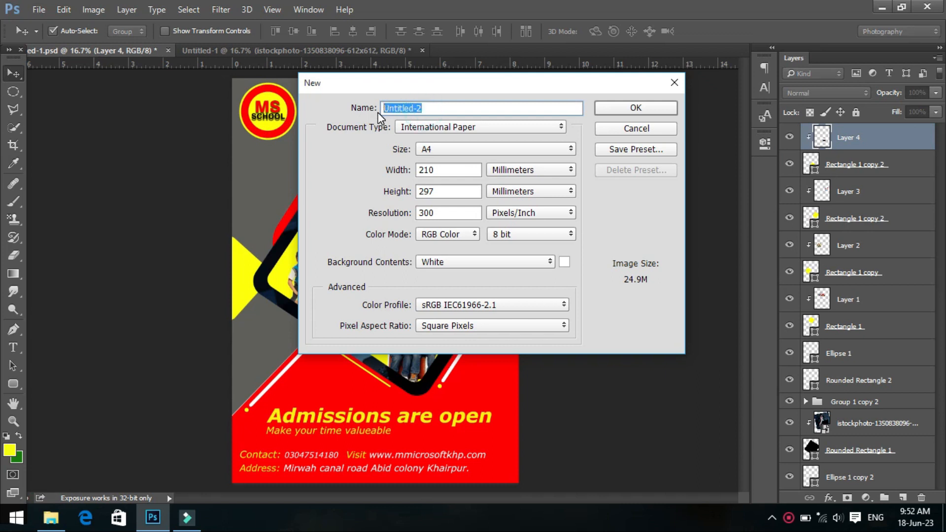
Create a new document named "Education flyer" using the International Paper type at A4 size
type("E")
left_click(429, 127)
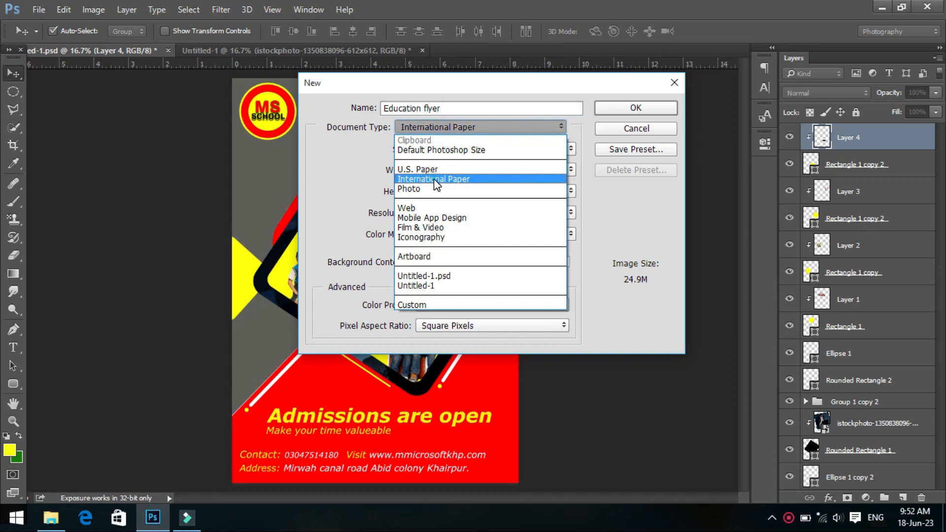
left_click(434, 180)
left_click(452, 149)
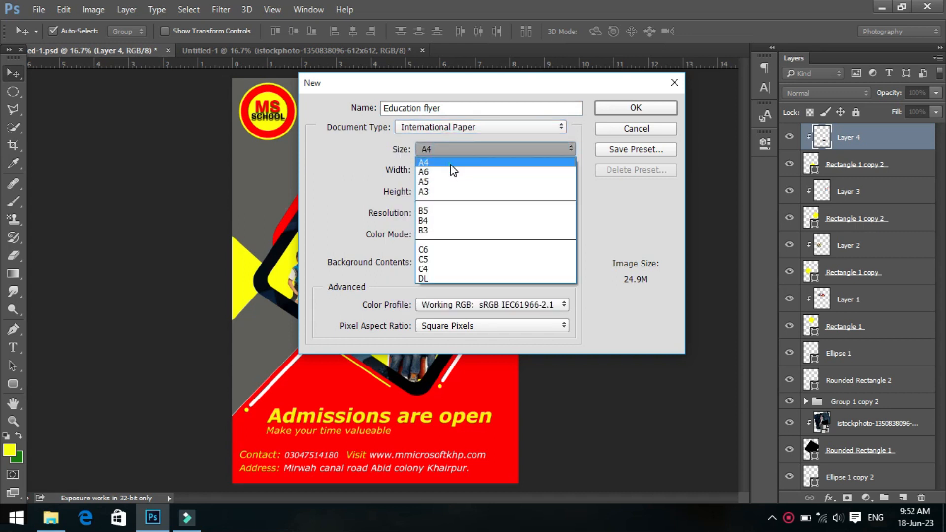
left_click(451, 164)
left_click(625, 108)
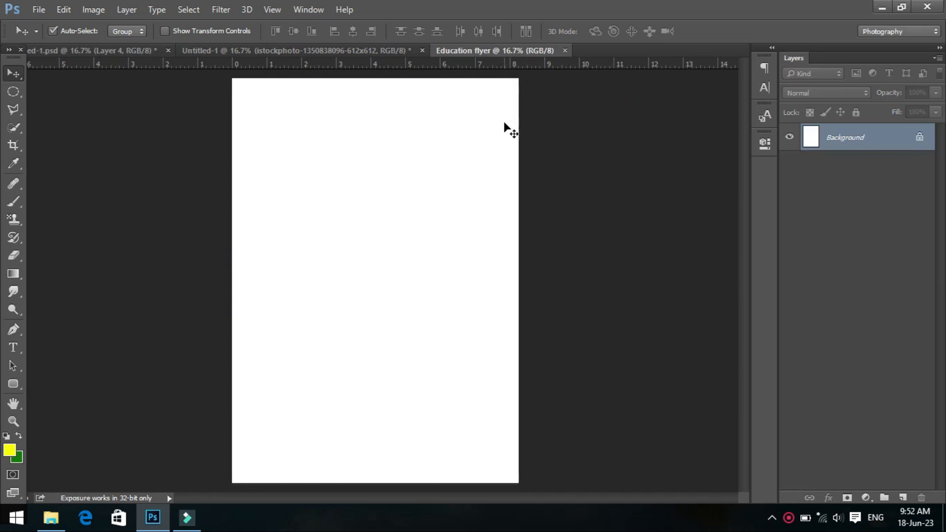
Draw a closed Pen tool shape about 2606 × 3118 px covering the page below a diagonal from upper right to lower left
left_click(13, 329)
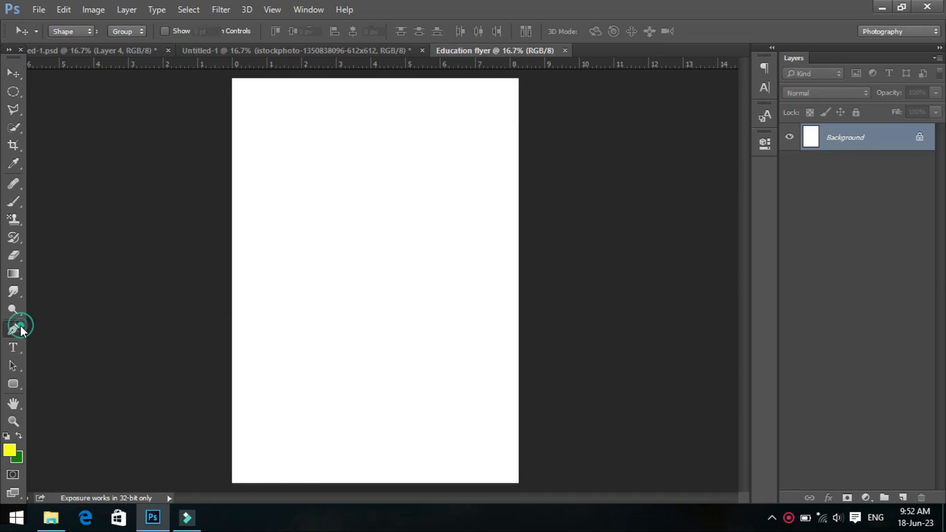
left_click(523, 128)
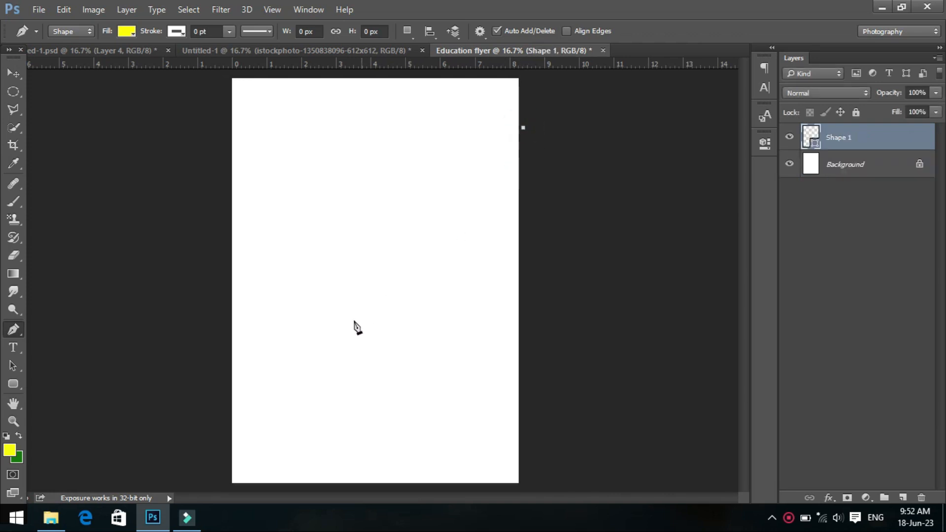
left_click(222, 420)
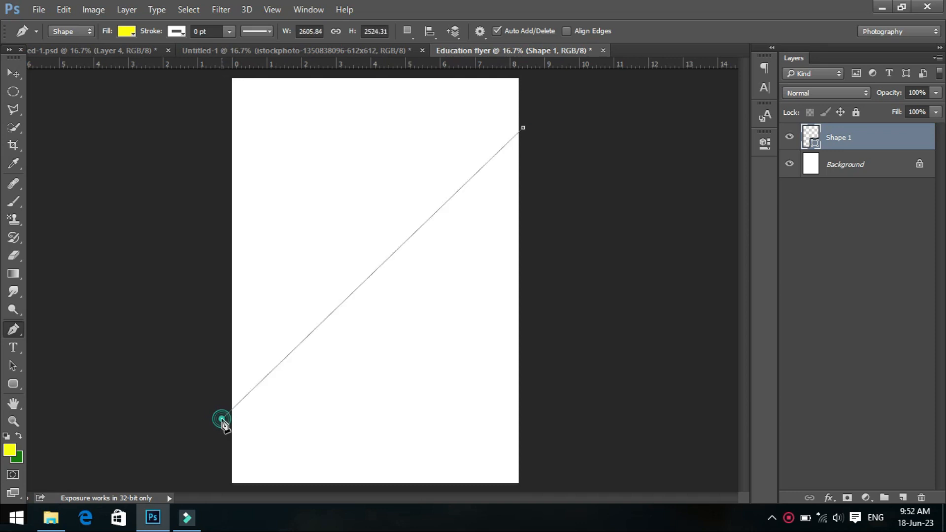
left_click(222, 486)
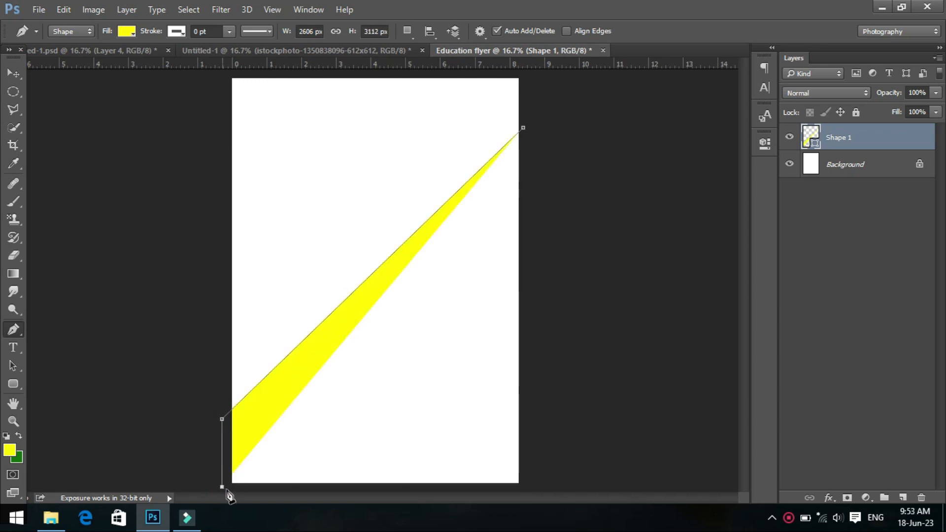
left_click(523, 487)
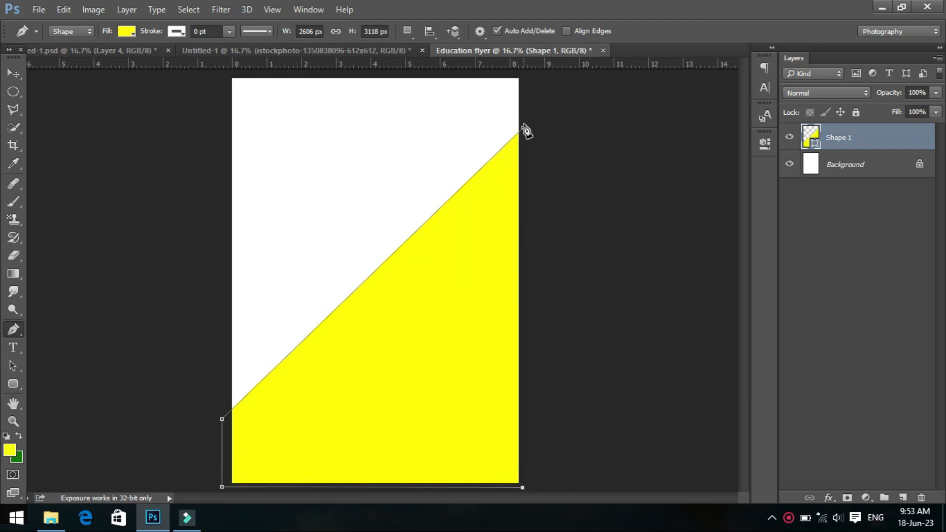
left_click(523, 130)
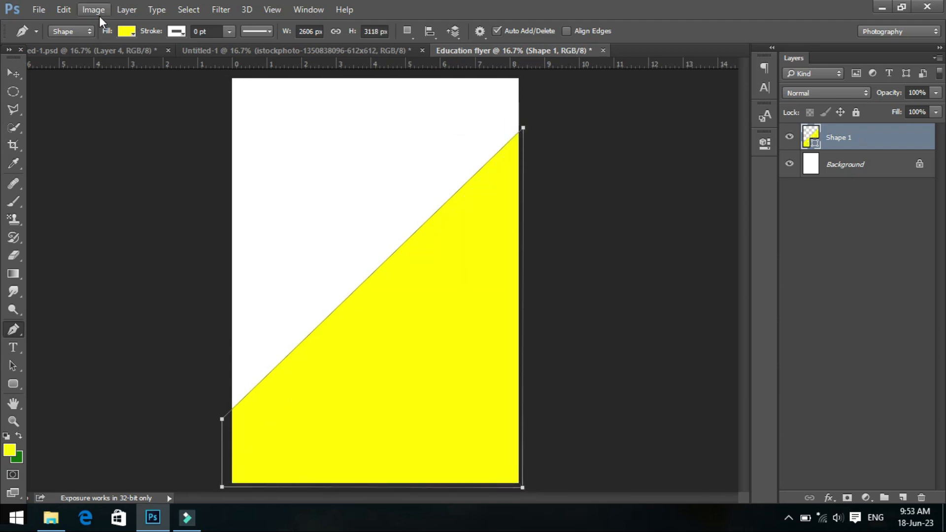
Change the diagonal shape's fill to red from the recently used colors
left_click(130, 31)
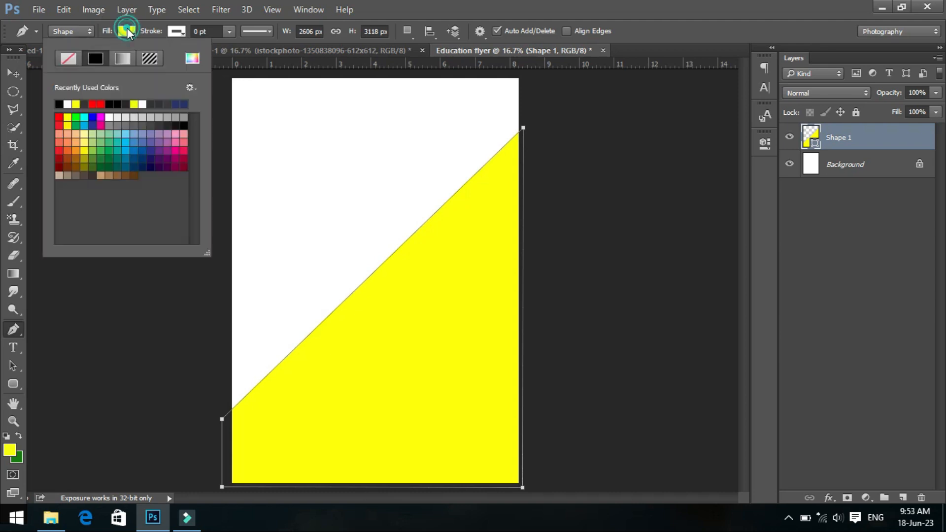
left_click(103, 103)
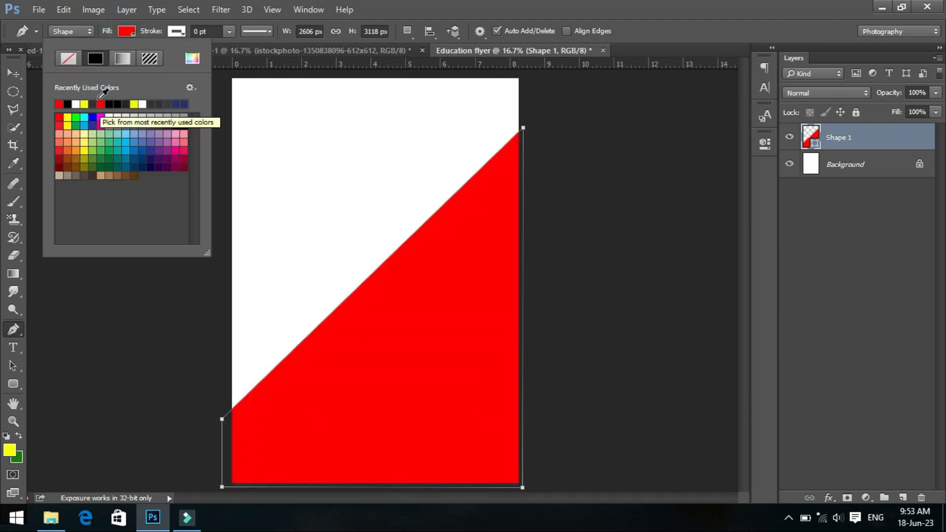
key("Return")
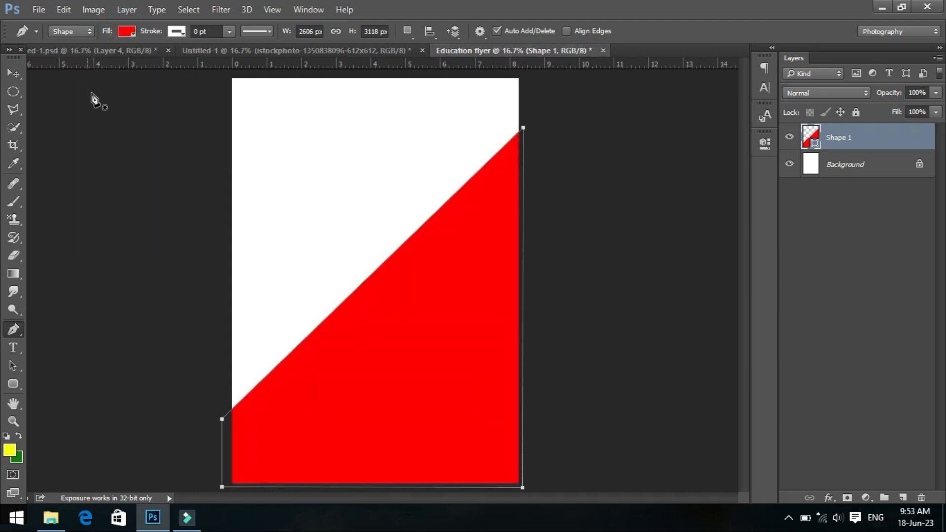
Duplicate the red shape, flip the copy horizontally, rotate it to about 180°, and fit it against the diagonal to cover the upper-left area
left_click(17, 77)
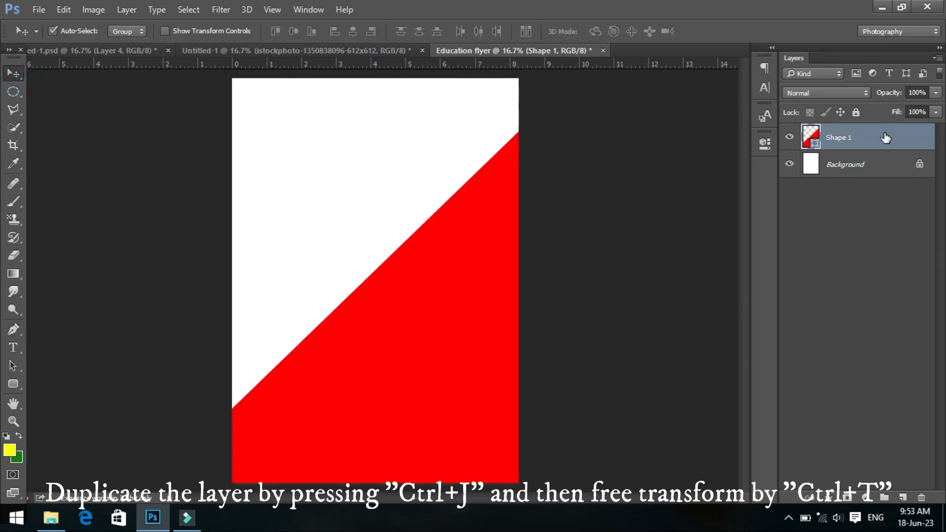
key("ctrl+j")
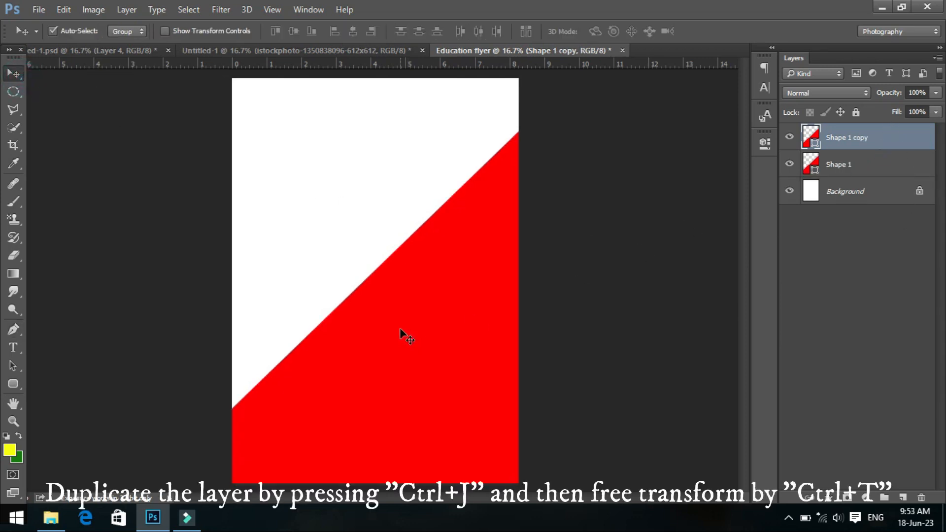
key("ctrl+t")
right_click(407, 341)
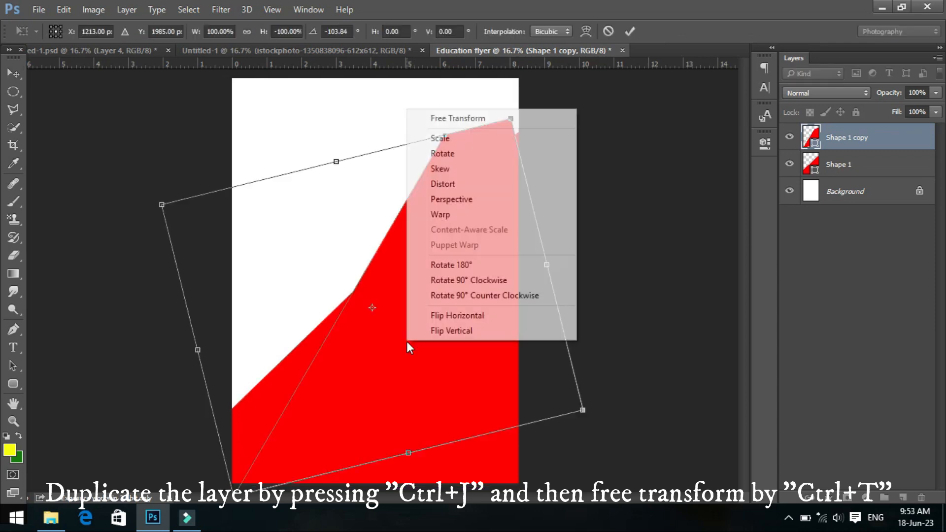
left_click(440, 316)
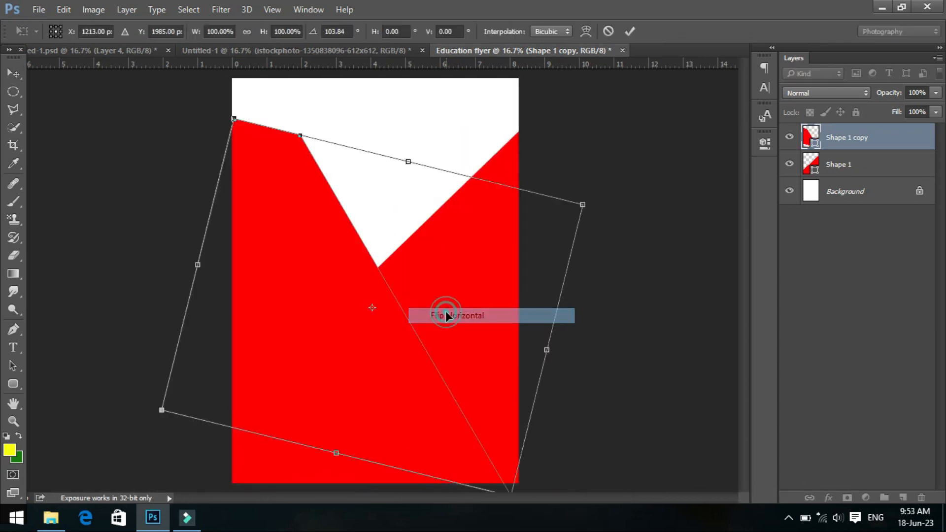
left_click_drag(298, 202, 377, 162)
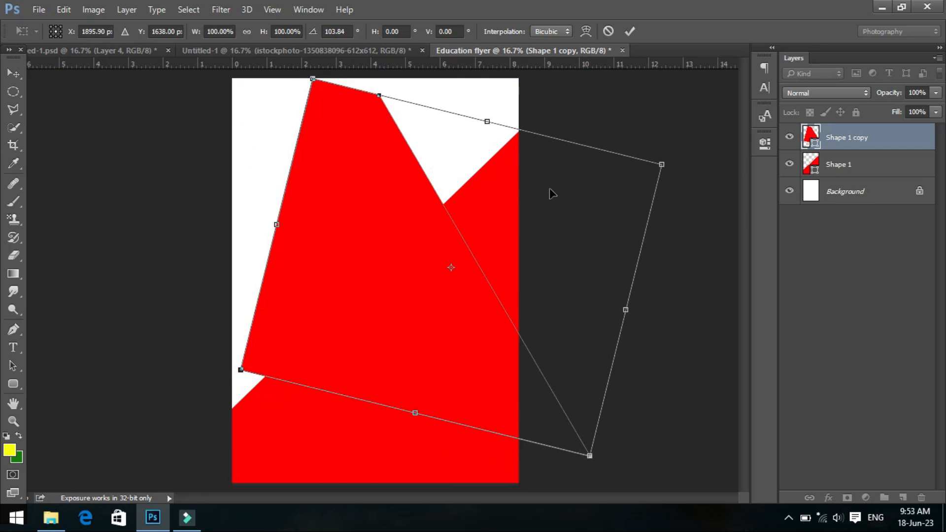
left_click_drag(612, 119, 586, 312)
left_click_drag(510, 314, 356, 315)
left_click_drag(532, 127, 556, 186)
left_click_drag(373, 224, 444, 191)
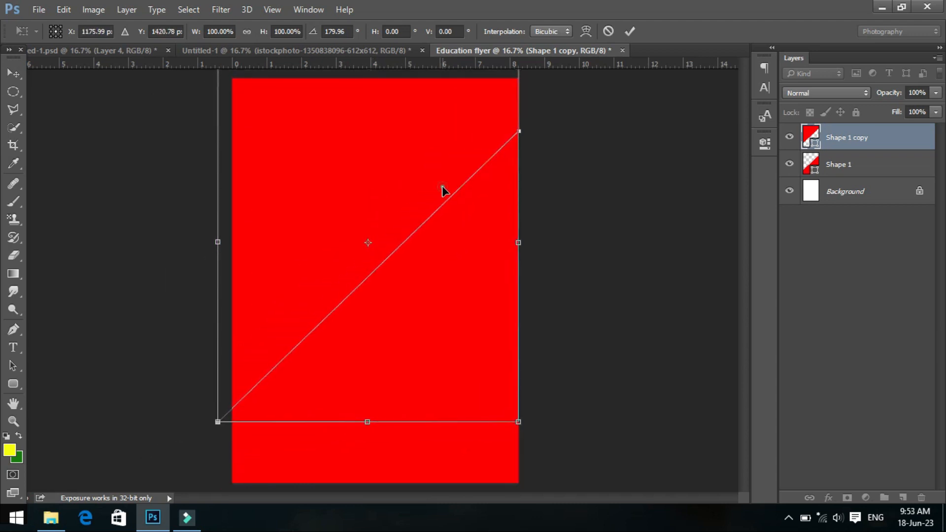
key("Return")
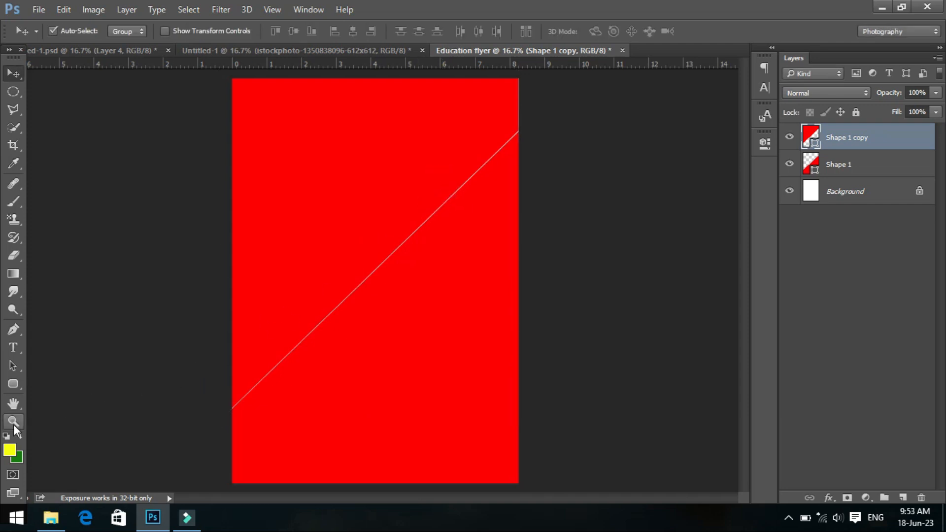
Set the duplicated shape's fill to hex 373733 and nudge it right to close the gaps along the diagonal and page edge
left_click(22, 383)
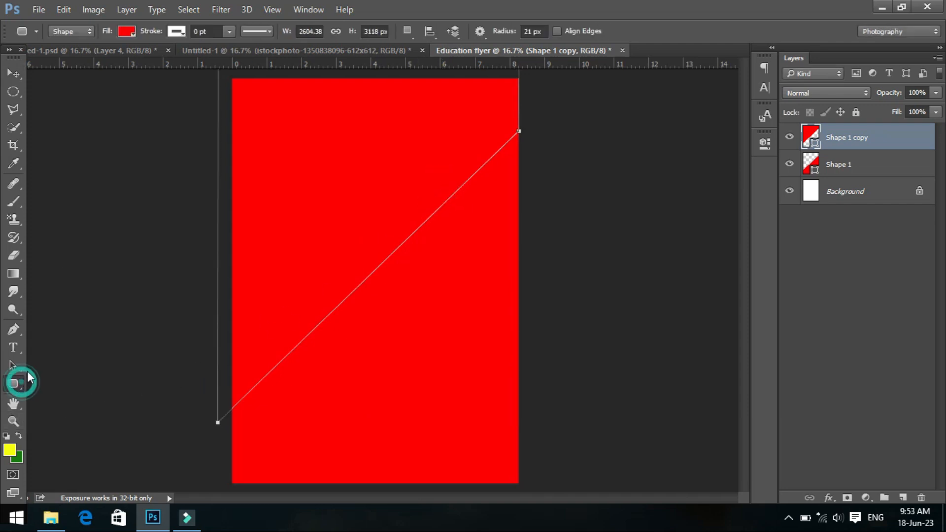
left_click(127, 31)
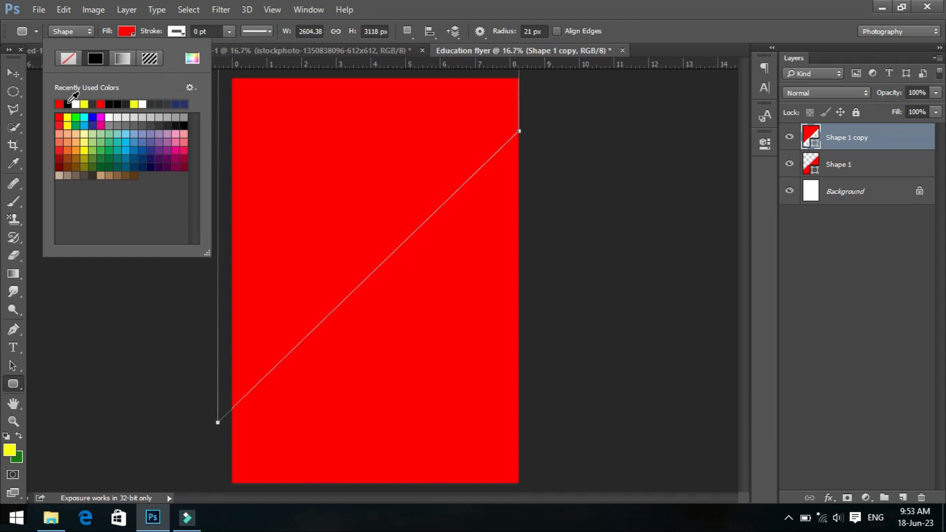
left_click(190, 59)
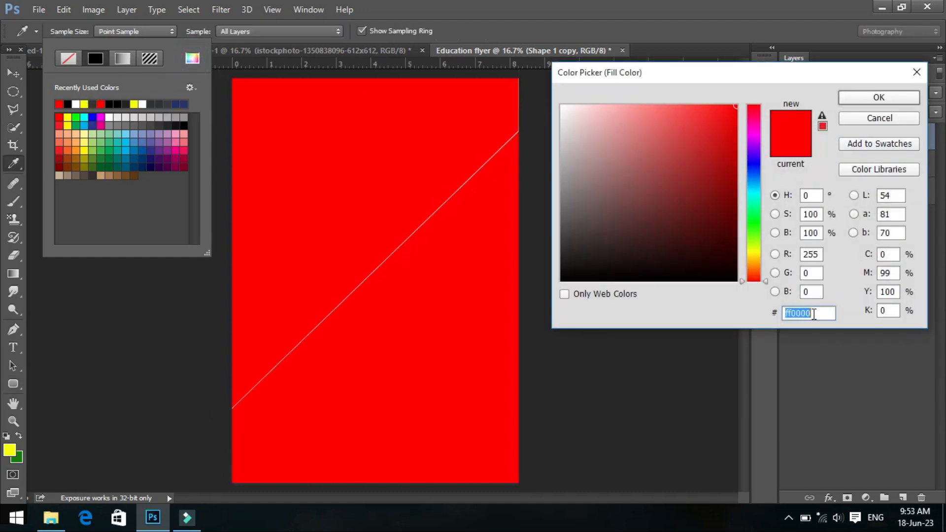
left_click_drag(814, 308, 756, 303)
type("3")
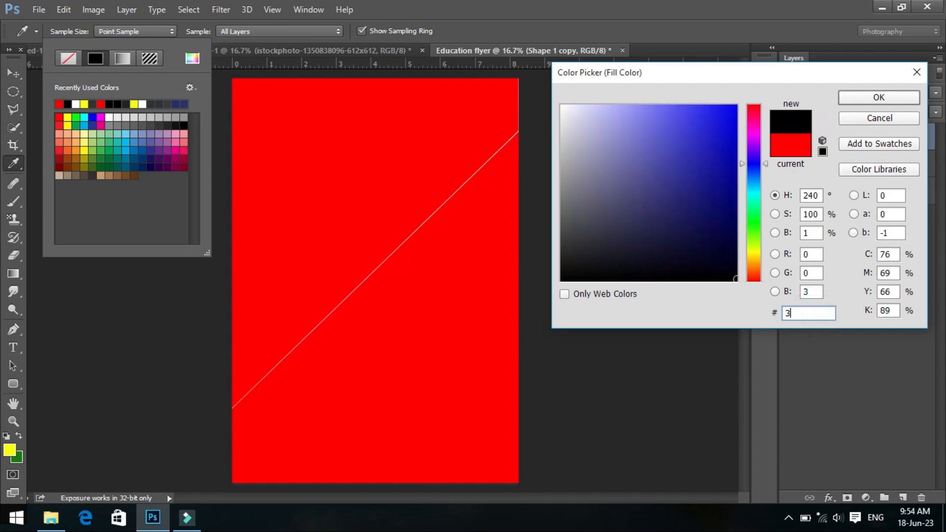
type("737")
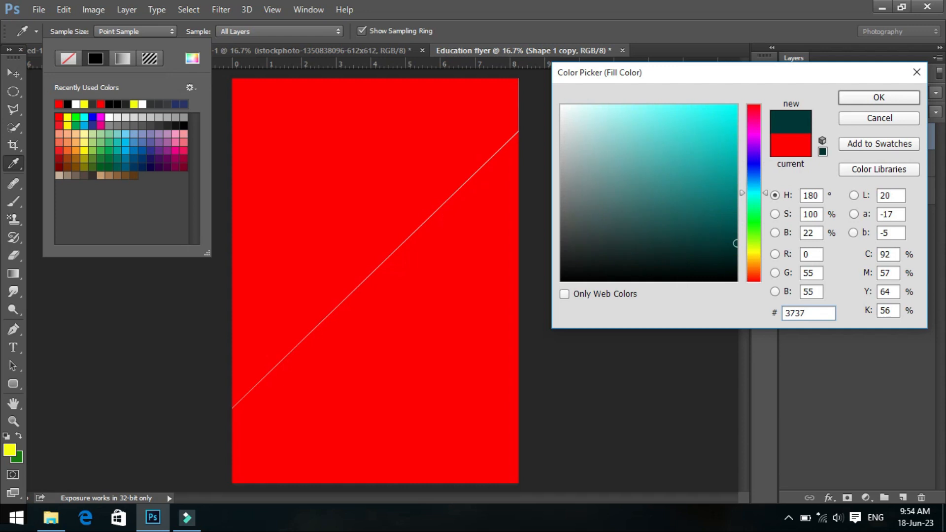
type("33")
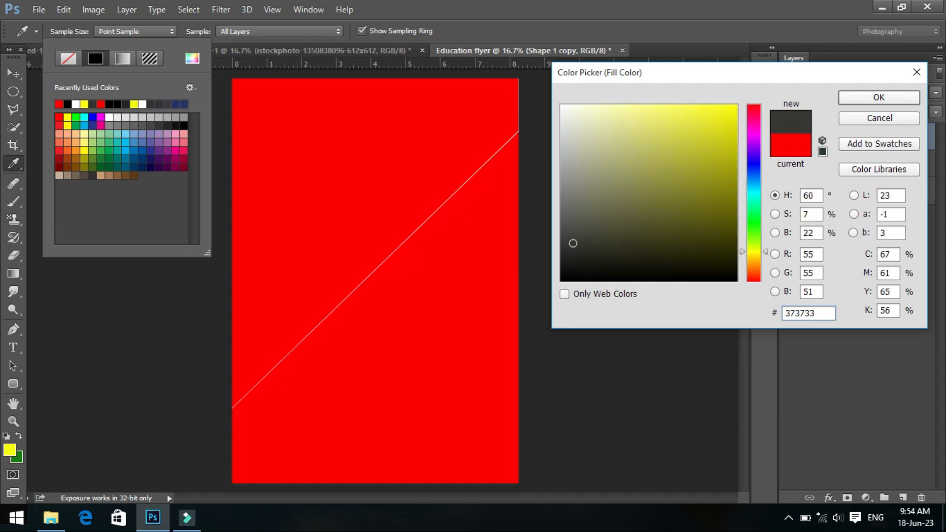
key("Return")
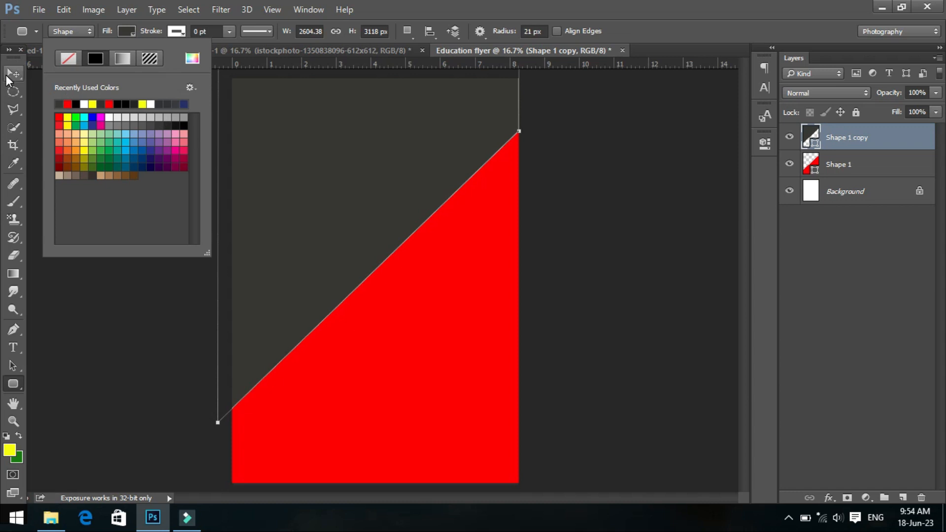
left_click(13, 74)
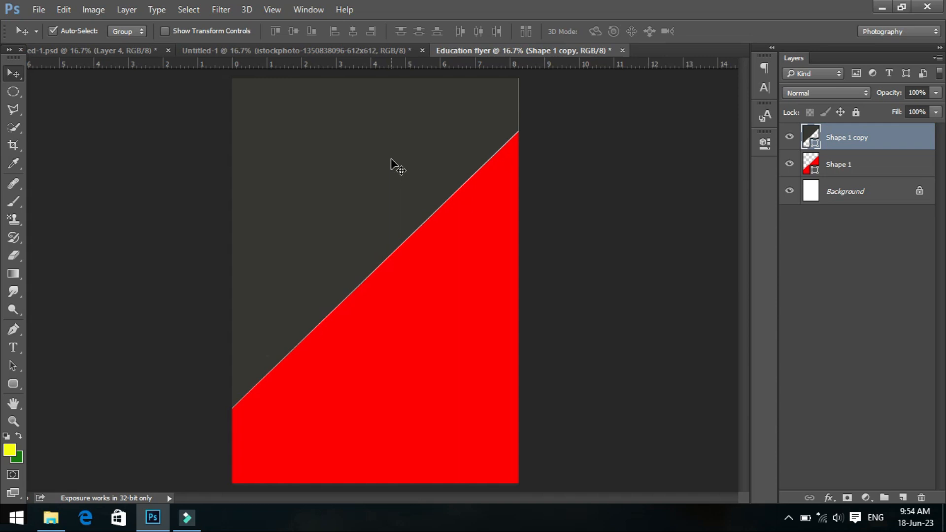
key("Right")
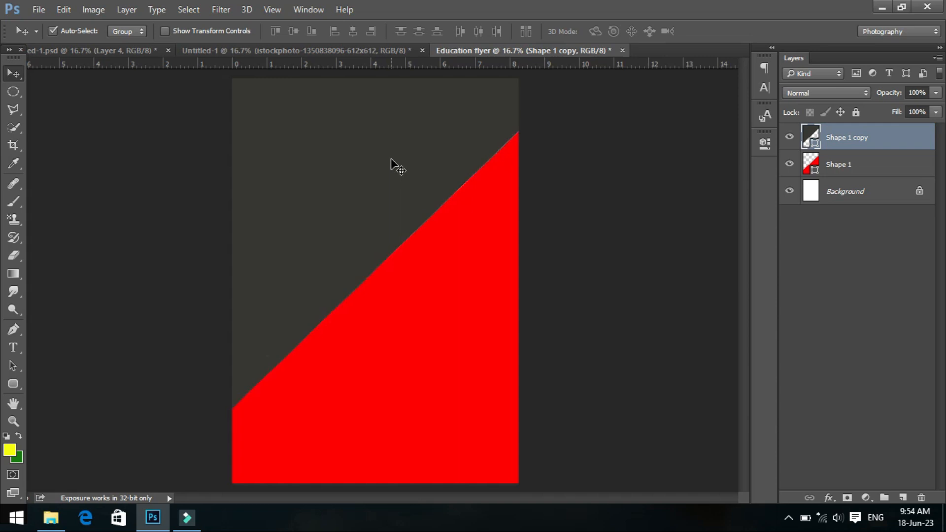
Add a Color Overlay effect to the dark upper shape using color 373733 in Normal mode at 100% opacity
double_click(891, 144)
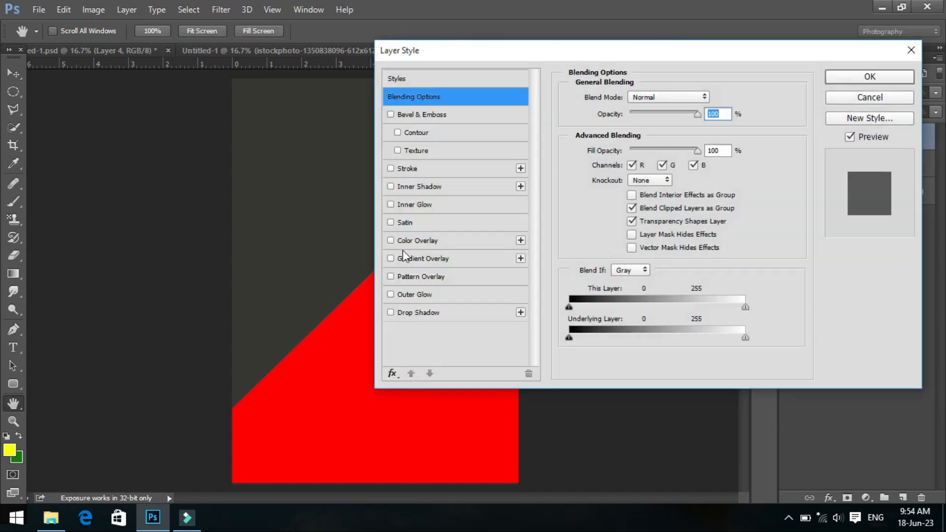
left_click(409, 240)
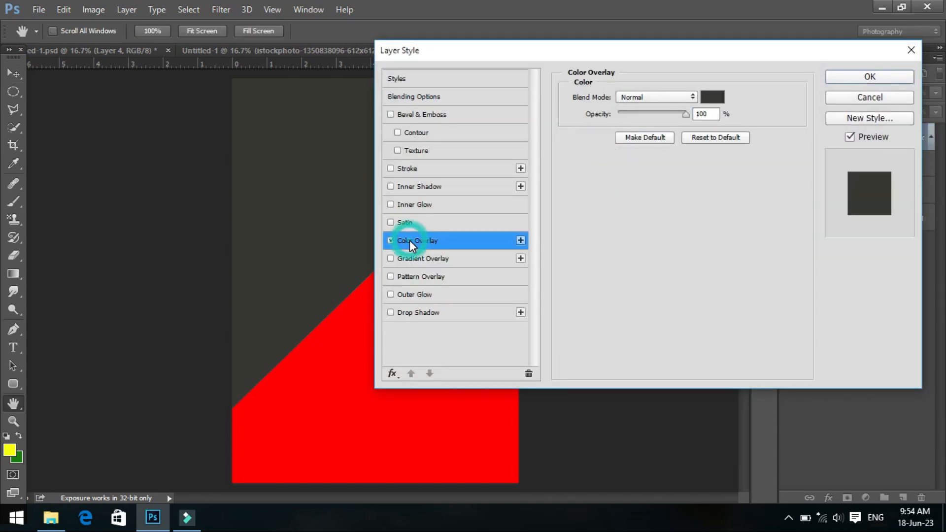
left_click(714, 98)
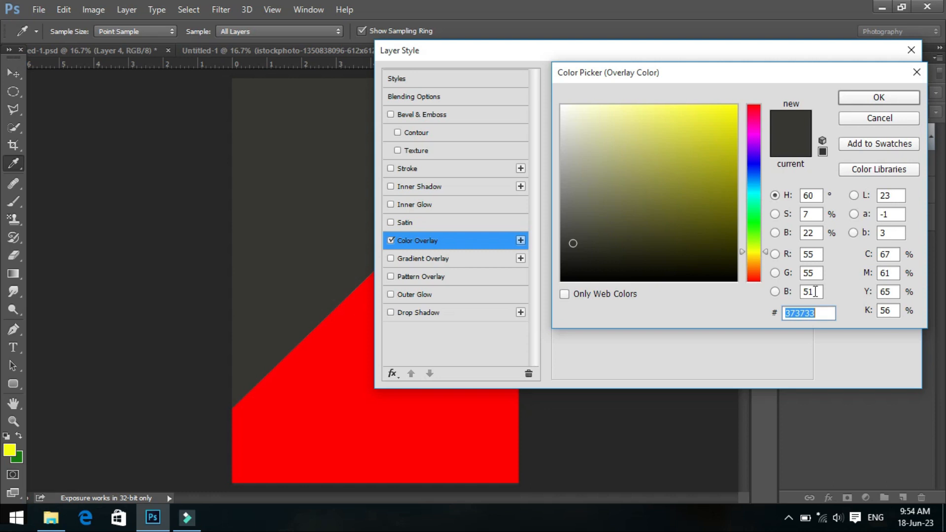
left_click(871, 96)
left_click(876, 76)
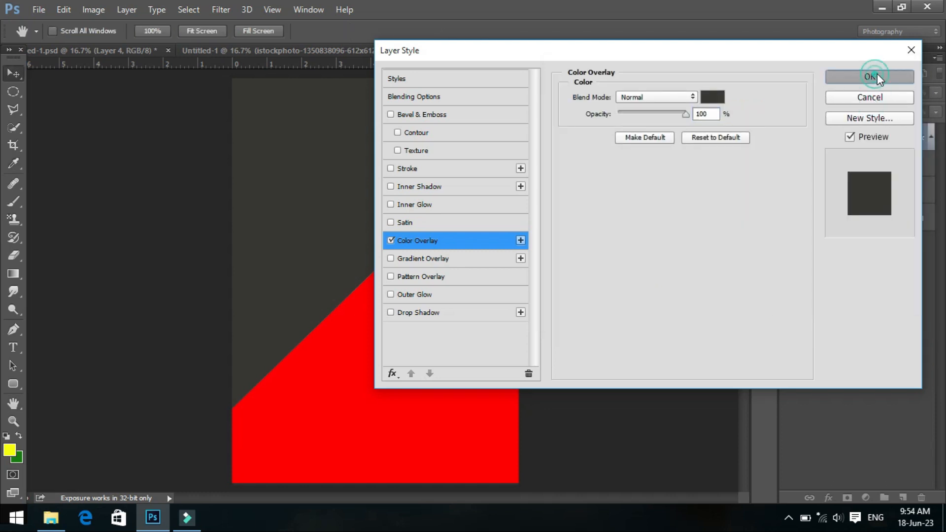
Lower the dark upper shape layer's opacity to 80%
left_click(927, 93)
scroll(927, 92, "down", 2)
scroll(927, 92, "down", 3)
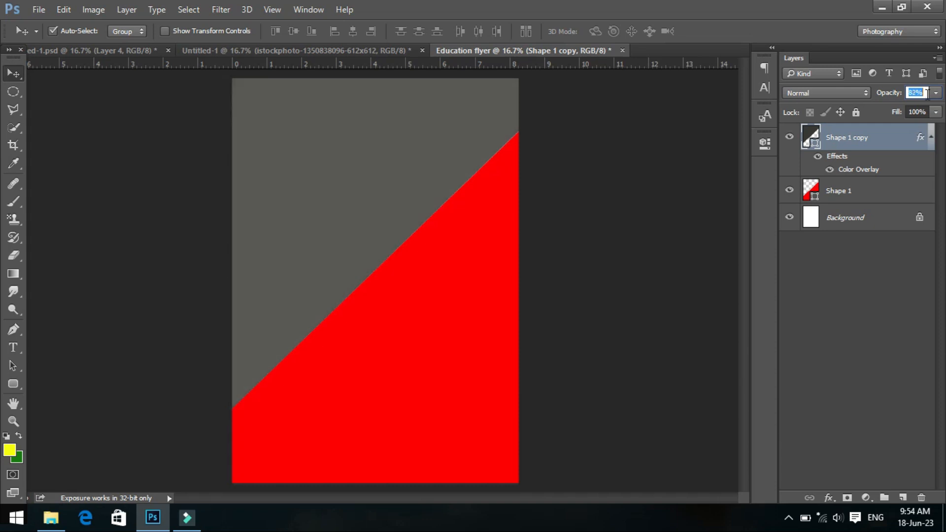
scroll(927, 93, "down", 3)
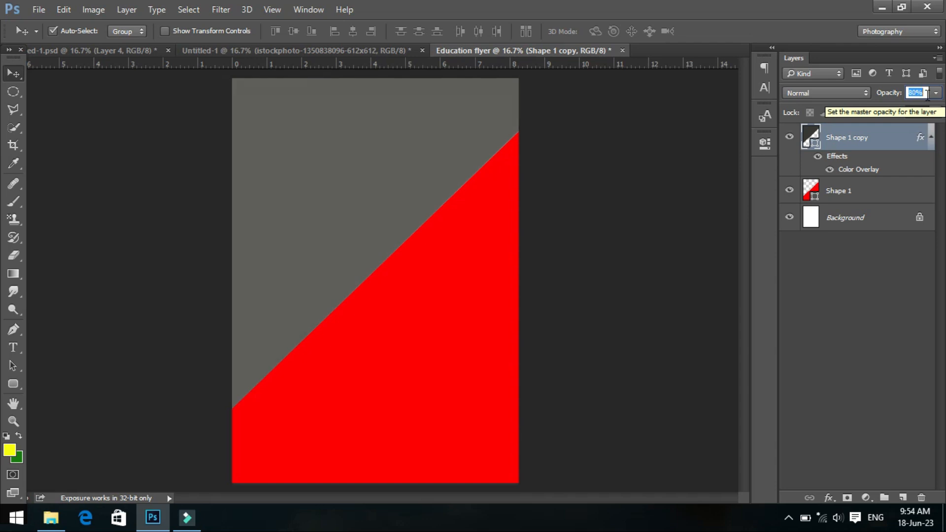
key("Return")
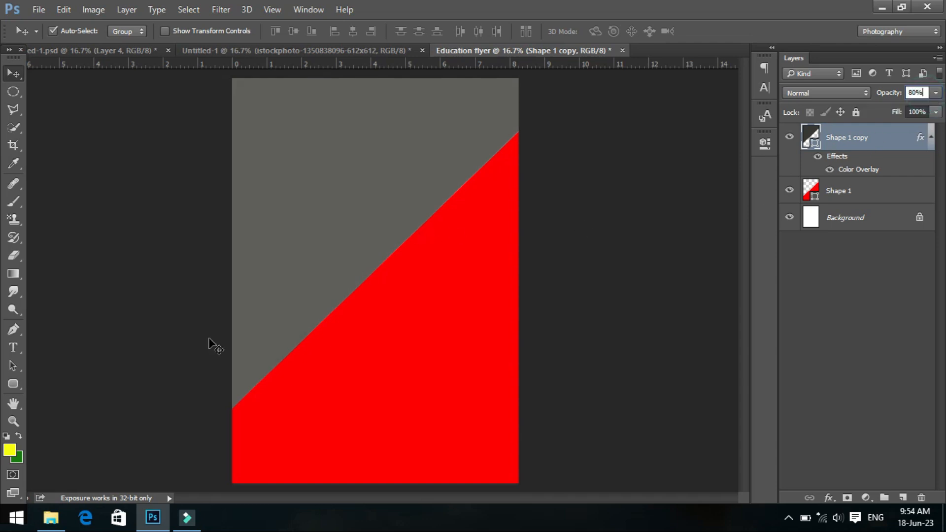
Add a new layer and draw a yellow rounded square about 1845 px wide over the page's right half, extending past its edge
left_click(10, 385)
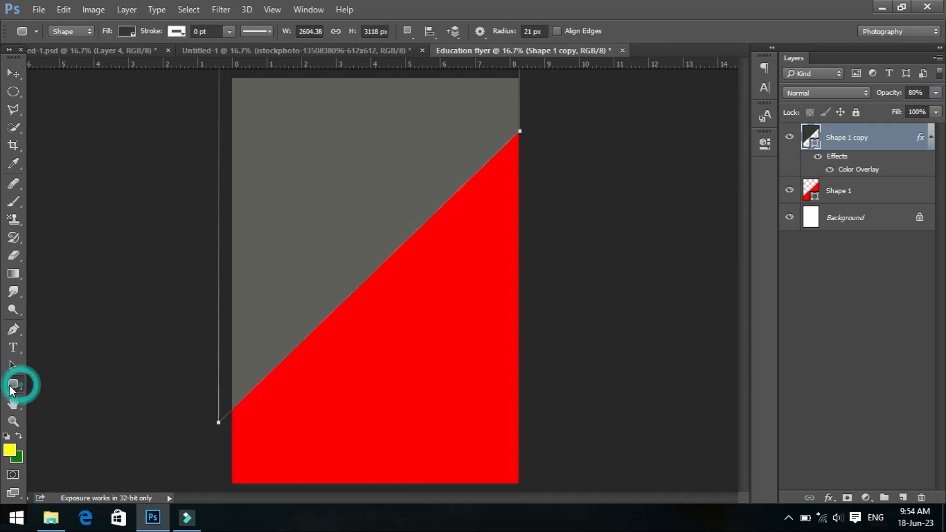
left_click(902, 498)
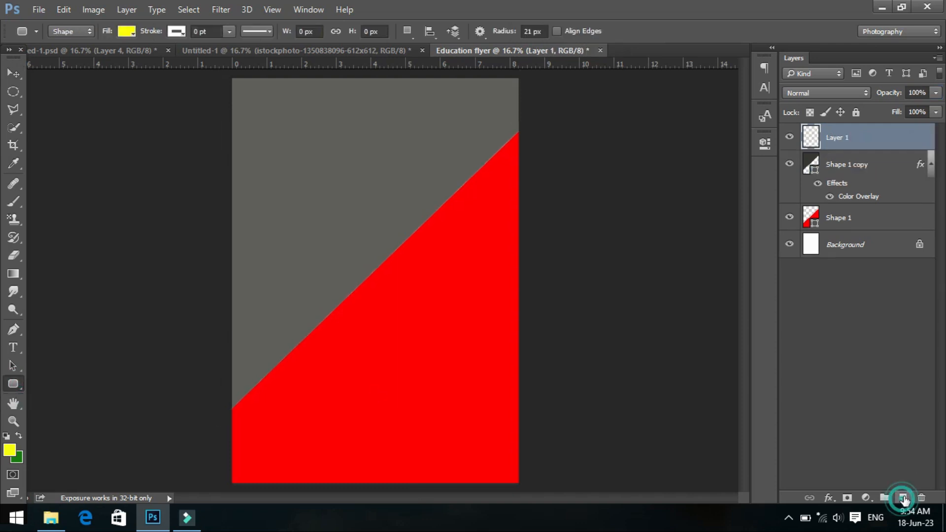
right_click(15, 387)
left_click(57, 391)
left_click_drag(338, 136, 550, 510)
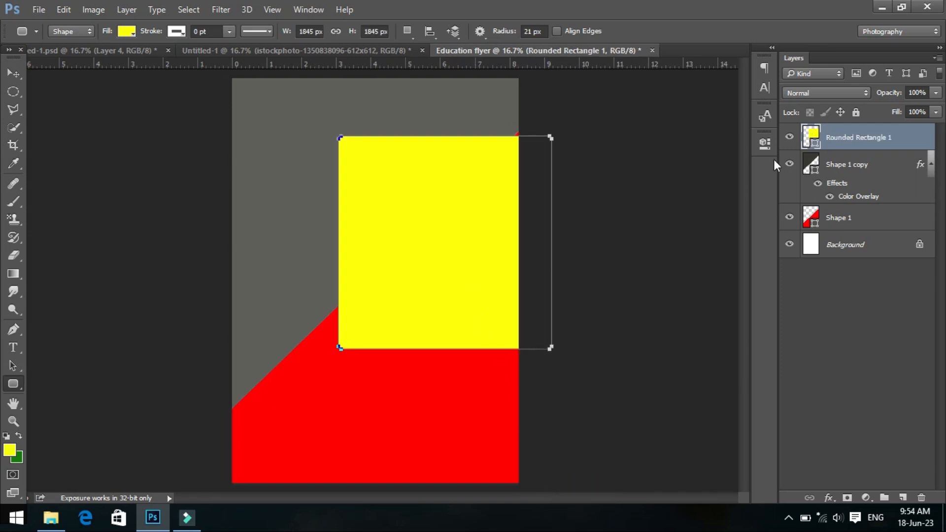
Set all four corner radii of the yellow rounded square to 135 px
left_click(765, 144)
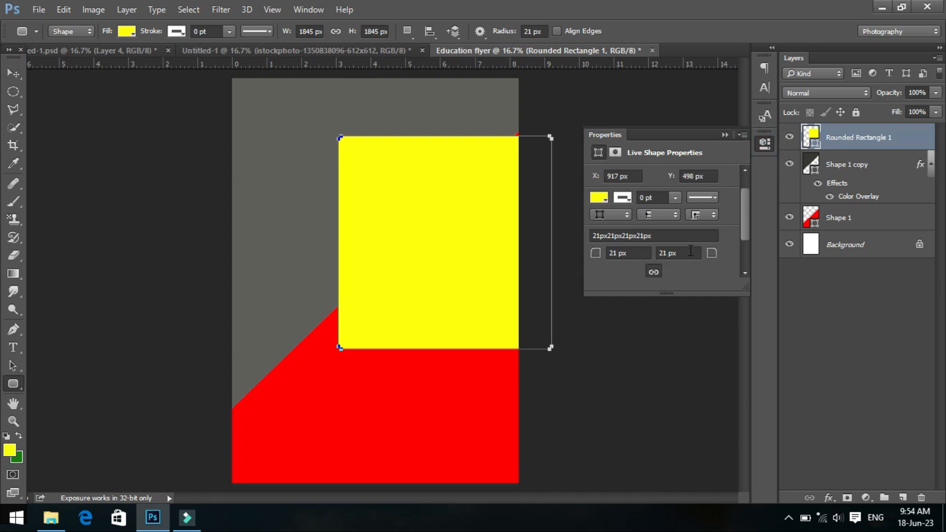
left_click(690, 253)
key("Return")
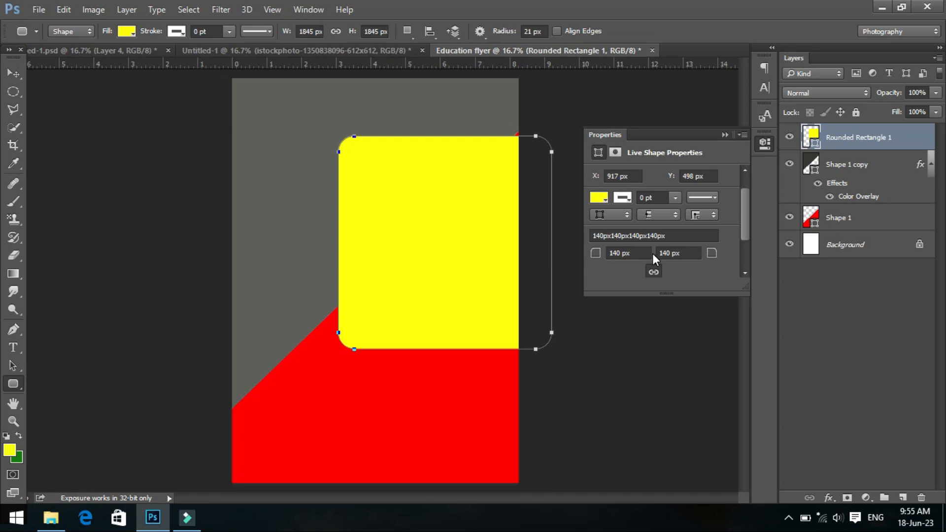
left_click(688, 253)
key("BackSpace")
type("135")
key("Return")
scroll(689, 255, "down", 2)
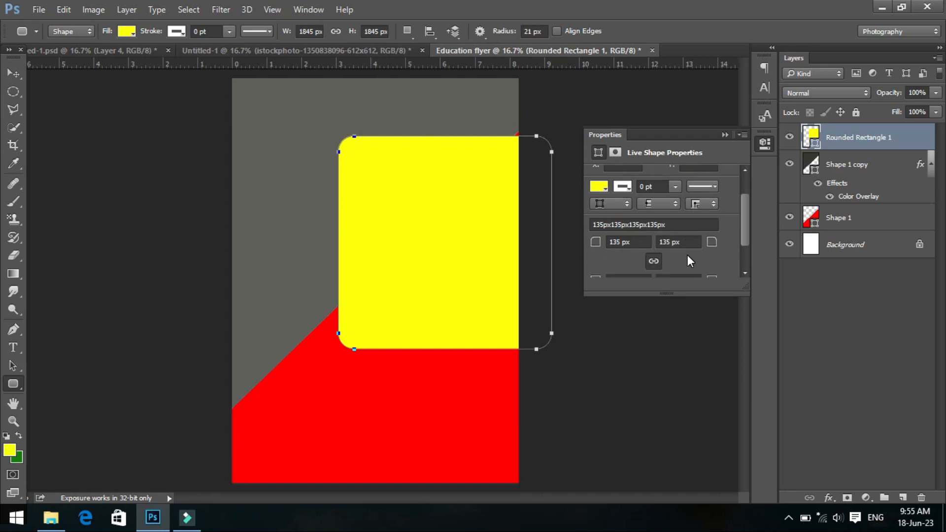
scroll(692, 256, "up", 1)
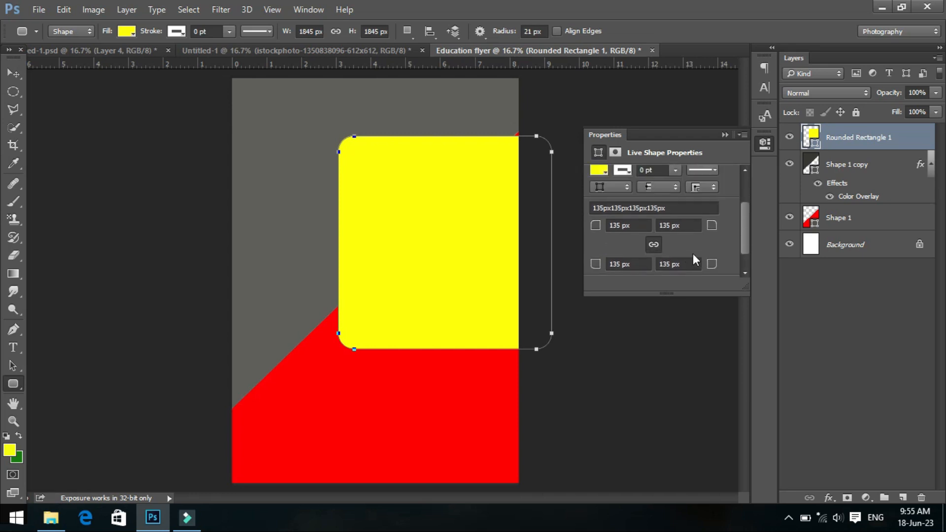
Change the rounded square's fill to black
left_click(121, 31)
left_click(77, 104)
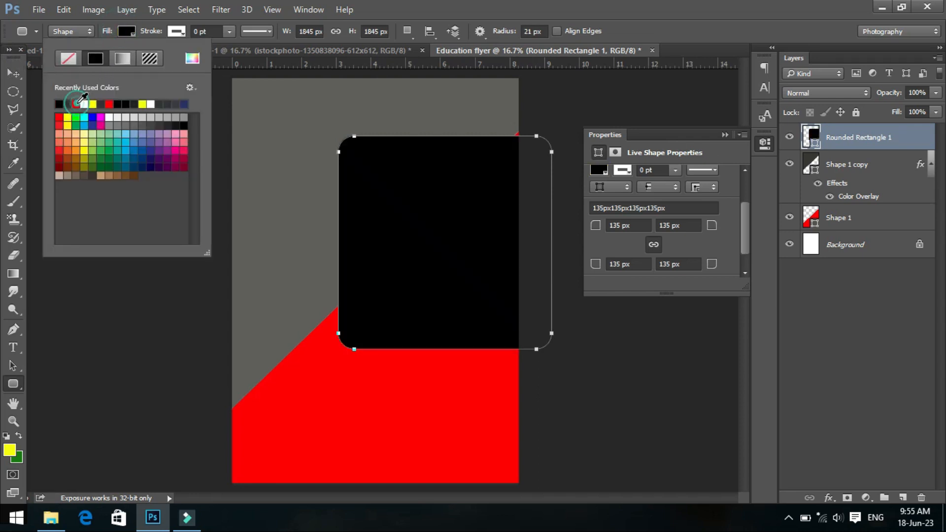
key("Return")
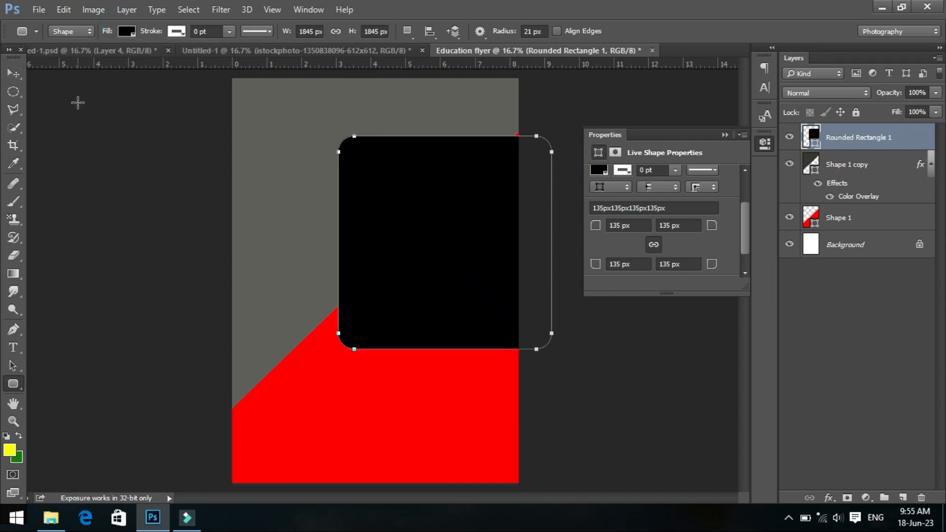
Rotate the black rounded square about 37.7°, scale it to about 103.8%, and position it across the diagonal as a diamond
left_click(13, 73)
key("ctrl+t")
left_click_drag(372, 239, 328, 241)
left_click_drag(526, 295, 483, 409)
left_click_drag(423, 308, 434, 321)
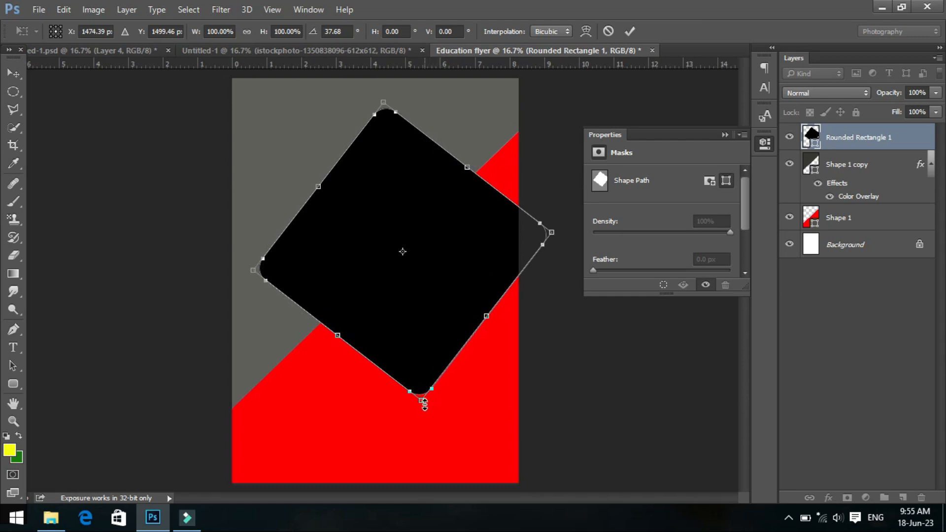
left_click_drag(454, 304, 456, 298)
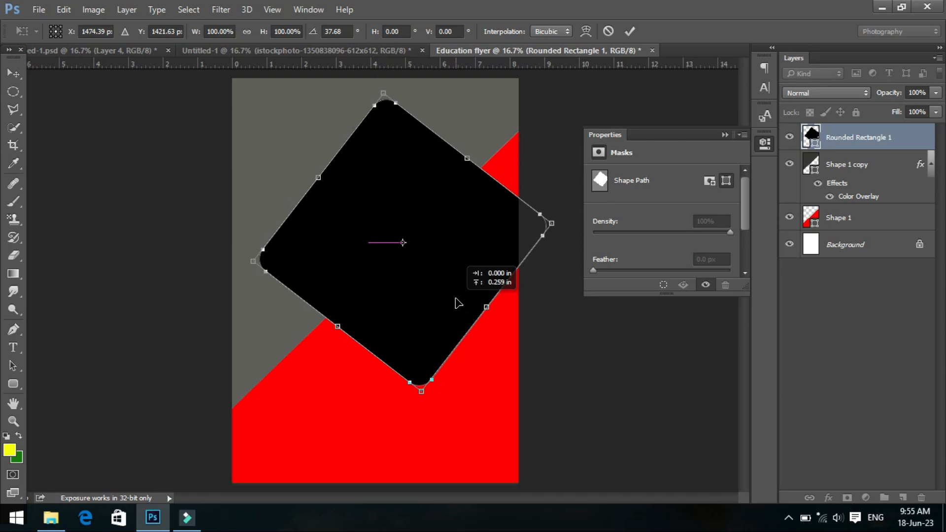
left_click_drag(455, 297, 463, 309)
left_click_drag(428, 400, 430, 406)
left_click_drag(433, 363, 434, 363)
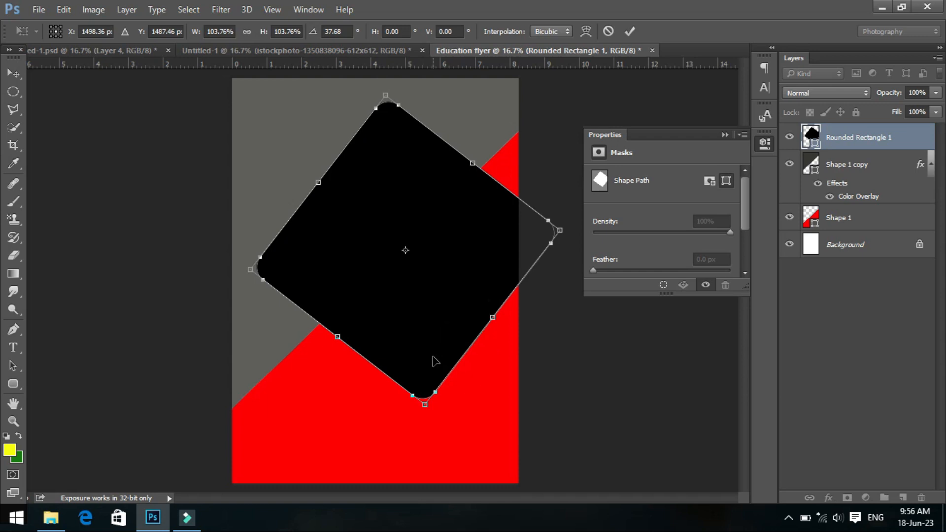
mouse_move(435, 361)
left_mouse_down()
mouse_move(432, 354)
mouse_move(429, 363)
mouse_move(440, 361)
left_mouse_up()
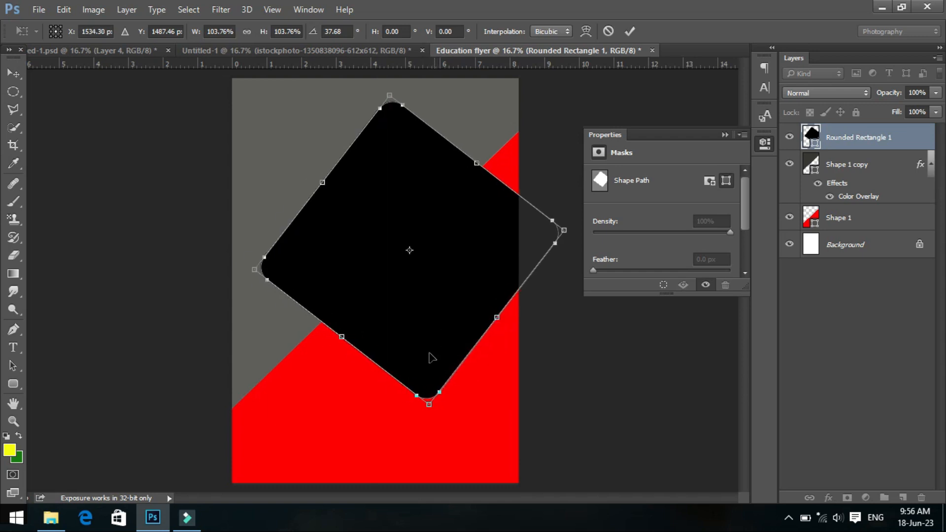
Refine the black diamond to about 106% width and 104% height, turn it to about 129.1°, and shift it slightly left
left_click(256, 273)
left_click_drag(256, 273, 256, 272)
left_click_drag(322, 185, 316, 181)
mouse_move(562, 190)
left_mouse_down()
mouse_move(569, 200)
mouse_move(568, 174)
left_mouse_up()
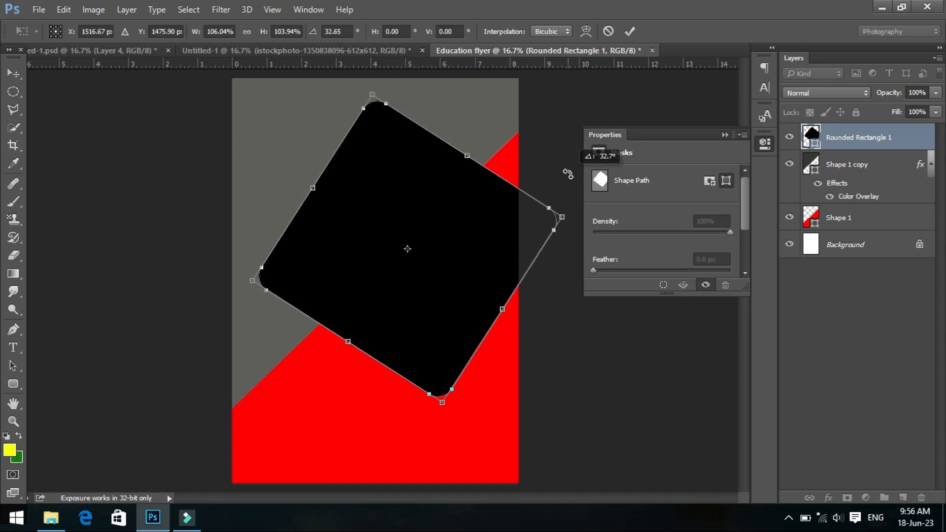
left_click_drag(515, 218, 518, 218)
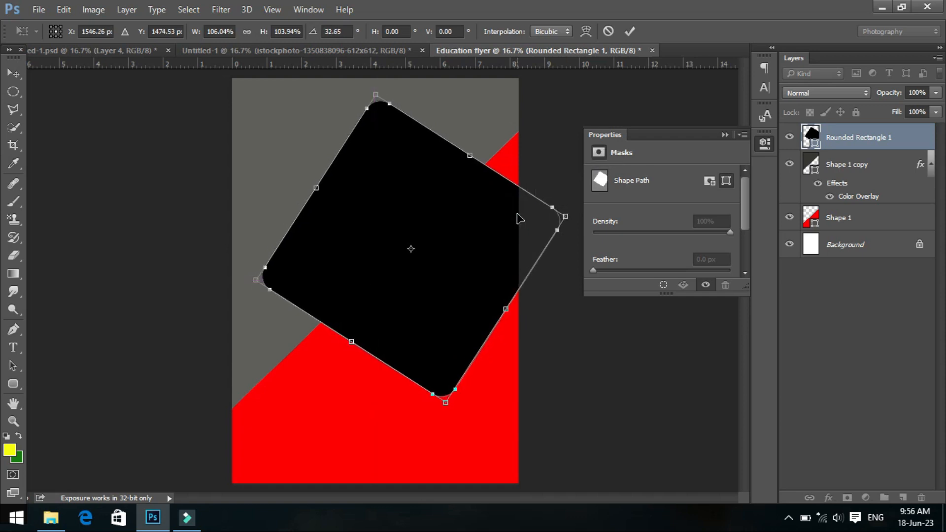
left_click_drag(566, 201, 433, 330)
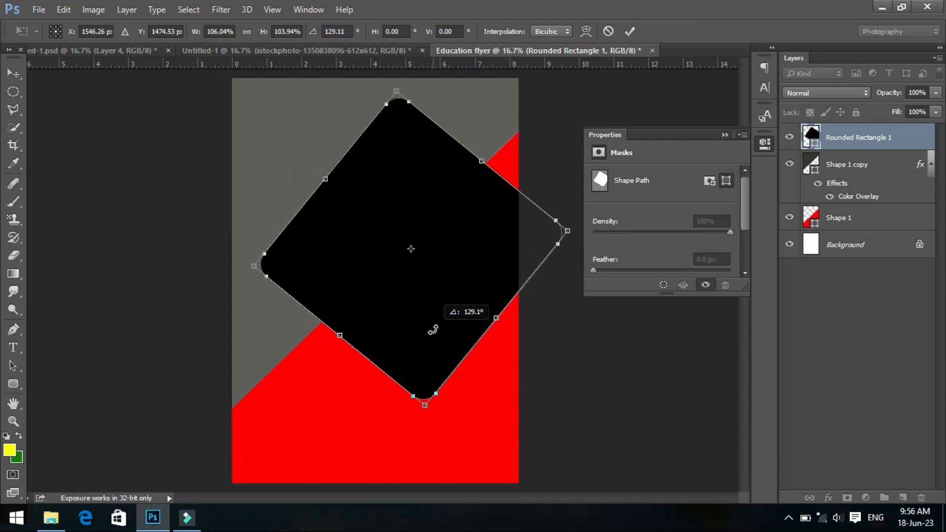
left_click_drag(513, 264, 507, 268)
double_click(499, 265)
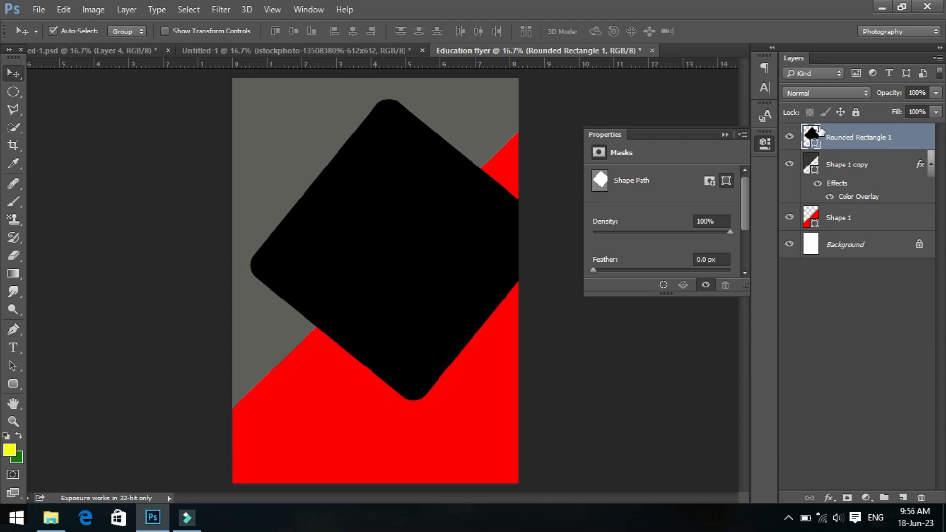
Duplicate the black diamond layer and fill the copy with red
key("ctrl+j")
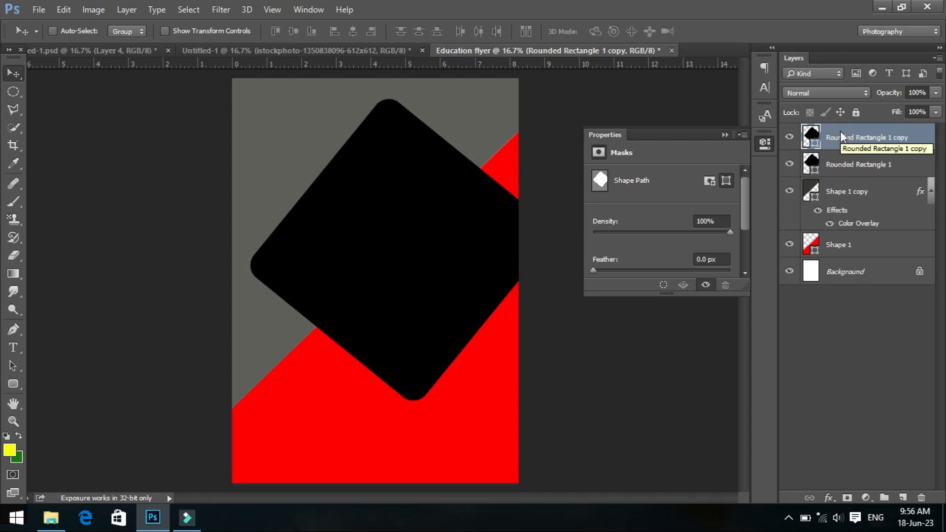
left_click(13, 384)
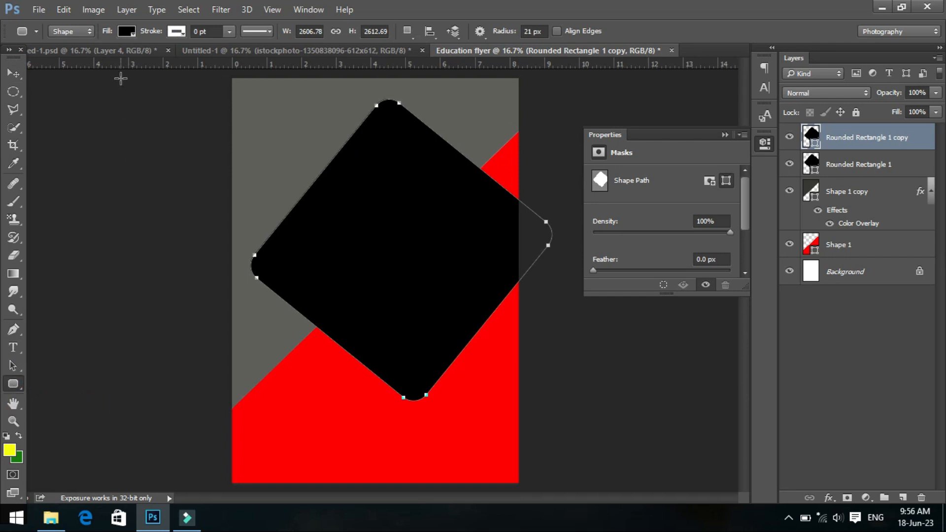
left_click(127, 31)
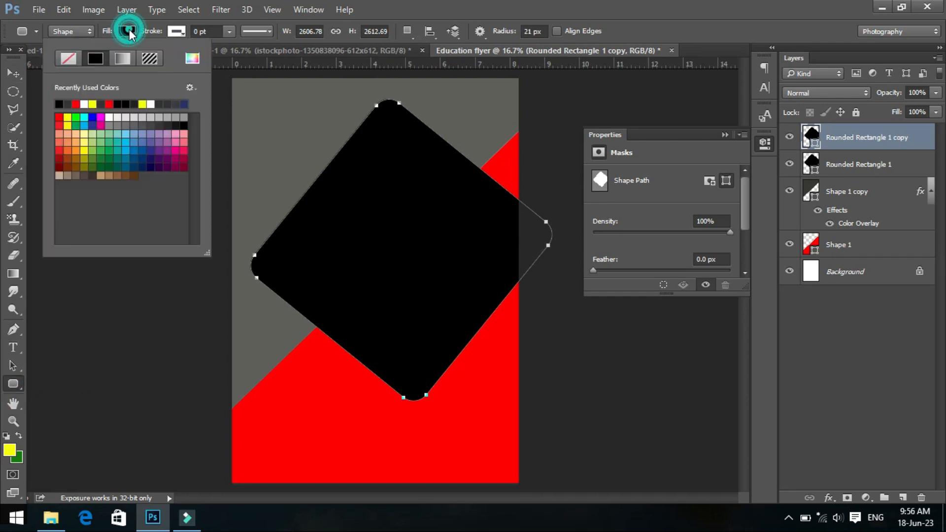
left_click(75, 104)
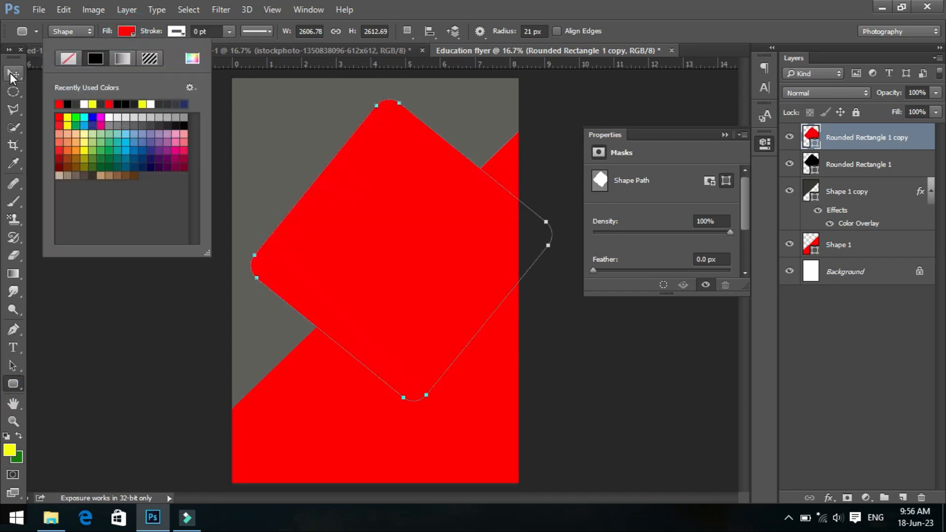
left_click(14, 72)
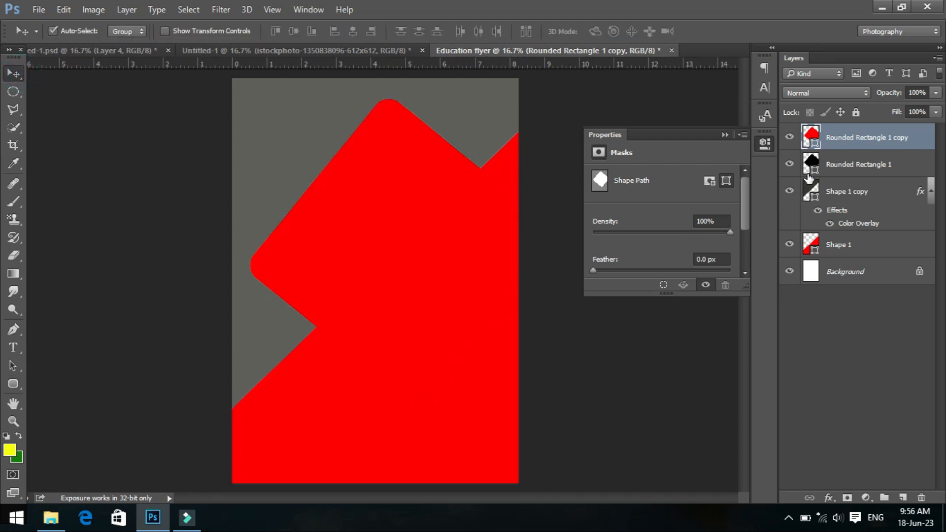
Place the red diamond layer beneath the black one and nudge it up to form a red border along the upper edges
left_click_drag(902, 137, 898, 167)
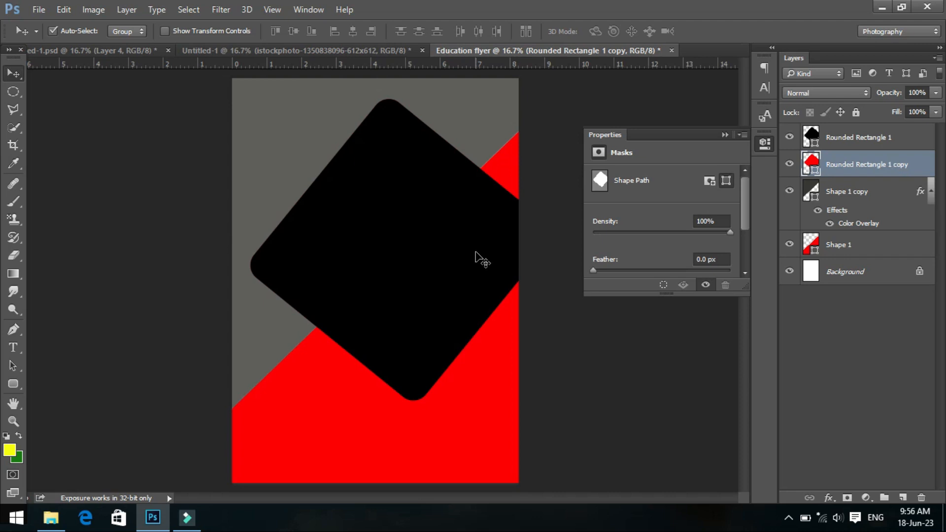
key("shift+Up")
key("shift+Up")
key("shift+Up")
key("shift+Up")
key("shift+Up")
key("shift+Up")
key("shift+Up")
key("shift+Up")
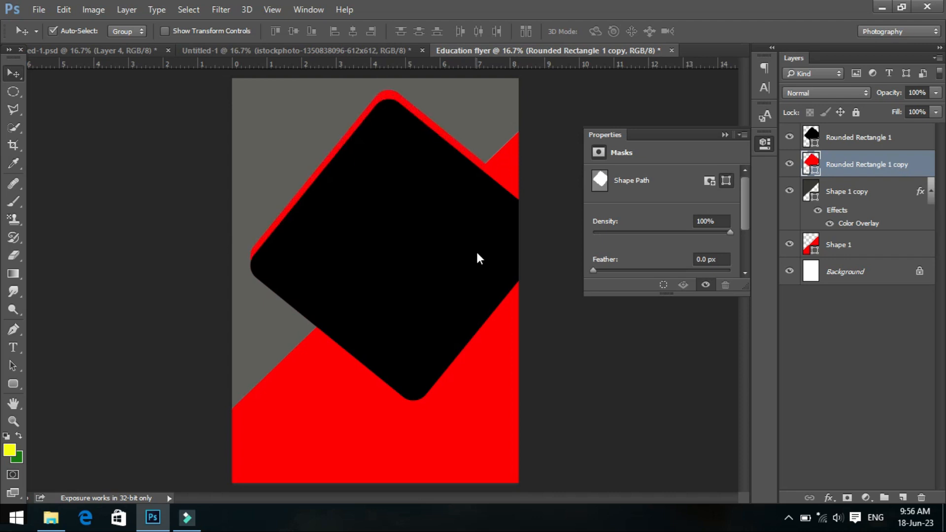
key("shift+Up")
key("shift+Up")
key("shift+Up")
Add a new layer above the black diamond and draw a yellow rounded square about 653 px wide in the diamond's upper area
left_click(13, 384)
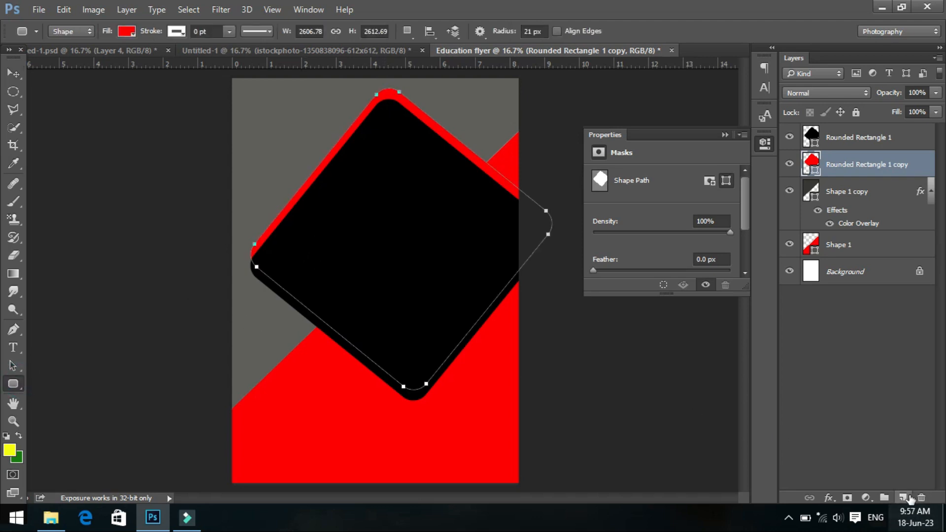
left_click(904, 497)
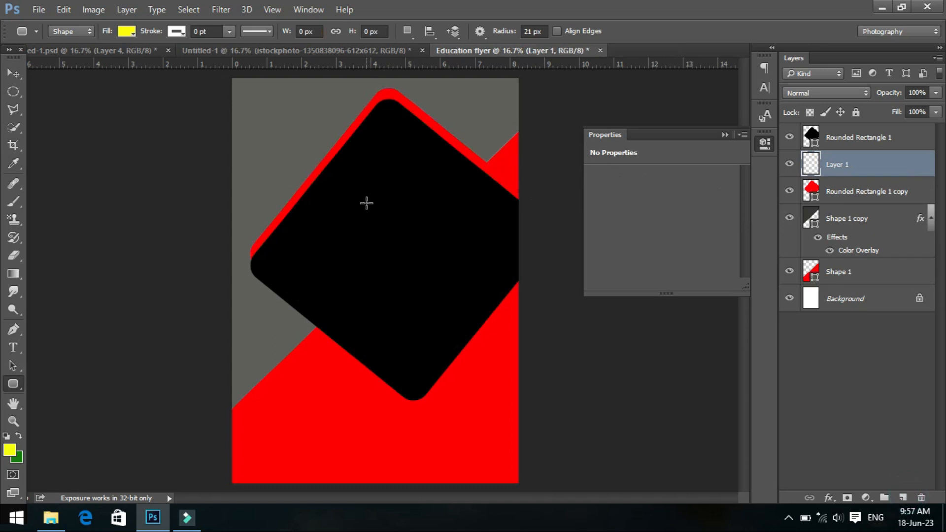
left_click_drag(872, 170, 873, 131)
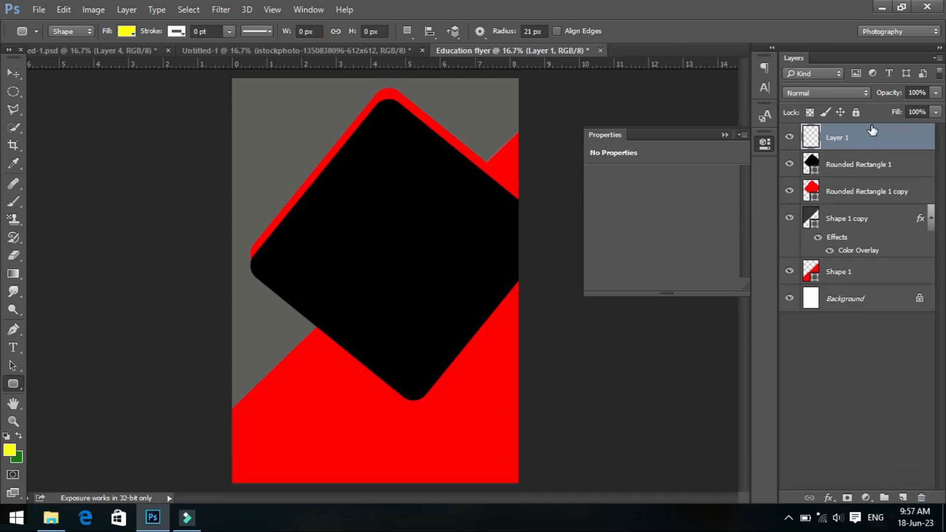
left_click_drag(347, 167, 430, 250)
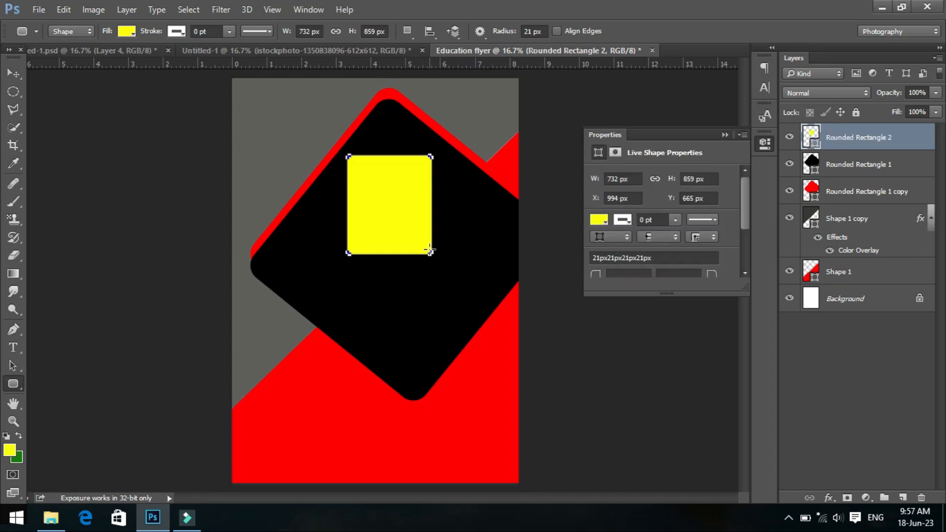
key("ctrl+z")
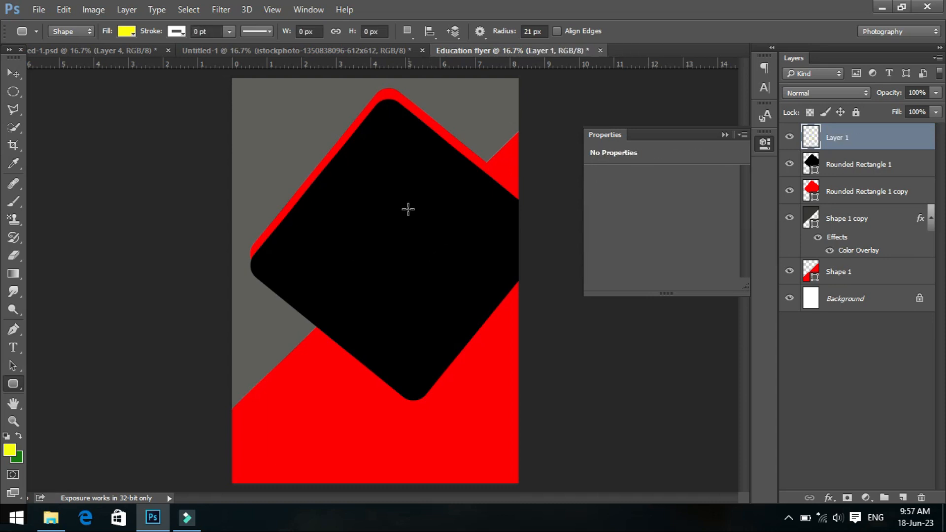
left_click_drag(373, 146, 448, 247)
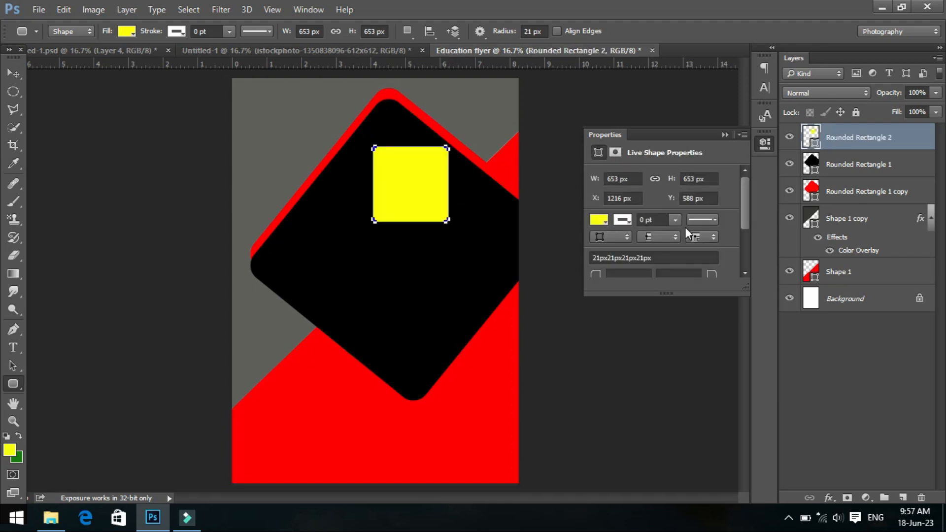
Set all four corner radii of the small yellow square to 60 px
scroll(708, 230, "down", 1)
left_click(686, 241)
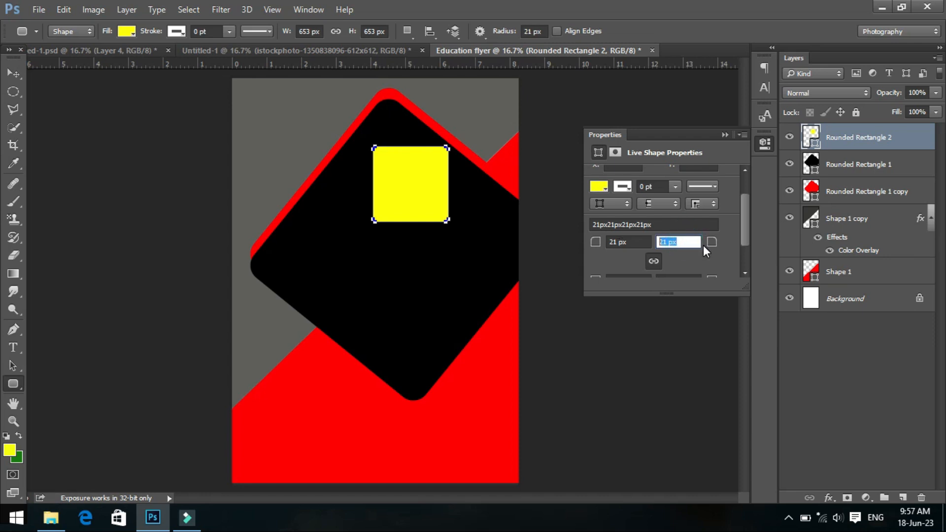
type("60")
key("Return")
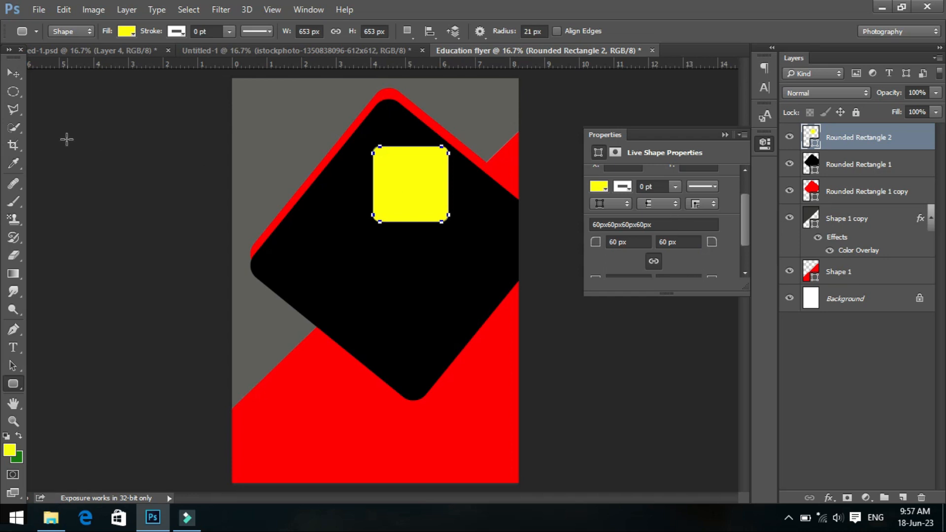
Rotate the small yellow square about 38 degrees, enlarge it to about 118%, and fit it into the black diamond's top corner
left_click(14, 73)
left_click_drag(383, 213, 385, 201)
key("ctrl+t")
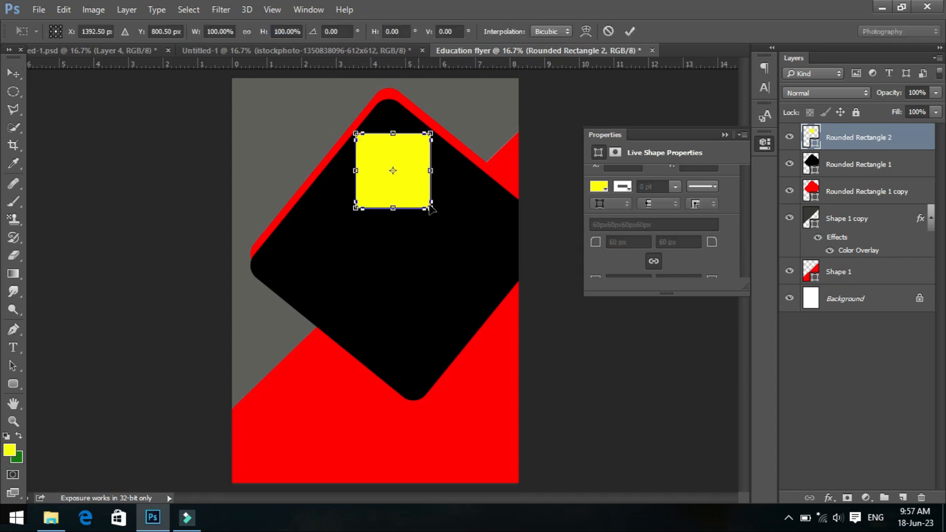
left_click_drag(452, 211, 411, 240)
left_click_drag(405, 189, 404, 182)
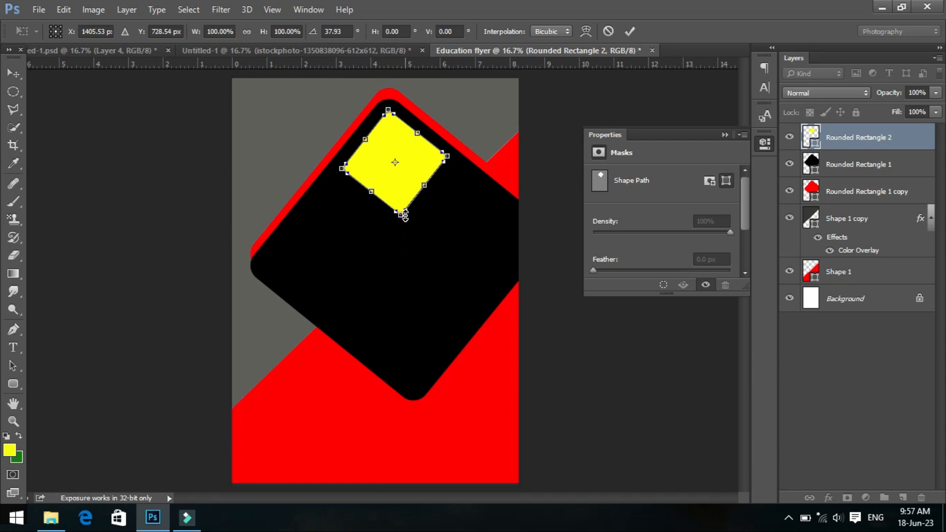
mouse_move(404, 216)
left_mouse_down()
mouse_move(404, 229)
mouse_move(405, 206)
left_mouse_up()
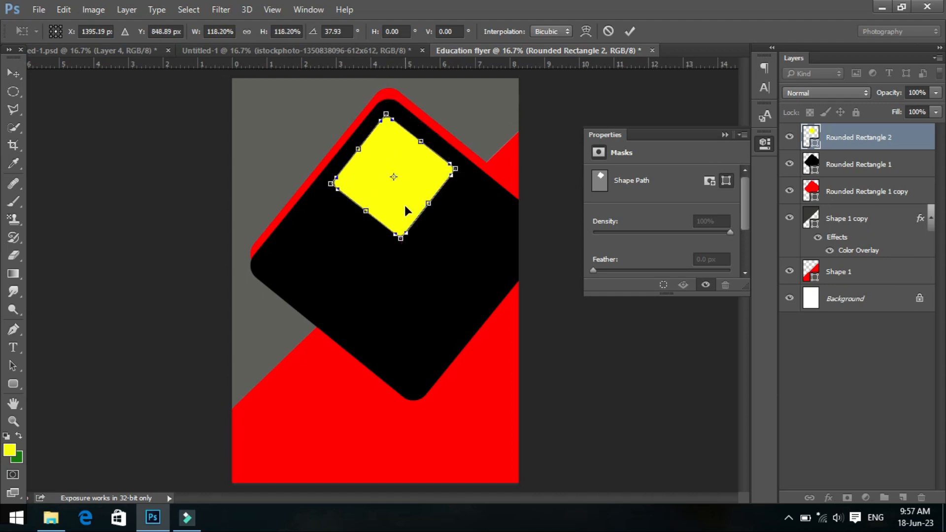
key("Return")
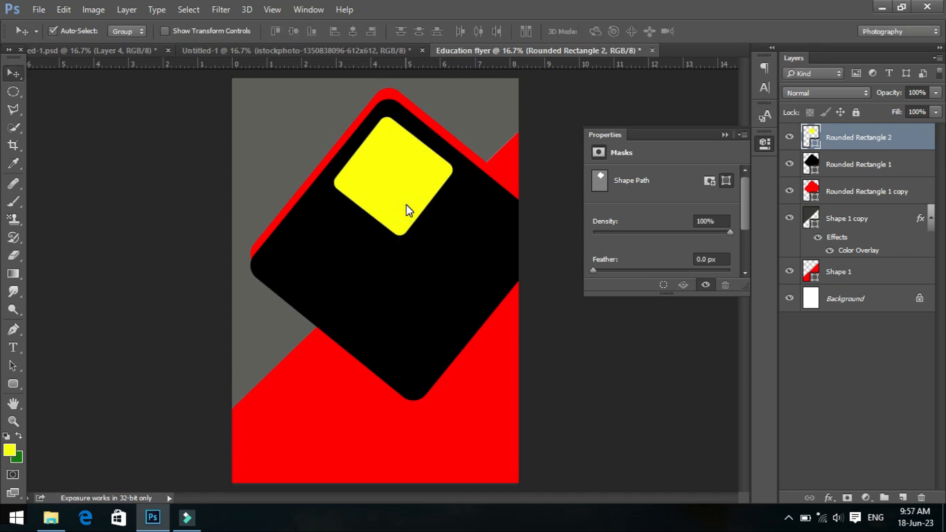
Duplicate the yellow square to form an evenly spaced two-by-two grid inside the black diamond
left_click_drag(406, 203, 343, 284)
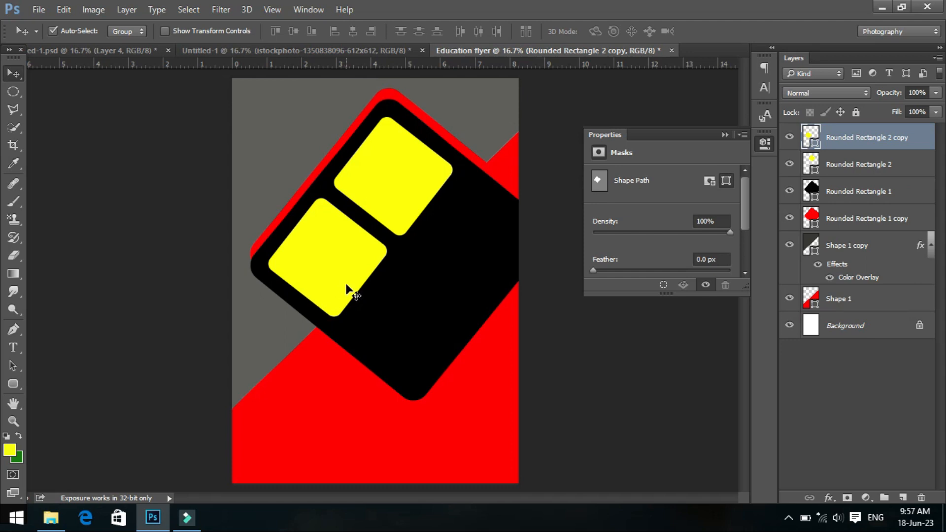
left_click(391, 154, "shift")
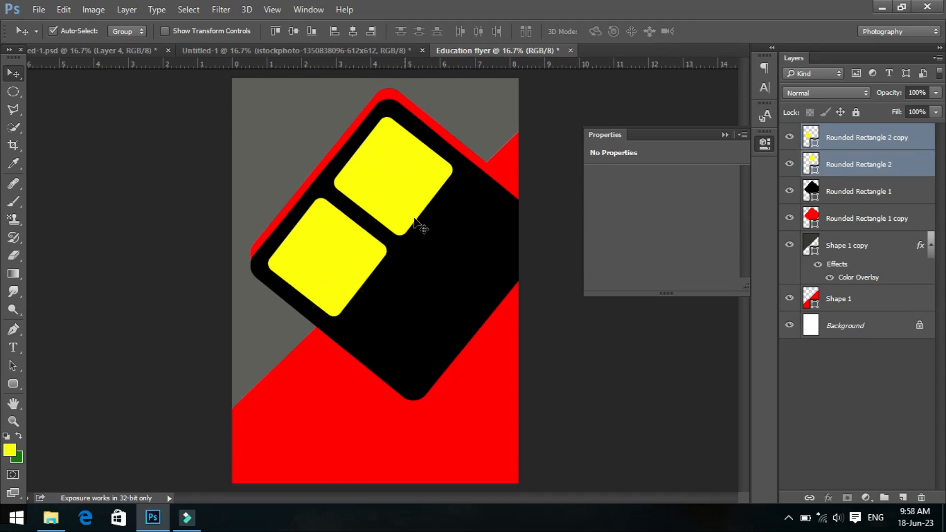
left_click_drag(395, 220, 474, 285)
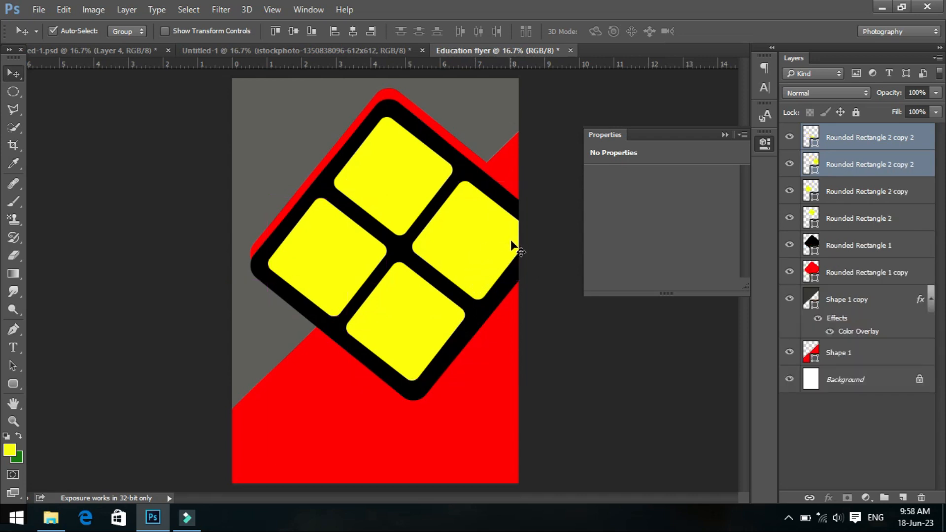
left_click(724, 134)
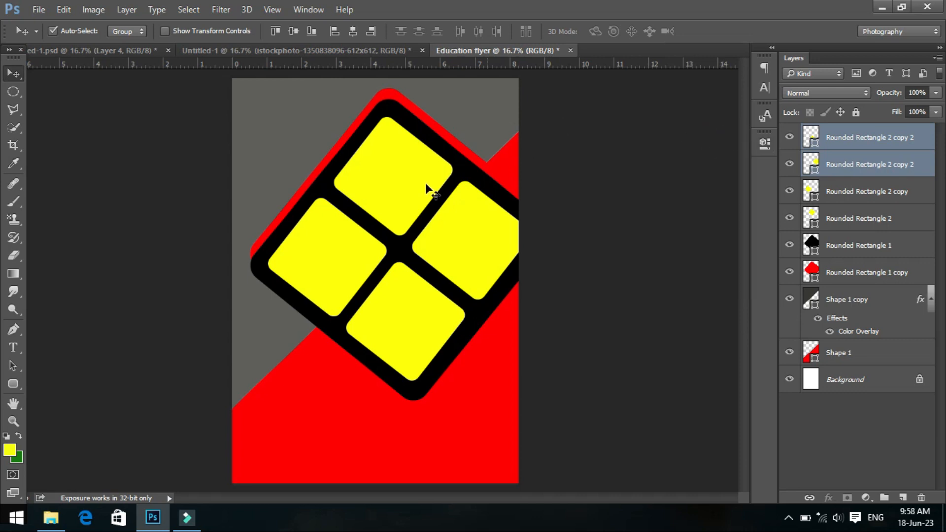
Draw a yellow rounded square about 689 px wide across the page's left edge and set all its corner radii to 50 px
left_click(15, 385)
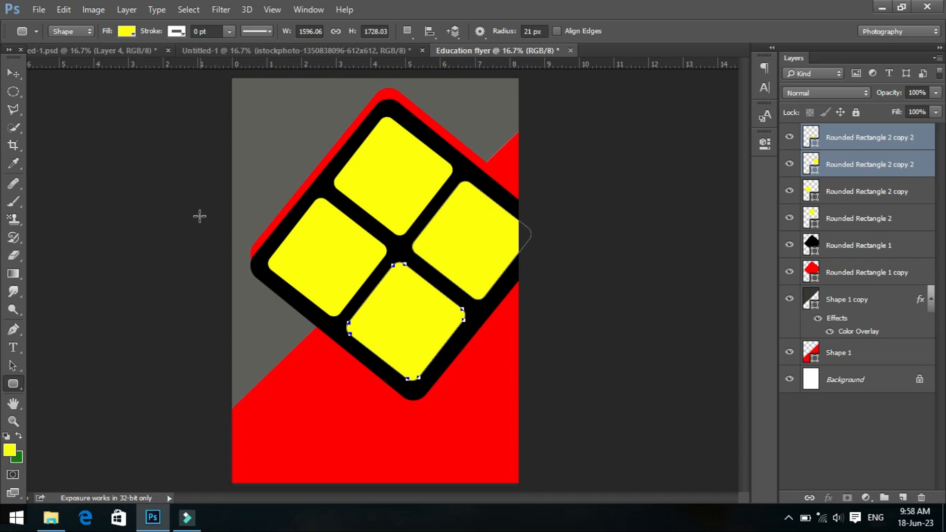
left_click_drag(200, 213, 277, 344)
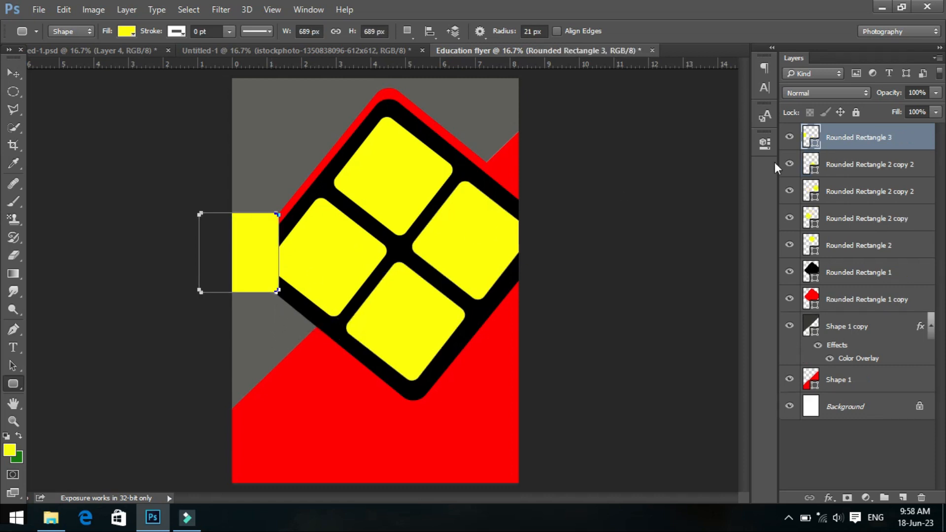
left_click(764, 143)
left_click(686, 254)
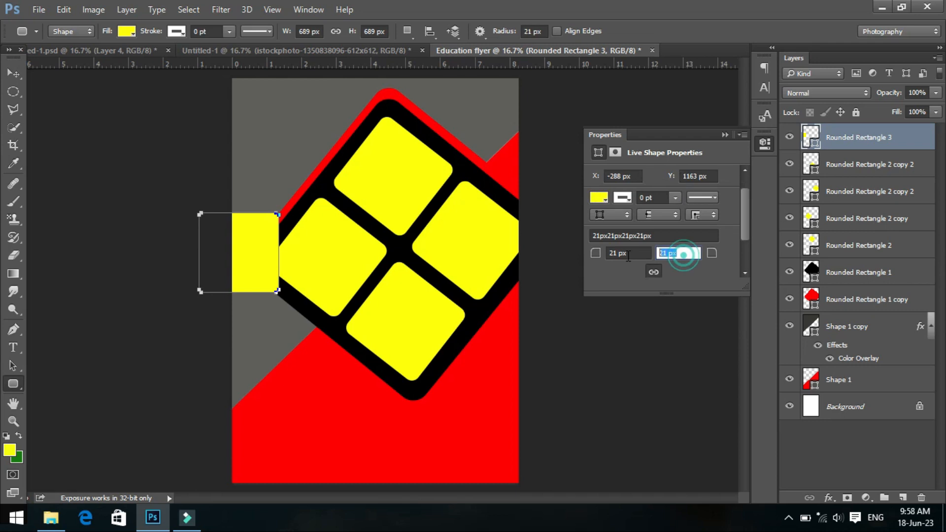
type("60")
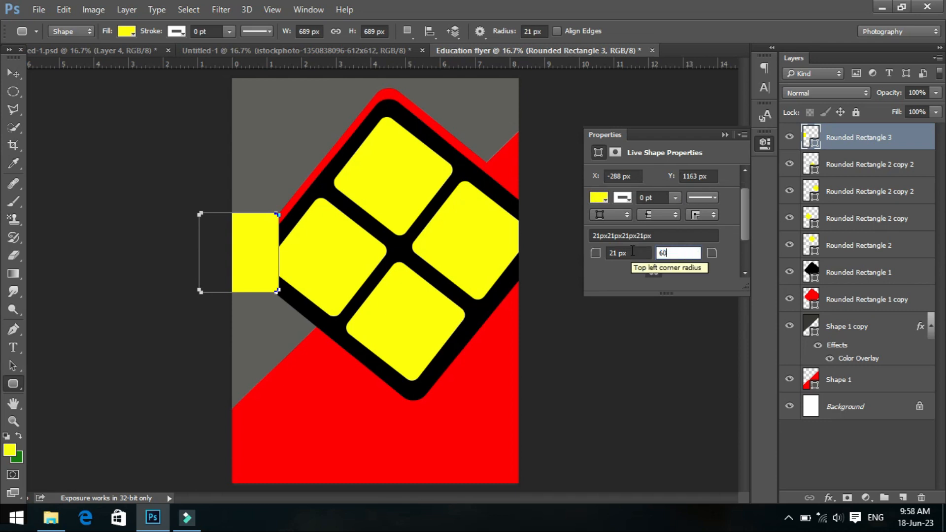
key("Return")
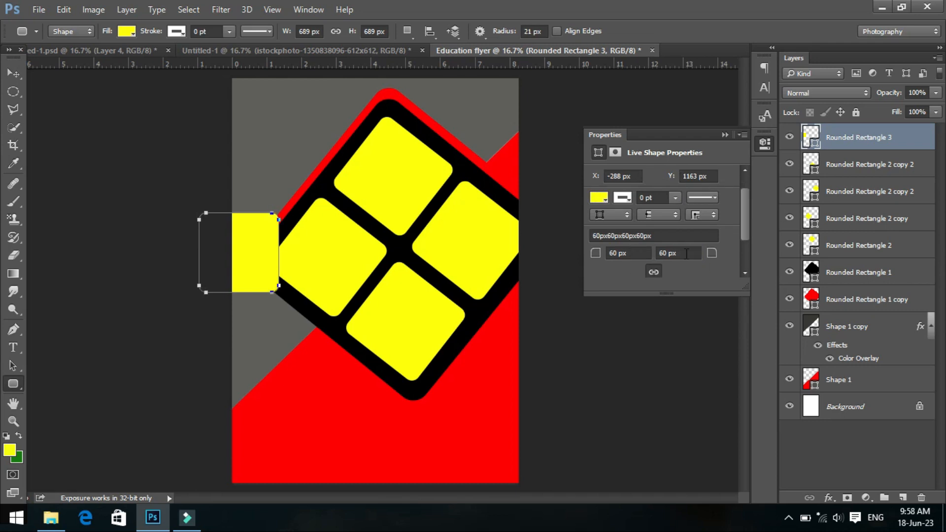
left_click(687, 253)
type("50")
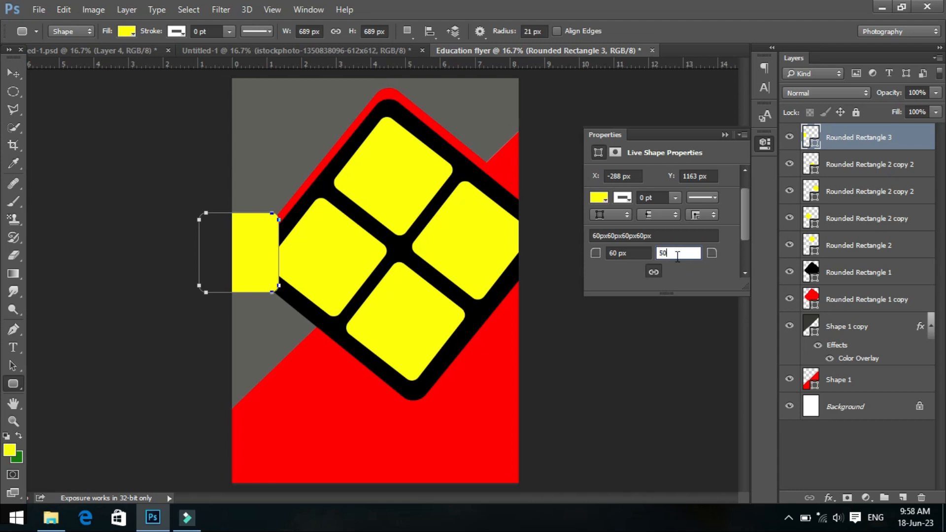
key("Return")
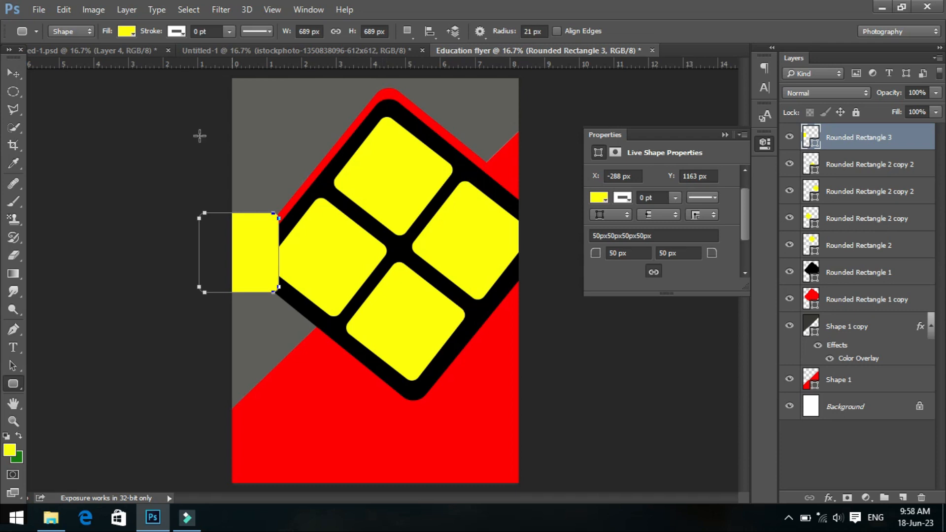
Rotate the yellow square at the page's left edge into a diamond and place its layer beneath the red diamond layer
left_click(14, 73)
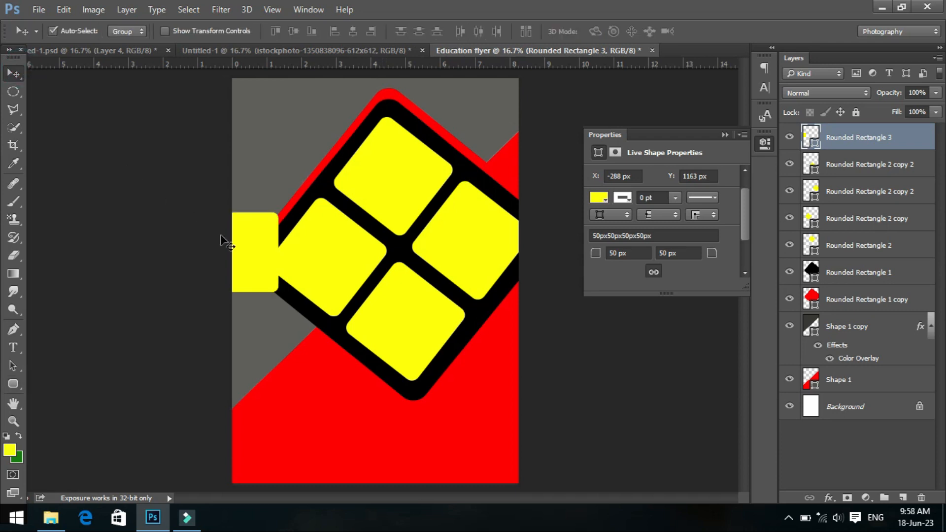
key("ctrl+t")
left_click_drag(285, 265, 256, 284)
key("Return")
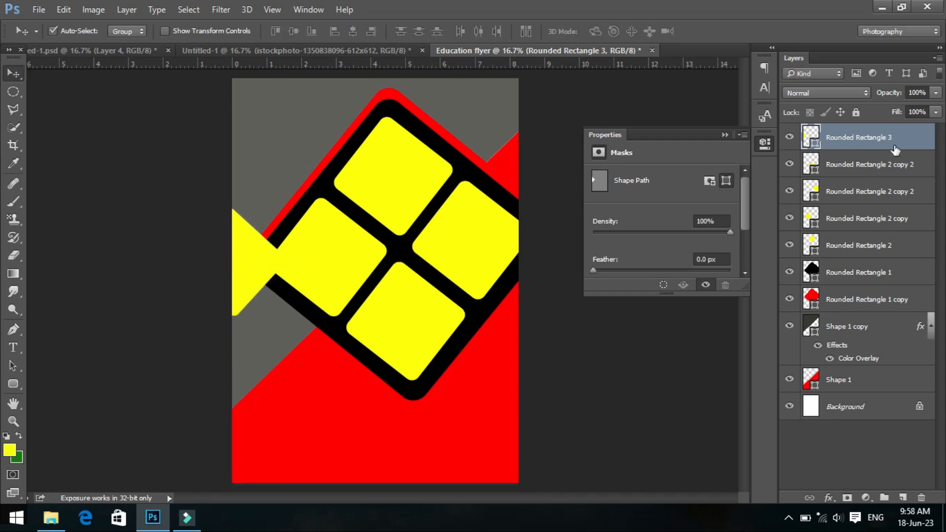
left_click_drag(912, 134, 898, 302)
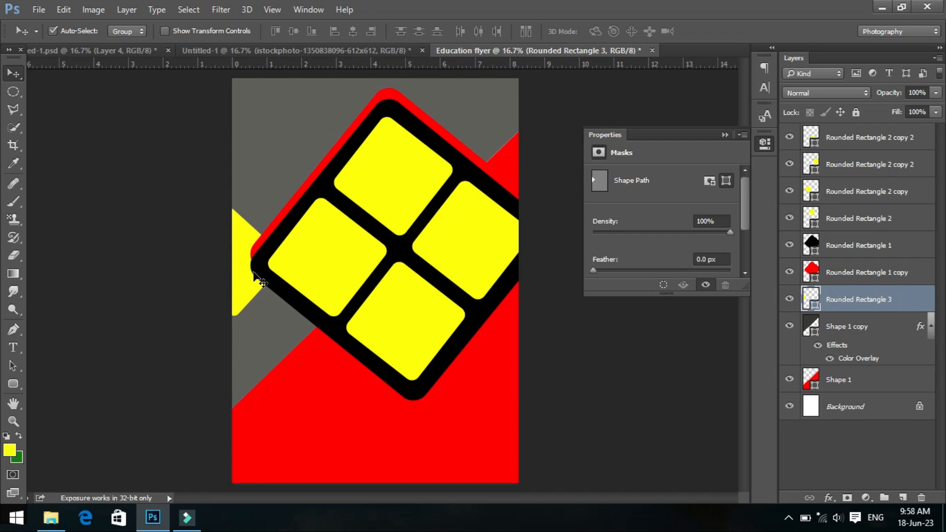
Rotate the yellow diamond at the page edge slightly and shift it further off the page, leaving a small triangle showing
key("ctrl+t")
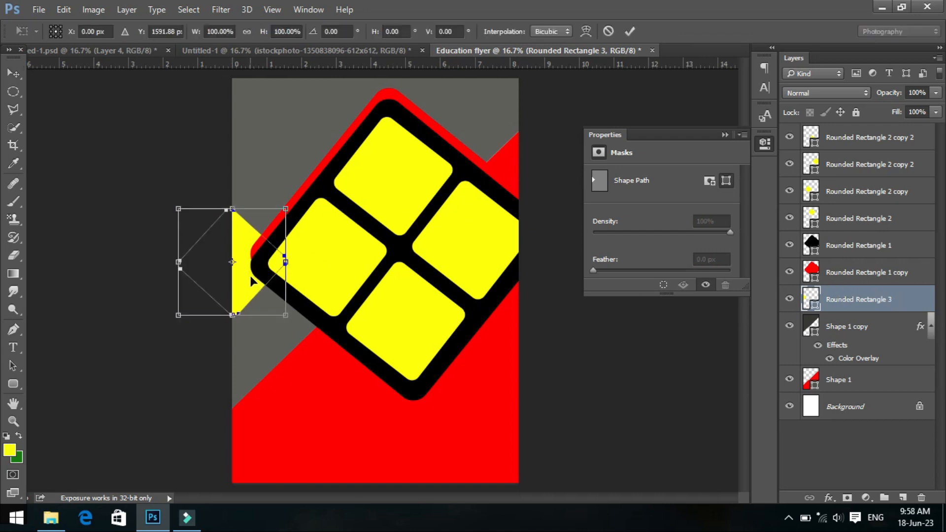
left_click_drag(318, 297, 270, 286)
key("Right")
key("Right")
key("Right")
key("Right")
key("Right")
key("Right")
key("Right")
key("Right")
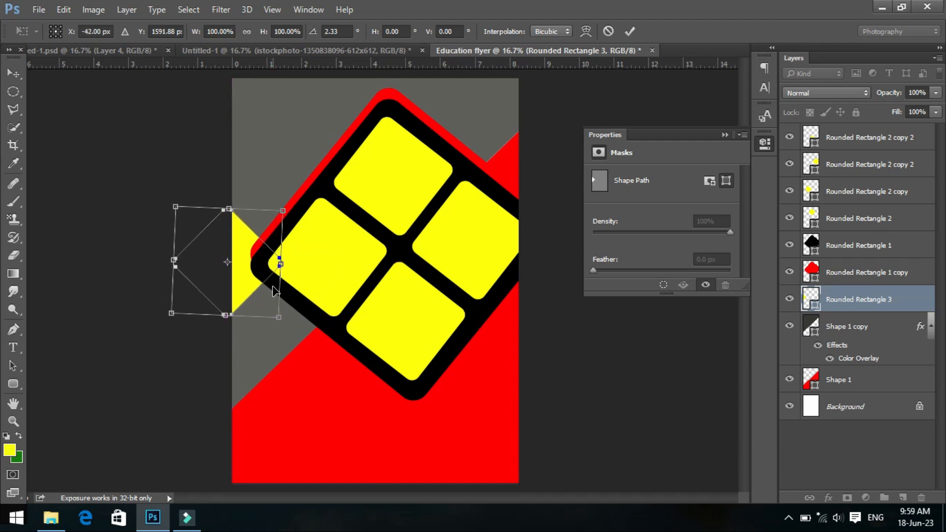
double_click(239, 251)
left_click_drag(241, 278, 241, 274)
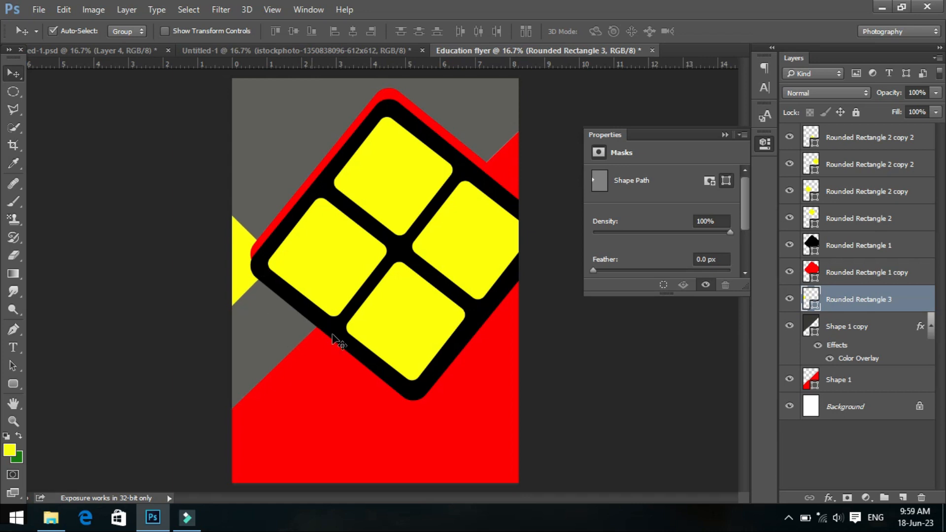
left_click(726, 134)
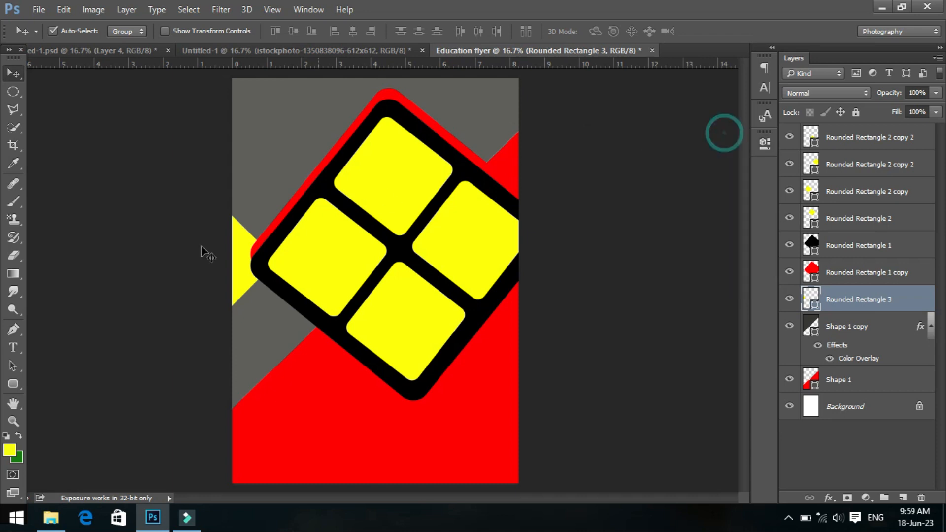
Add a new layer and draw a thin vertical rounded bar about 31 by 961 px below the black diamond's lower-left edge
left_click(12, 386)
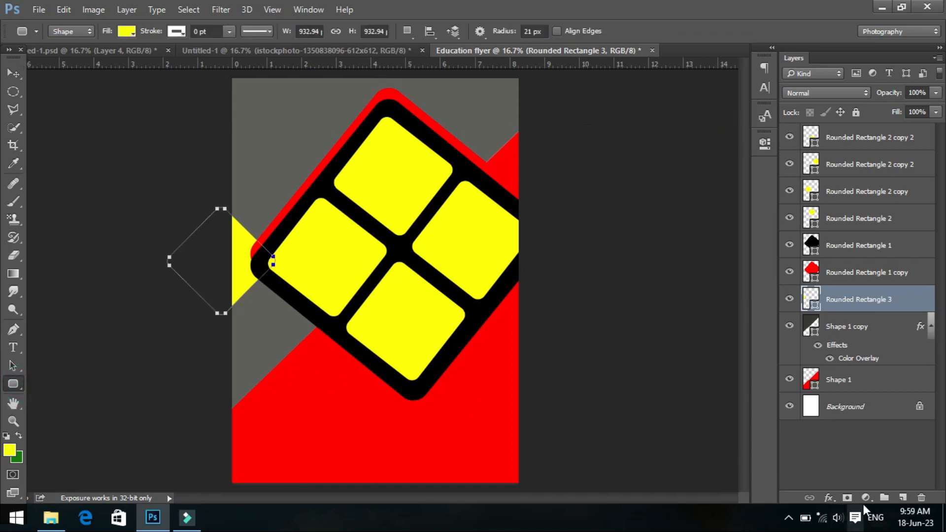
left_click(903, 498)
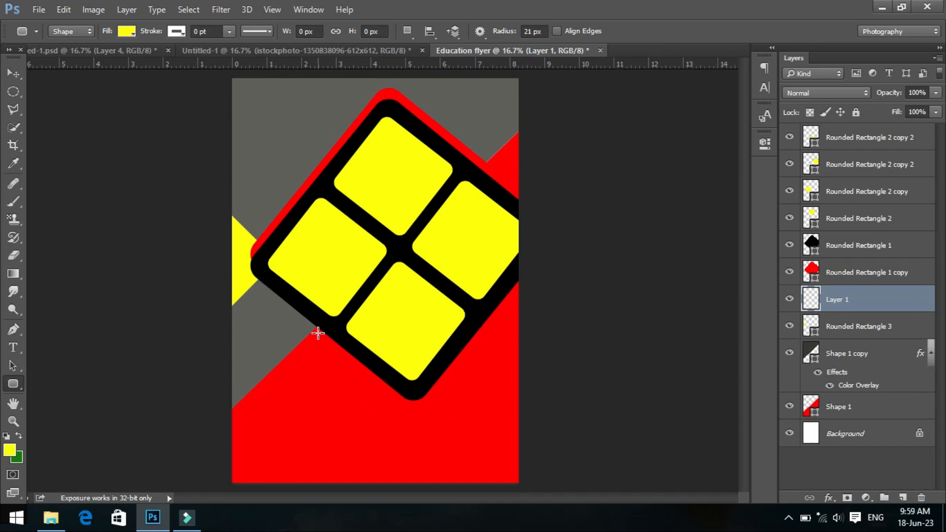
left_click_drag(318, 334, 316, 442)
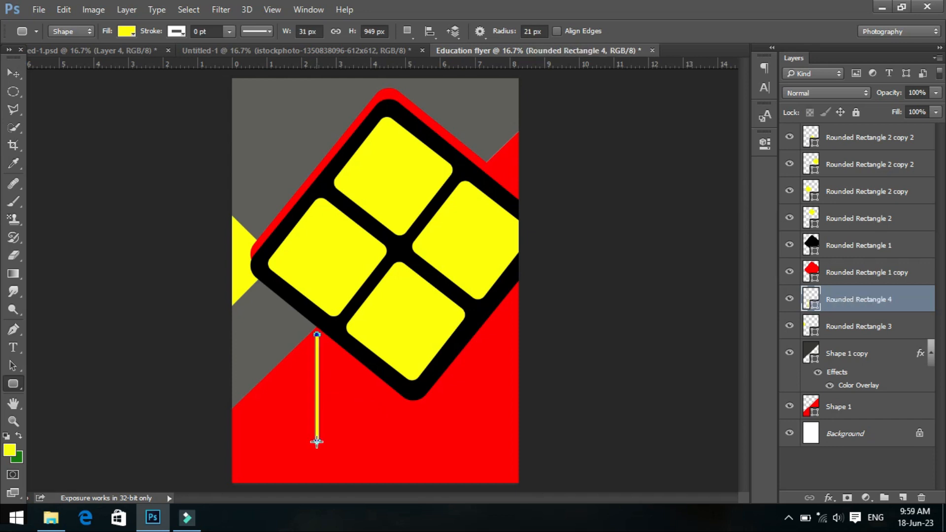
key("ctrl+z")
left_click_drag(316, 340, 318, 449)
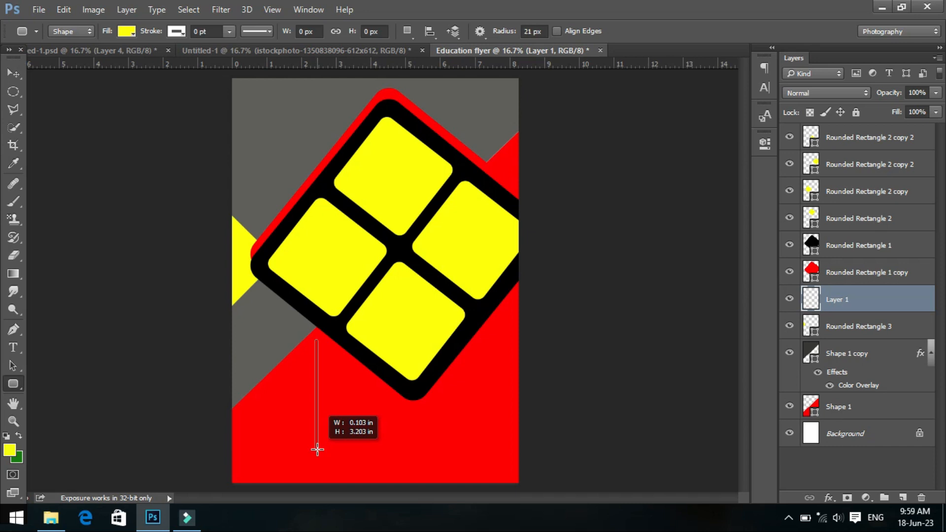
left_click_drag(317, 449, 317, 449)
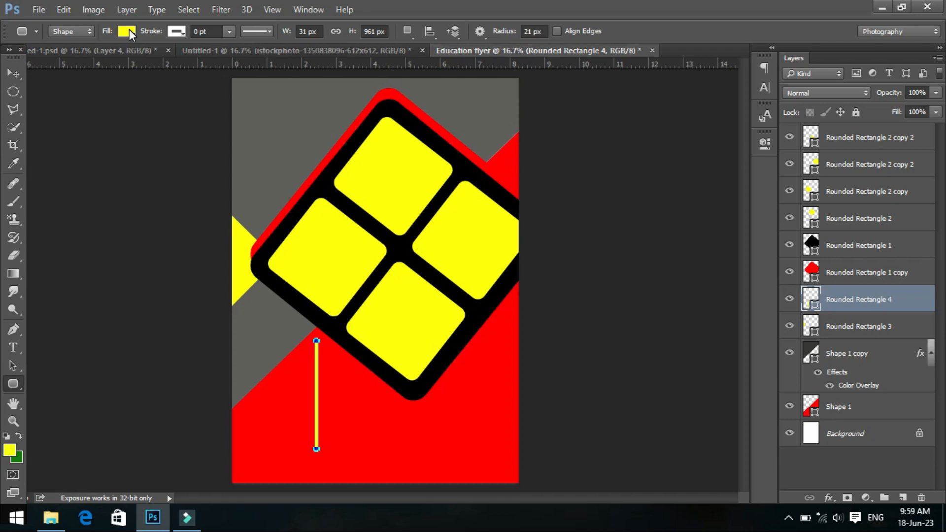
Fill the thin vertical bar with white and set its stroke to none
left_click(128, 32)
left_click(85, 105)
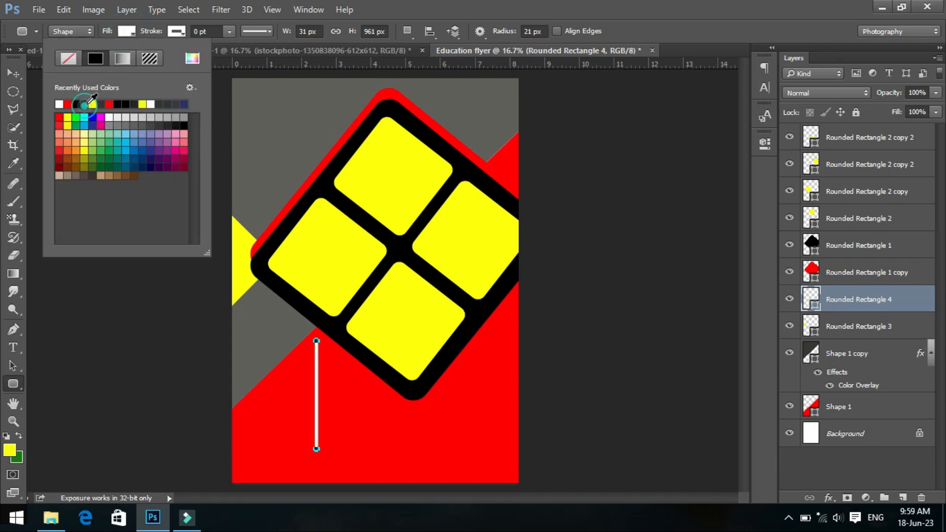
left_click(177, 31)
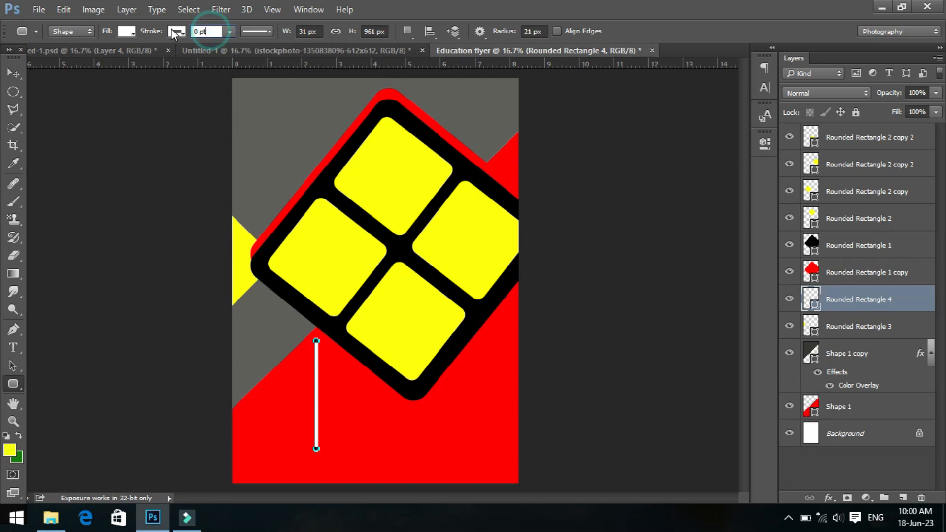
left_click(177, 31)
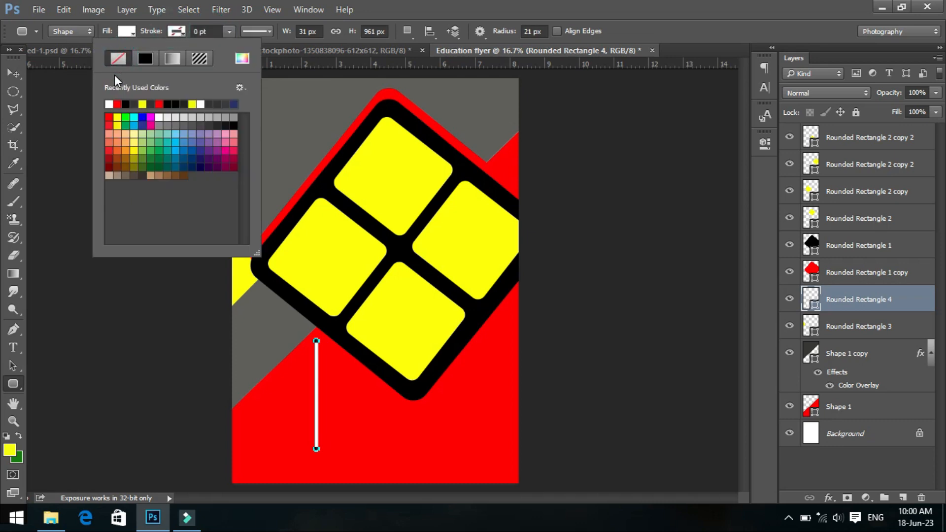
left_click(10, 73)
left_click(10, 74)
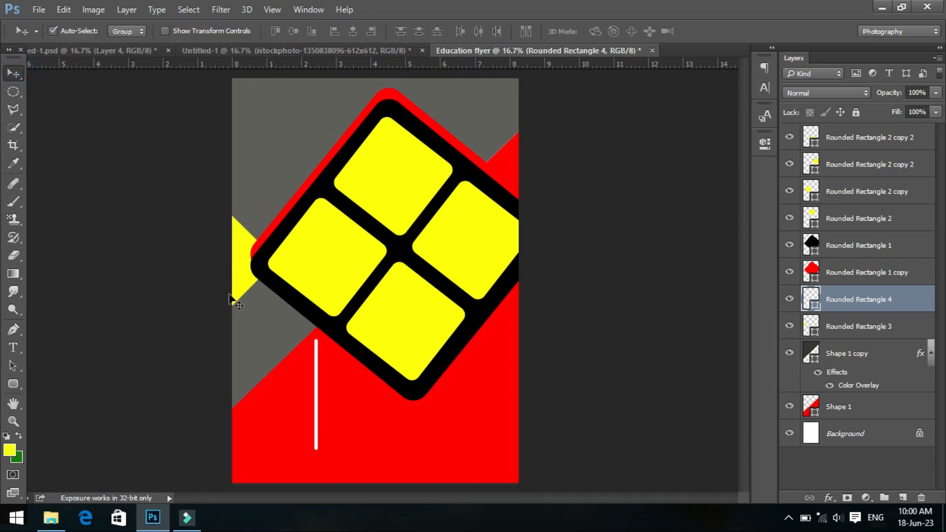
Rotate the white bar by 46.75° and place it along the diagonal boundary between the grey and red areas
left_click_drag(316, 393, 314, 389)
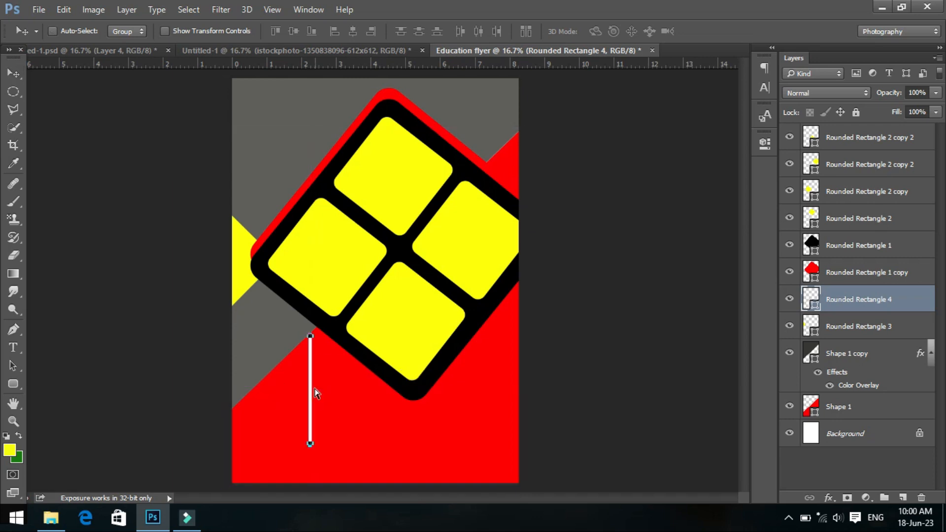
key("ctrl+t")
mouse_move(322, 357)
left_mouse_down()
mouse_move(316, 376)
mouse_move(286, 364)
mouse_move(327, 371)
mouse_move(298, 370)
mouse_move(307, 353)
left_mouse_up()
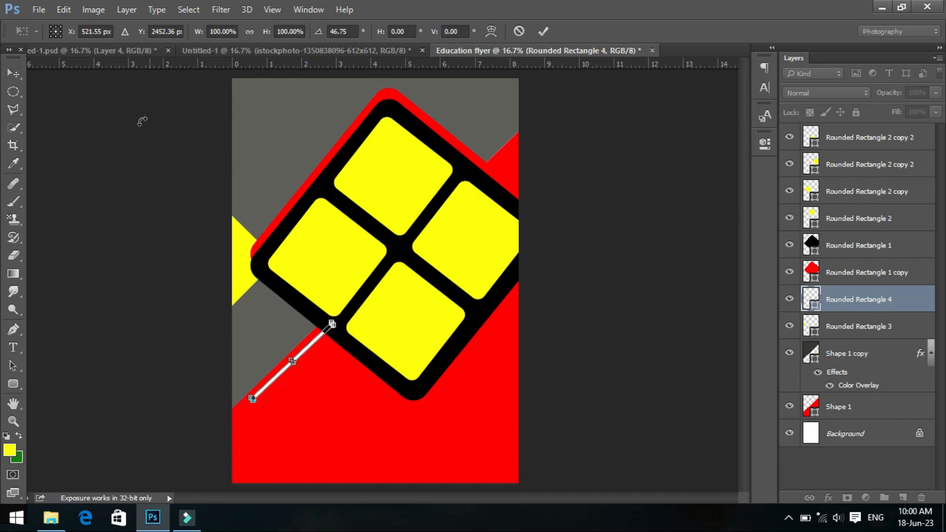
left_click(14, 74)
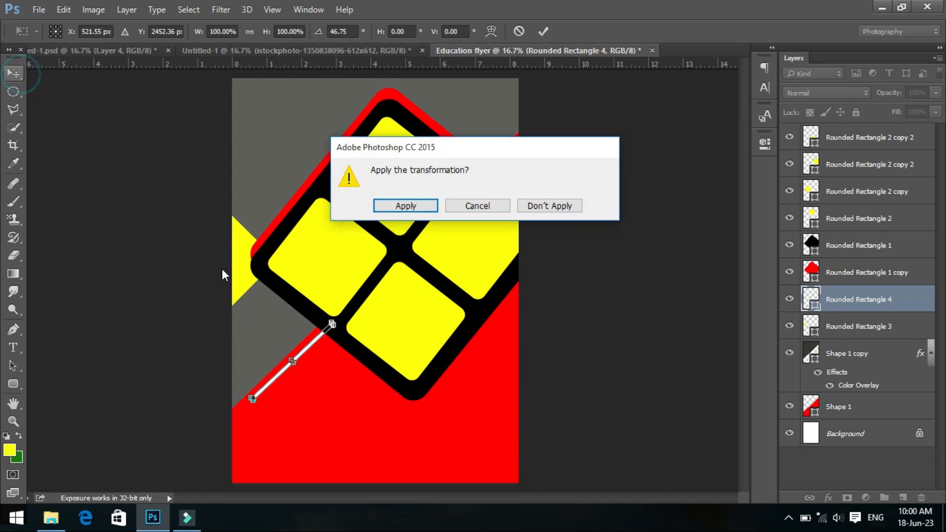
left_click(430, 205)
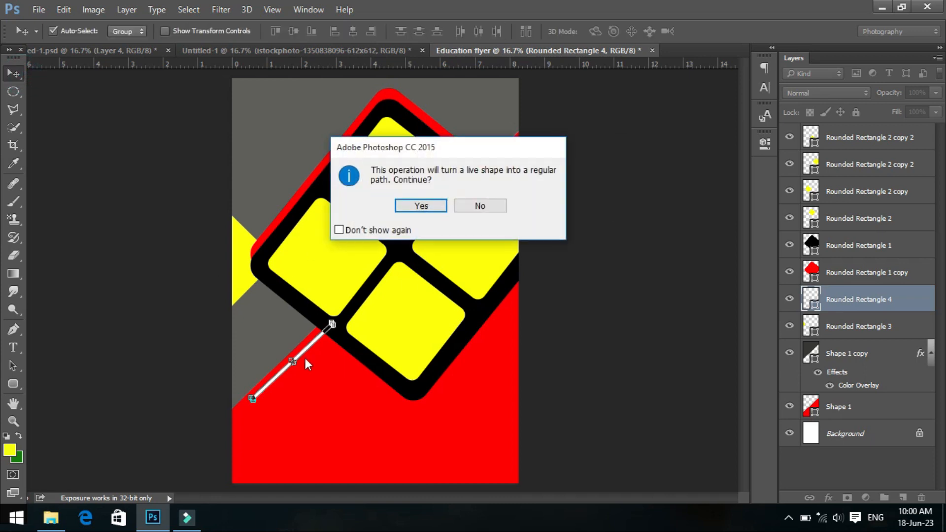
left_click(429, 206)
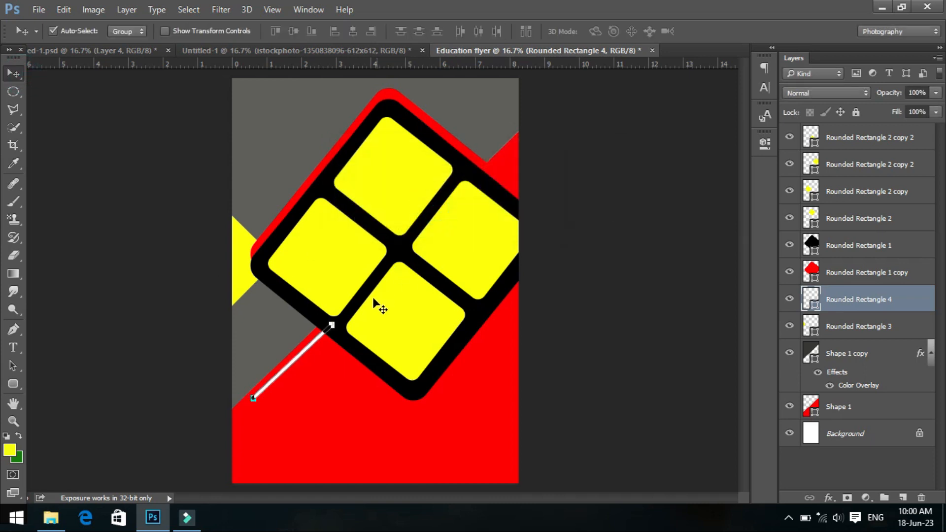
left_click(287, 339)
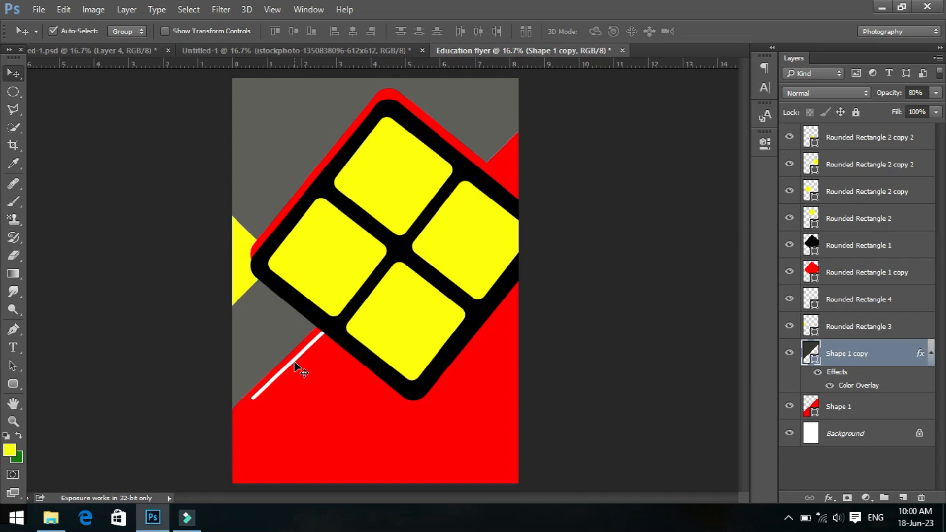
left_click(294, 367)
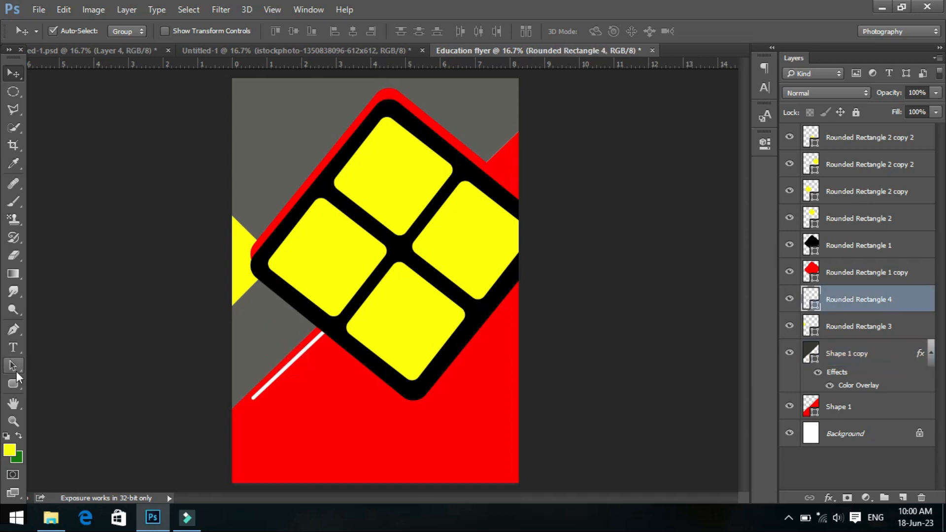
left_click(14, 384)
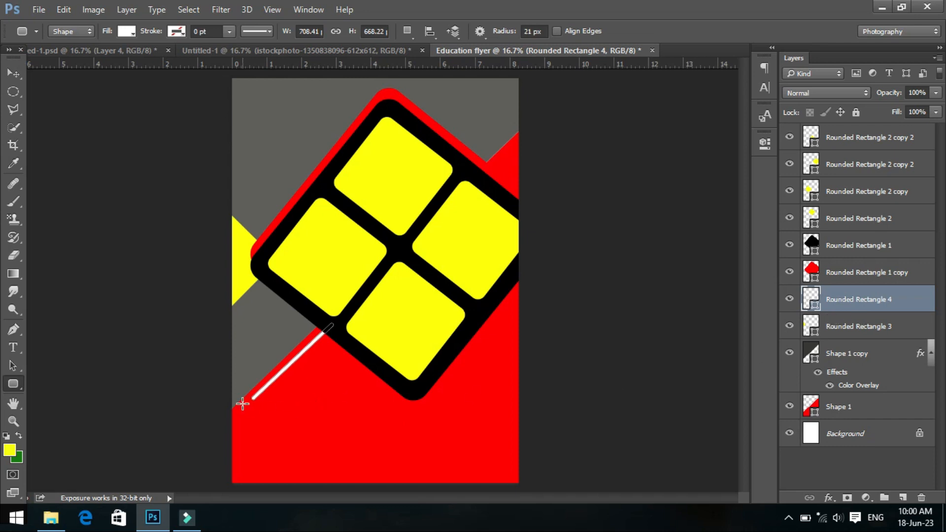
left_click_drag(243, 404, 249, 411)
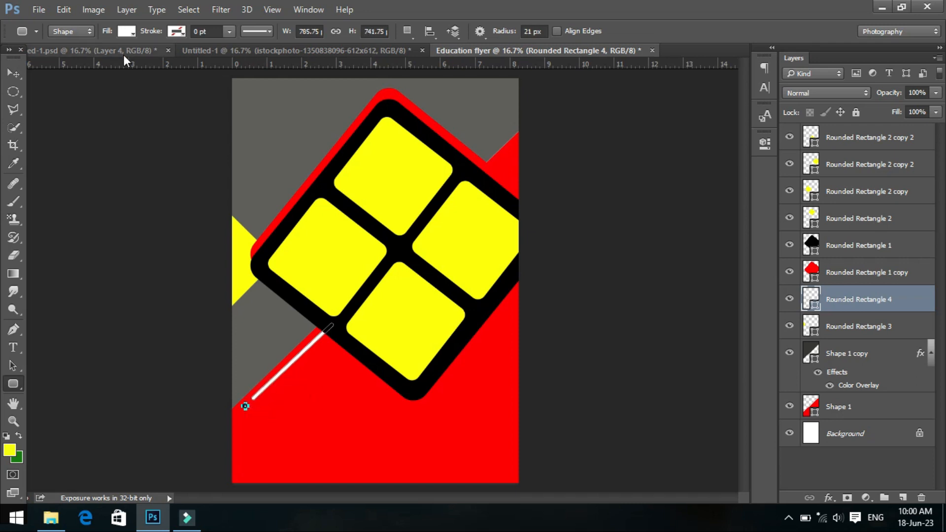
left_click(127, 31)
left_click(94, 103)
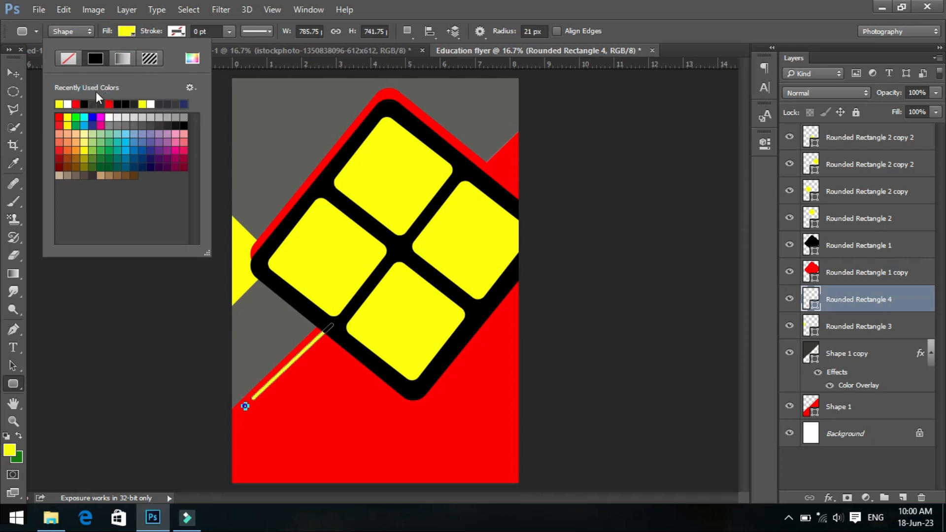
left_click(13, 73)
left_click(13, 72)
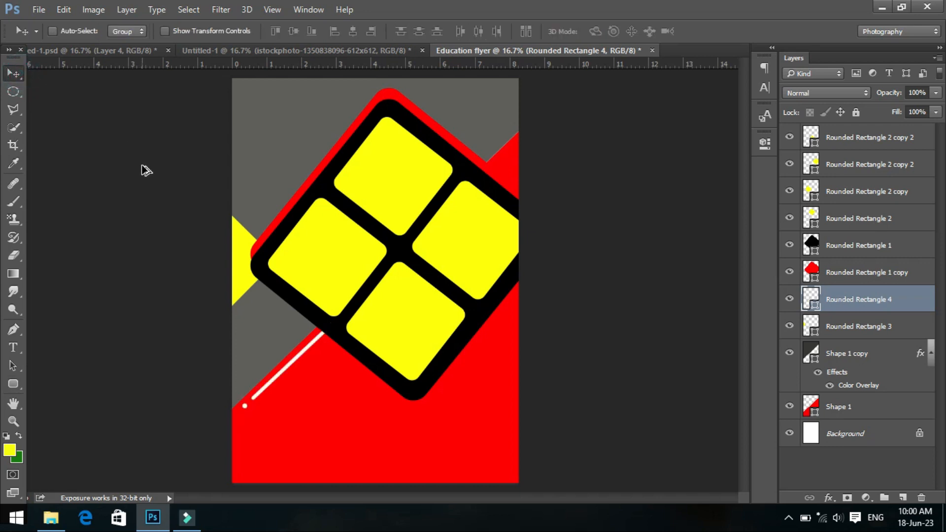
key("ctrl+alt+z")
Add a new layer and draw a small yellow circle of about 42 px near the white bar's lower end
left_click(902, 497)
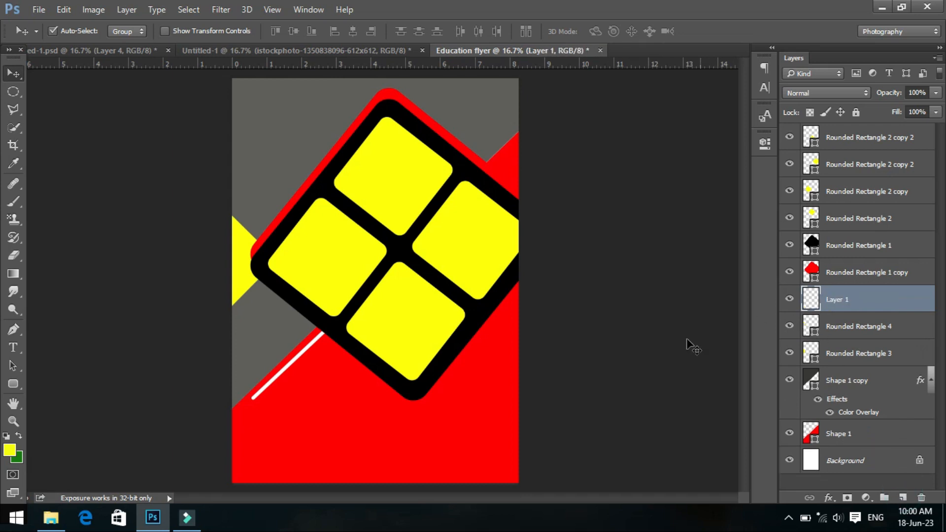
left_click(14, 385)
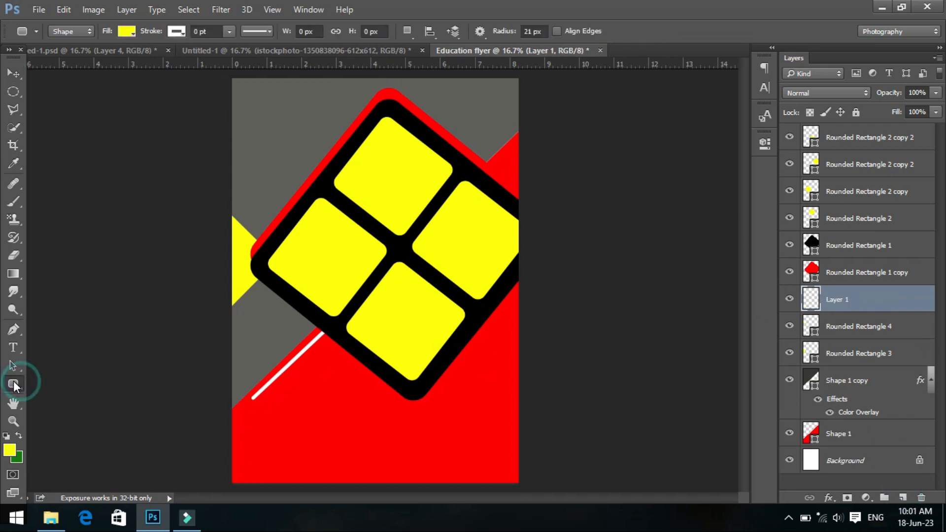
left_click(71, 405)
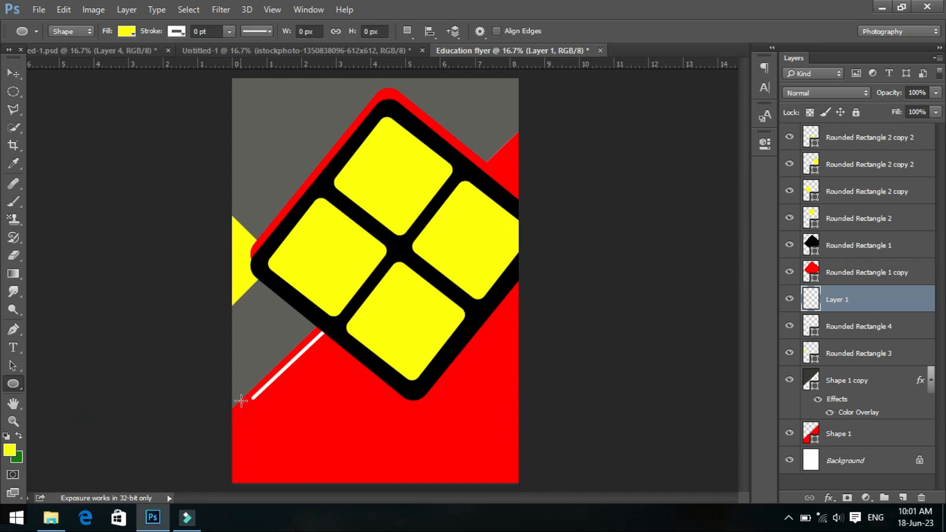
left_click_drag(241, 402, 247, 410)
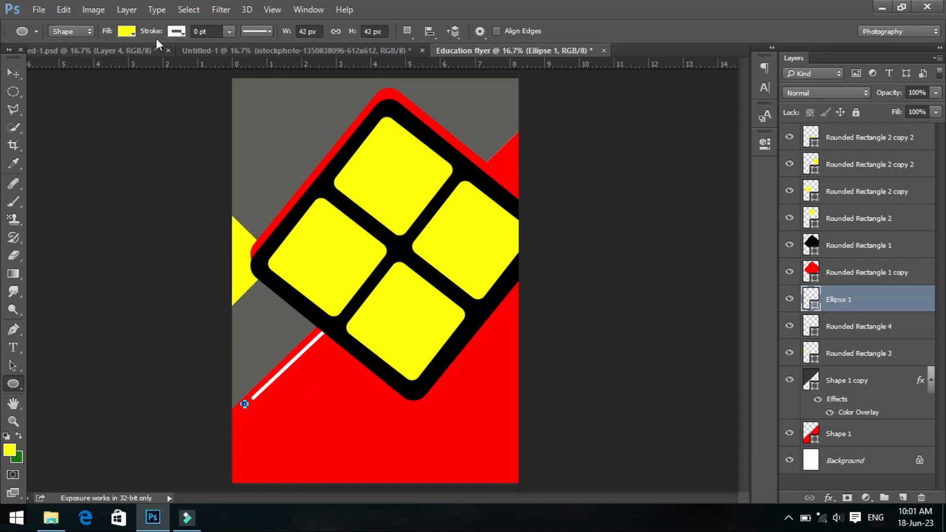
Set the small yellow circle's stroke to none and move it close to the white bar's lower tip
left_click(175, 34)
left_click(113, 60)
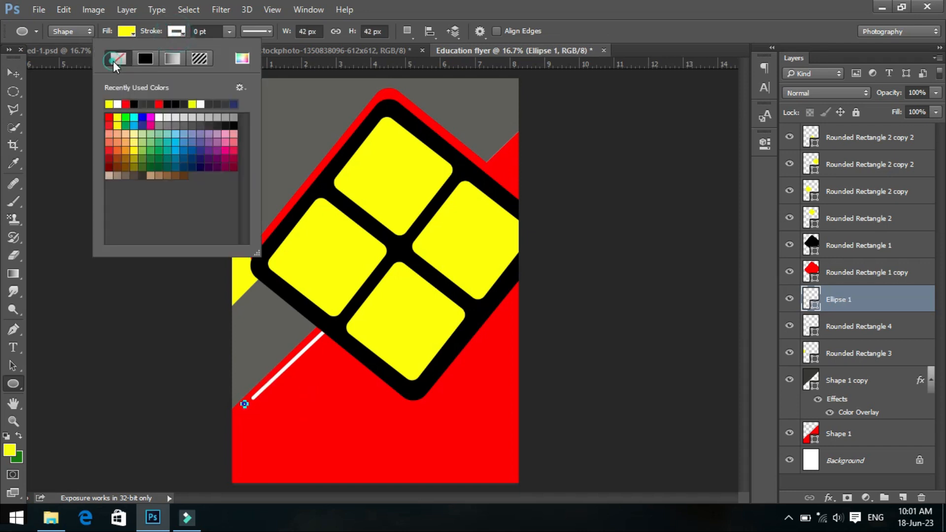
left_click(126, 32)
left_click(126, 32)
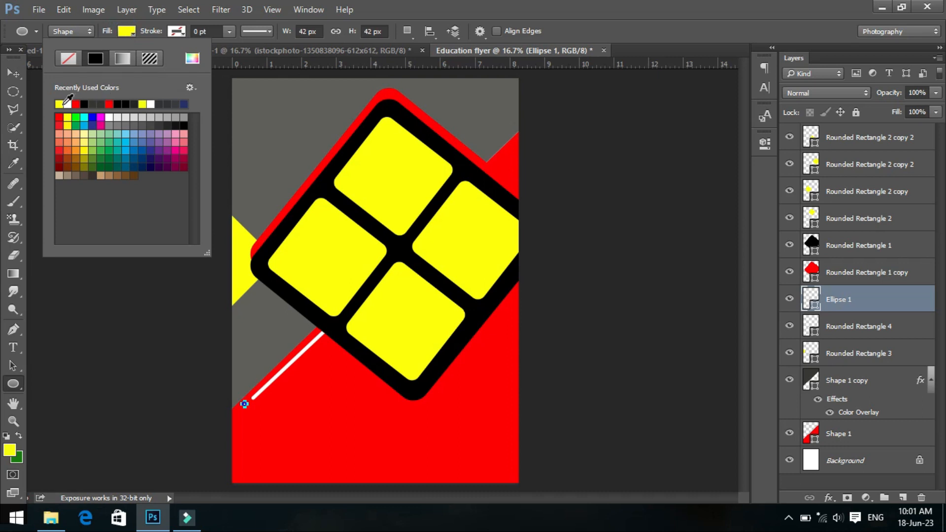
left_click(16, 72)
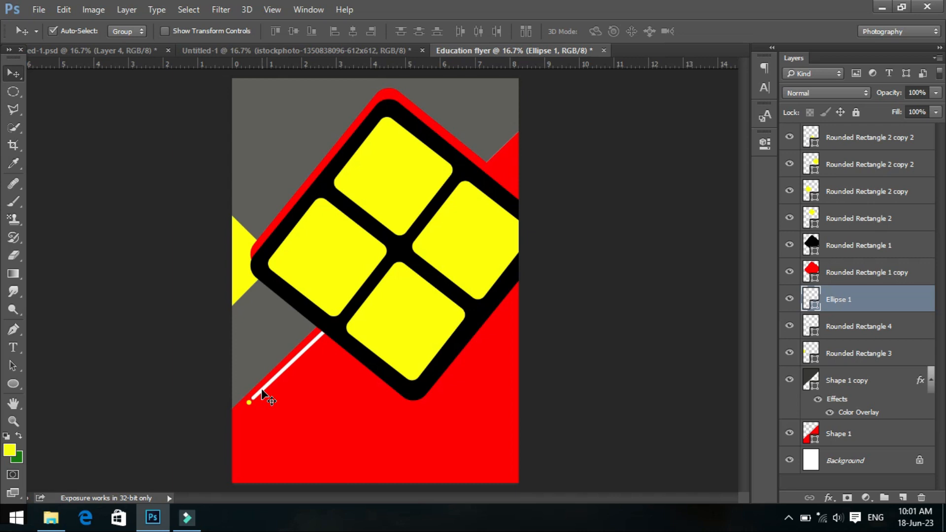
Duplicate the white bar and dot twice, beside the black diamond's lower-right edge and over the grey area at the page's upper-right
left_click(904, 328)
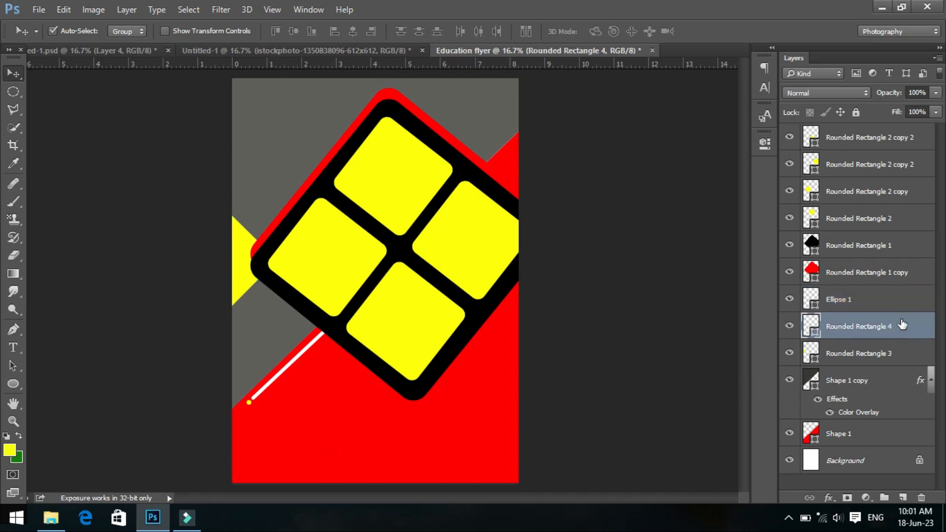
left_click(900, 294, "shift")
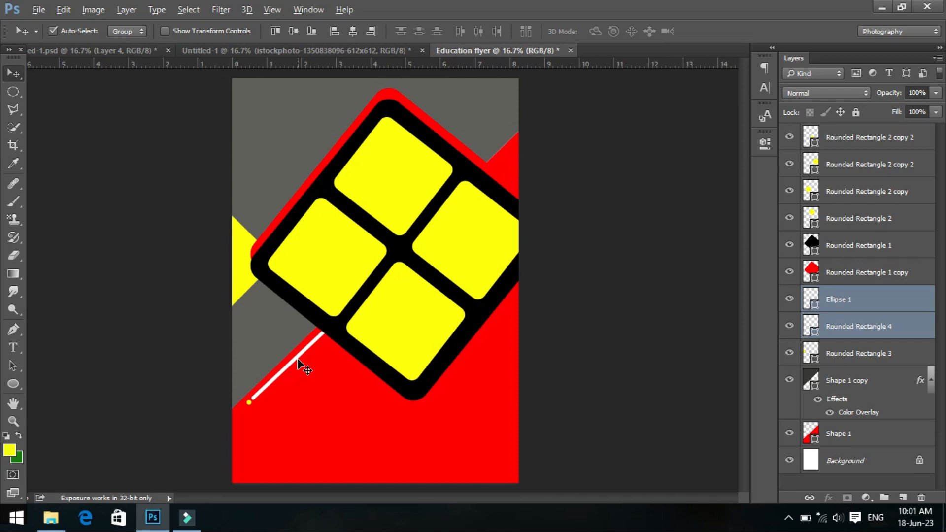
left_click_drag(296, 359, 531, 105)
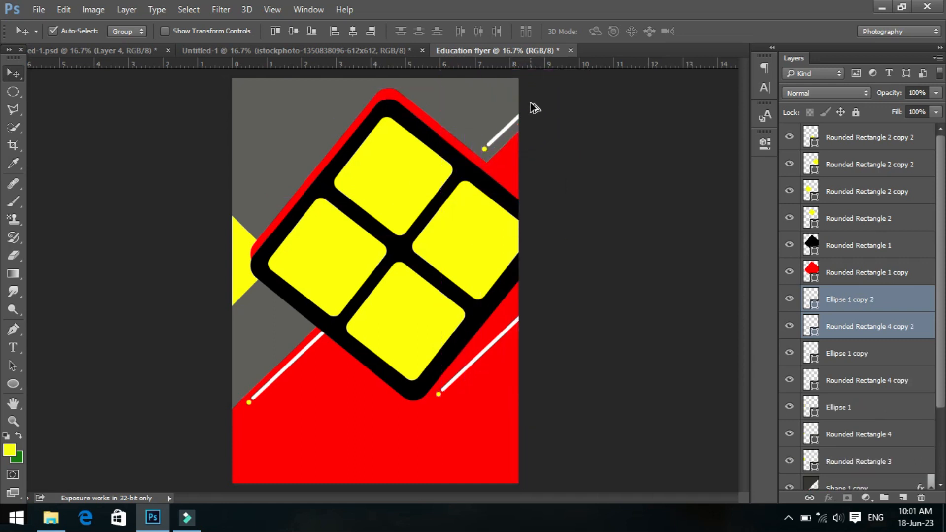
Rotate the bar and dot copy below the black diamond's lower-right edge by -7.82° and shift it left and down alongside that edge
left_click(497, 340)
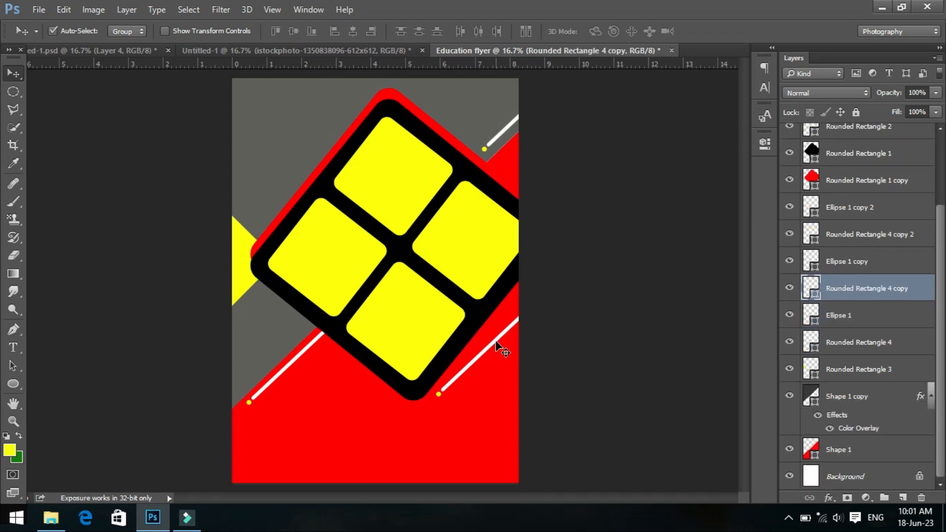
left_click(893, 261, "ctrl")
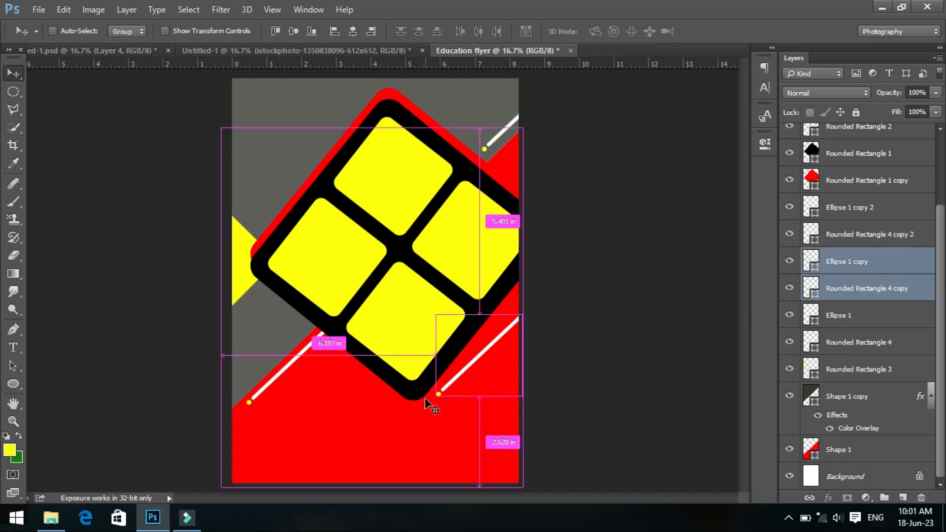
key("ctrl+t")
left_click_drag(543, 362, 546, 333)
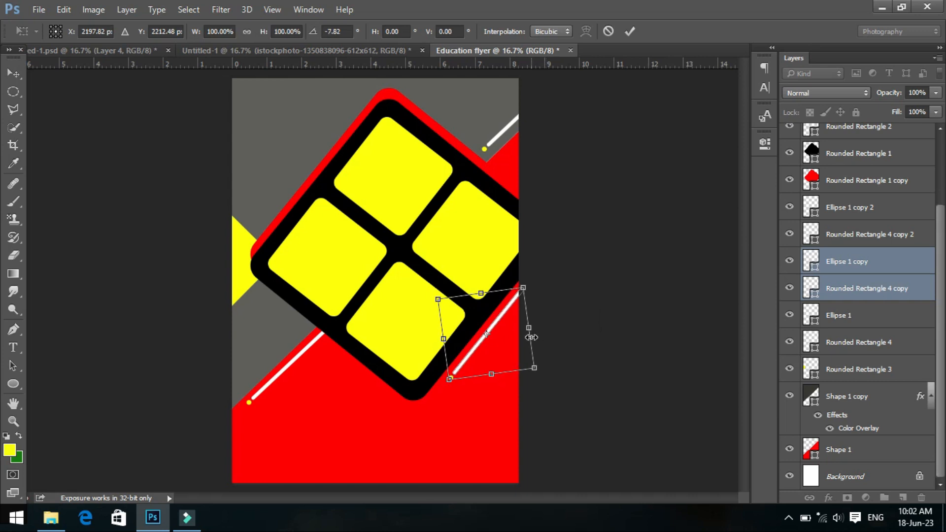
key("Left")
key("Left")
key("Left")
key("Left")
key("Left")
key("Left")
key("Left")
key("Left")
key("Left")
key("Left")
key("Left")
key("Left")
key("Left")
key("Left")
key("Left")
key("Left")
key("Left")
key("Left")
key("Left")
key("Left")
key("Left")
key("Left")
key("Left")
key("Left")
key("Left")
key("Left")
key("Left")
key("Left")
key("Left")
key("Left")
key("Down")
key("Down")
key("Down")
key("Down")
key("Down")
key("Down")
key("Down")
key("Down")
key("Down")
key("Down")
key("Down")
key("Down")
key("Down")
key("Down")
key("Down")
key("Down")
key("Down")
key("Down")
key("Left")
key("Down")
key("Down")
key("Down")
key("Down")
key("Down")
key("Down")
key("Down")
key("Down")
key("Down")
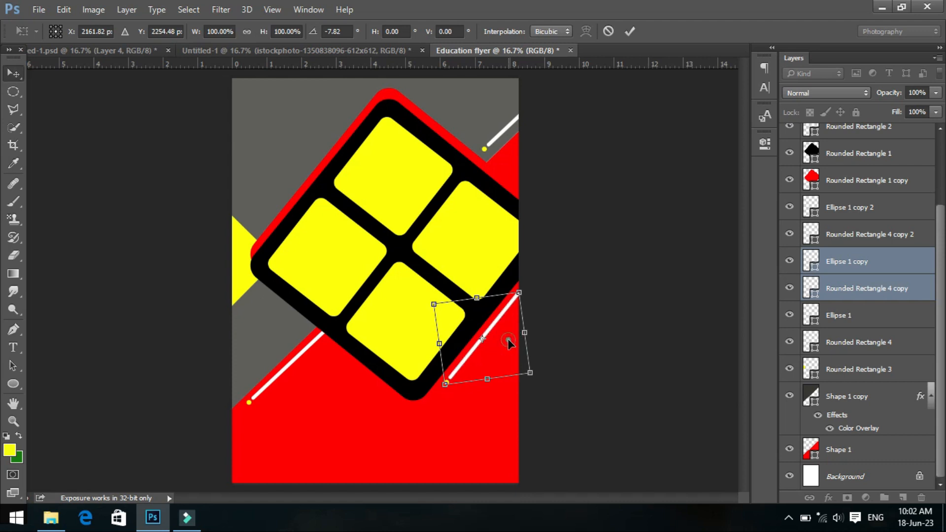
key("Return")
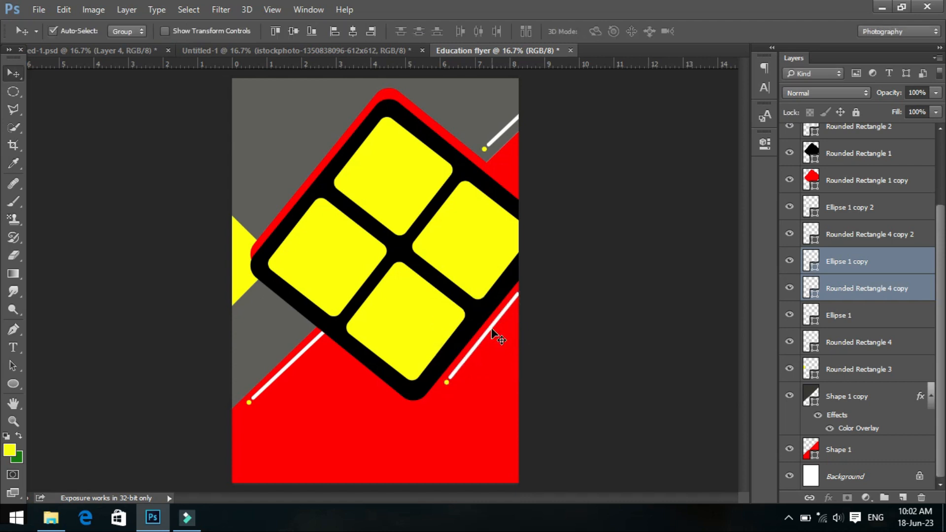
Nudge the rotated bar and dot slightly further left and fine-tune their vertical position beside the diamond's edge
key("Left")
key("Left")
key("Left")
key("Left")
key("Left")
key("Left")
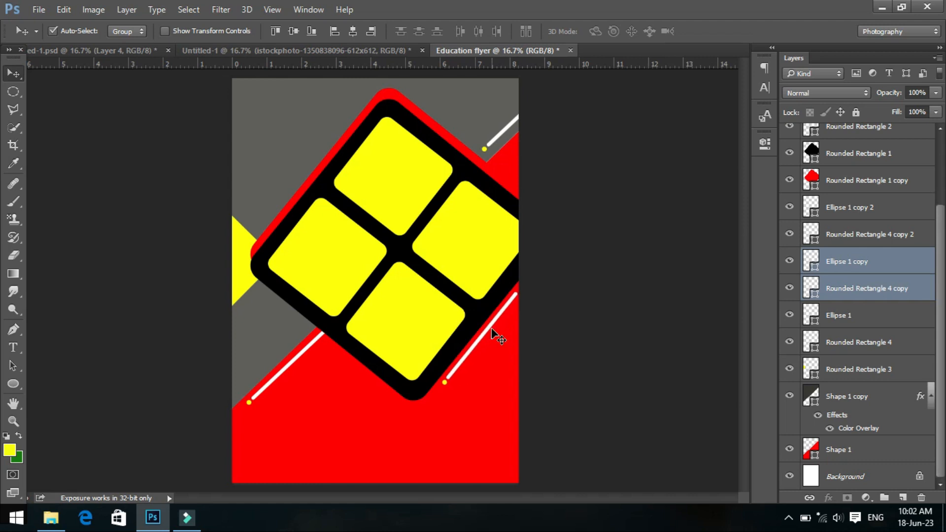
key("Up")
key("Down")
key("Down")
Scale the lower-right bar and dot to about 113.6% width and 112.3% height so the bar extends past the page edge
key("ctrl+t")
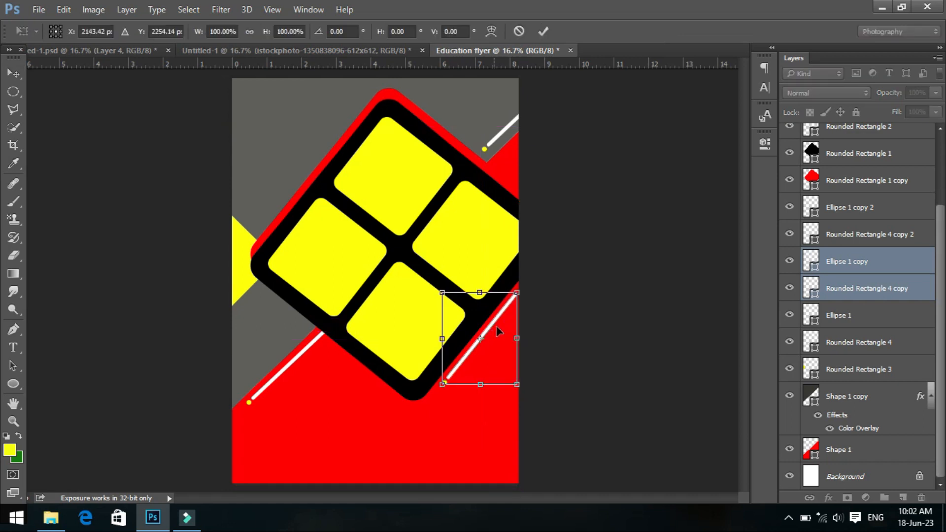
left_click(518, 291)
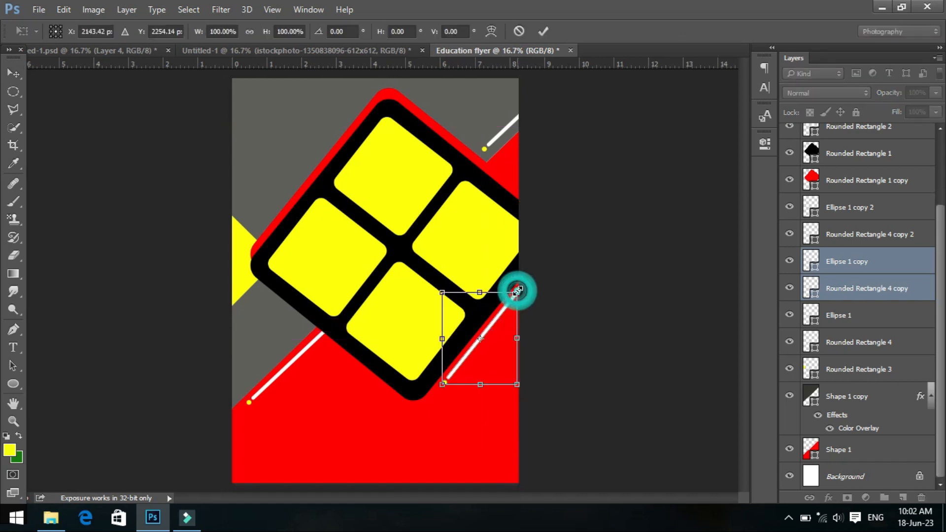
left_click_drag(518, 291, 527, 280)
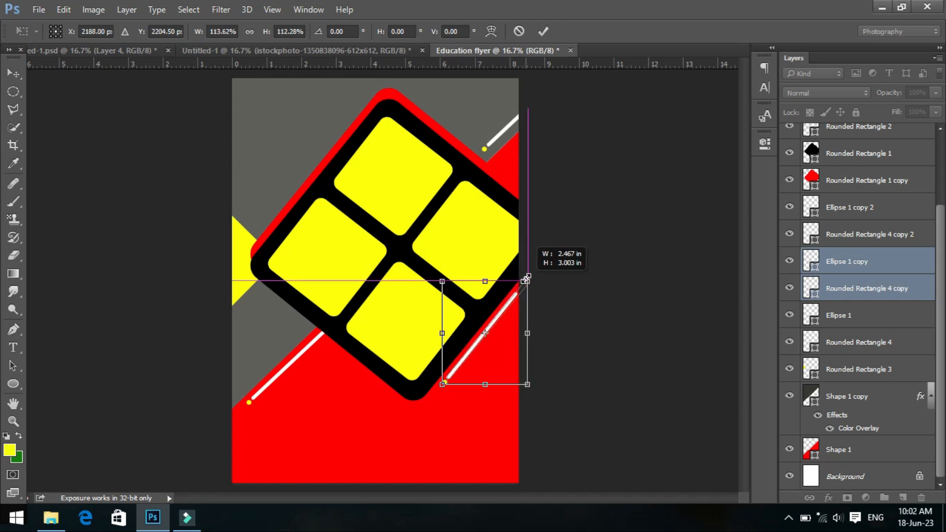
left_click_drag(527, 280, 527, 280)
double_click(518, 317)
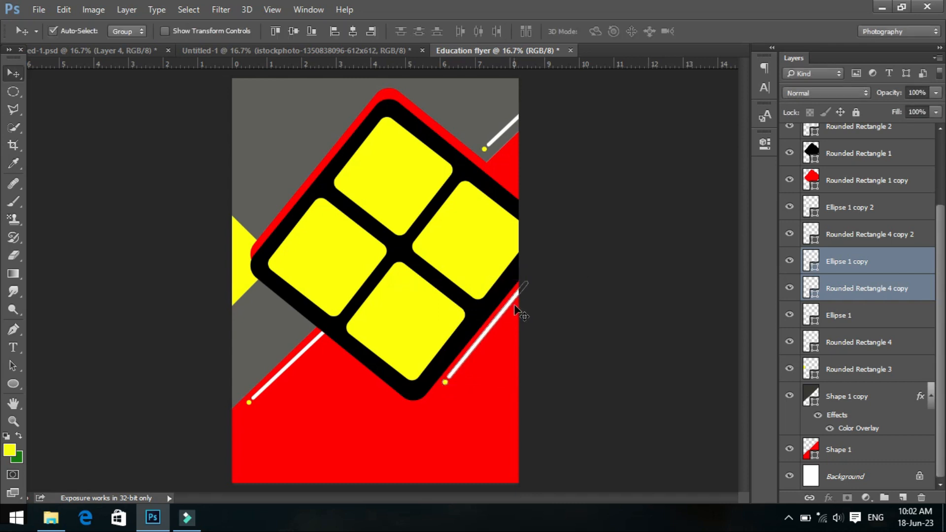
Rotate the enlarged lower-right bar and dot very slightly, by about -0.05°, to fine-tune their angle along the diamond's edge
key("ctrl+t")
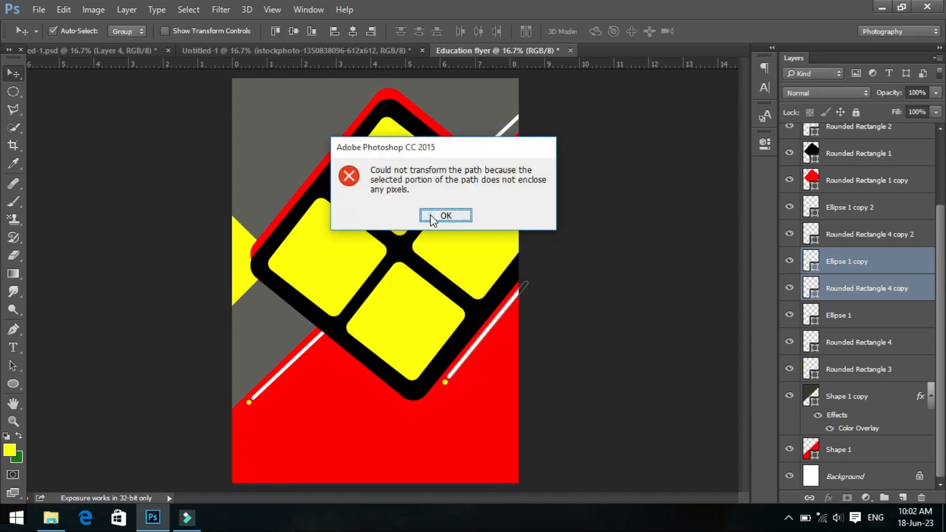
left_click(445, 215)
key("ctrl")
key("ctrl+t")
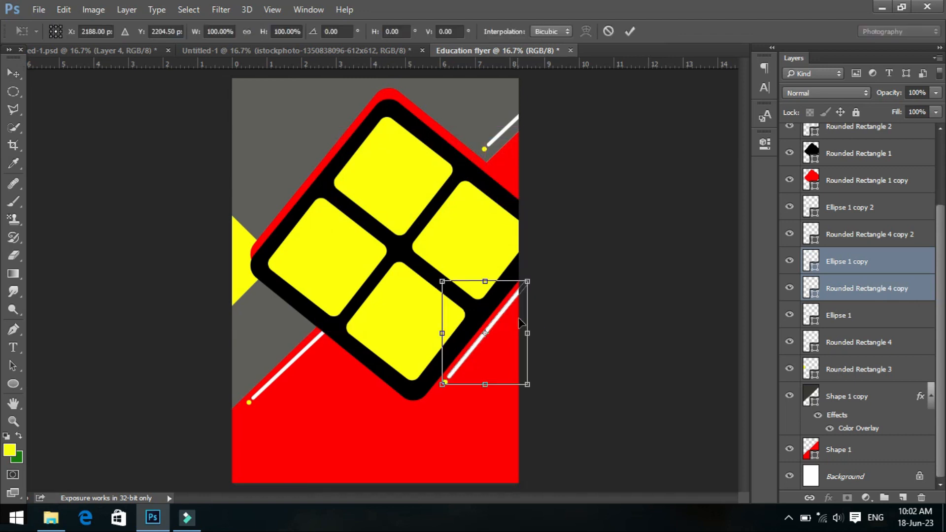
left_click(542, 299)
left_click_drag(543, 298, 543, 301)
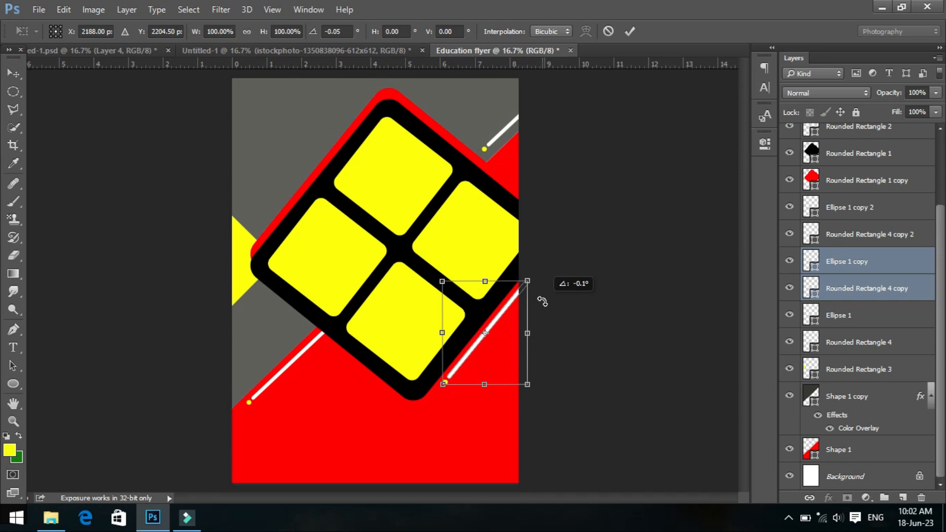
double_click(504, 321)
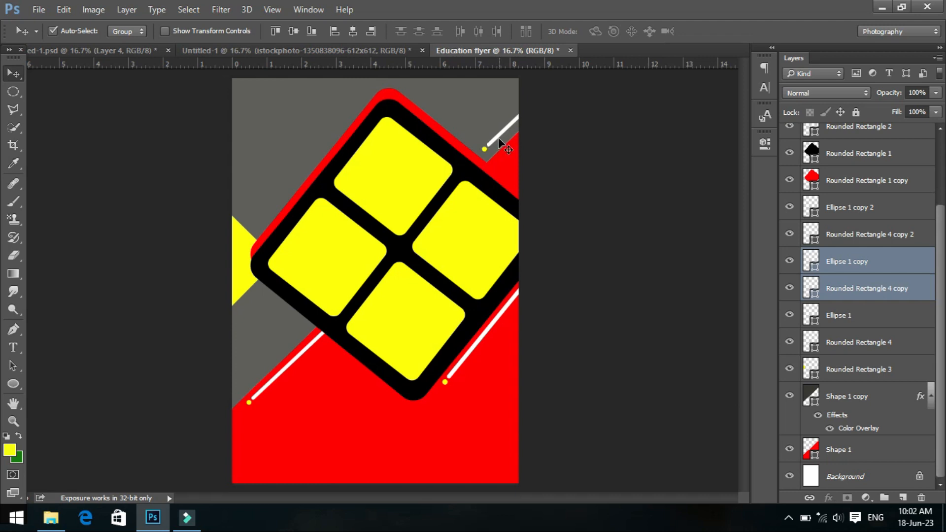
Compare with the finished reference flyer and shift the upper-right bar and dot down and slightly right toward the red edge
left_click(241, 49)
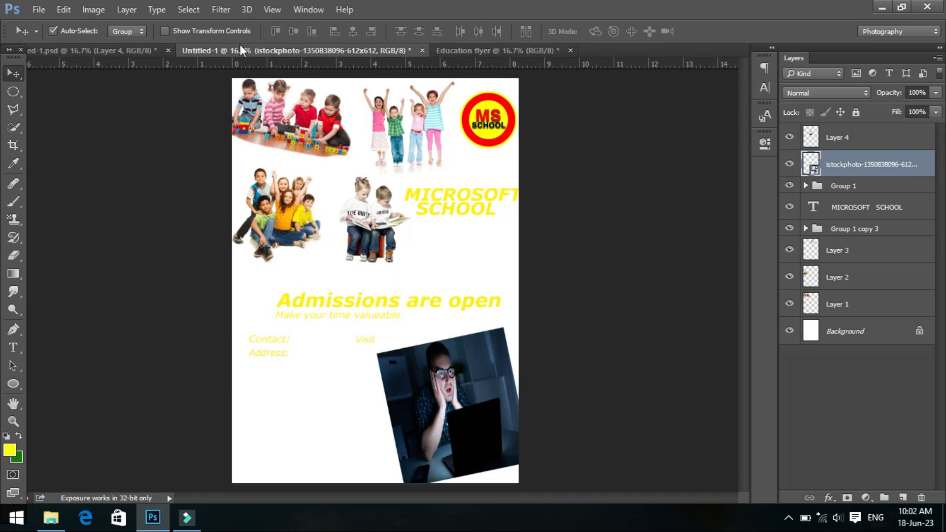
left_click(104, 51)
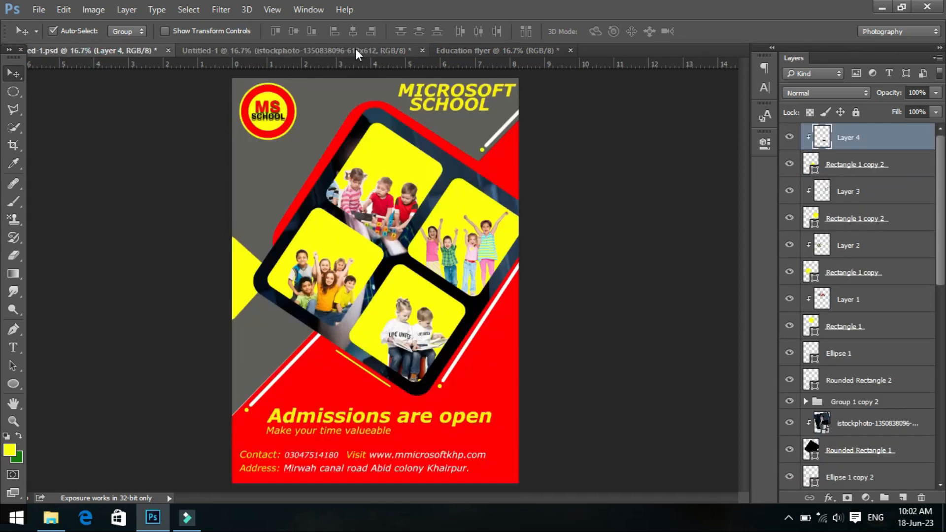
left_click(463, 50)
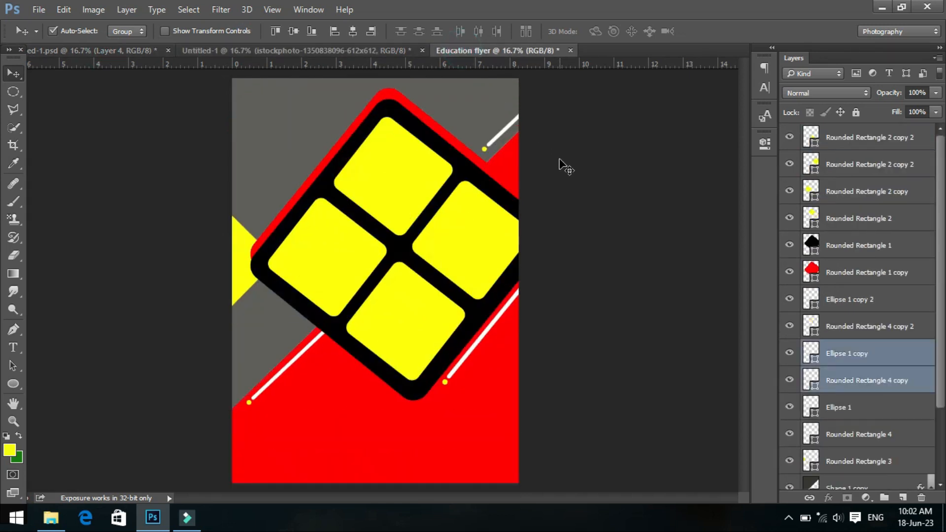
left_click(872, 326)
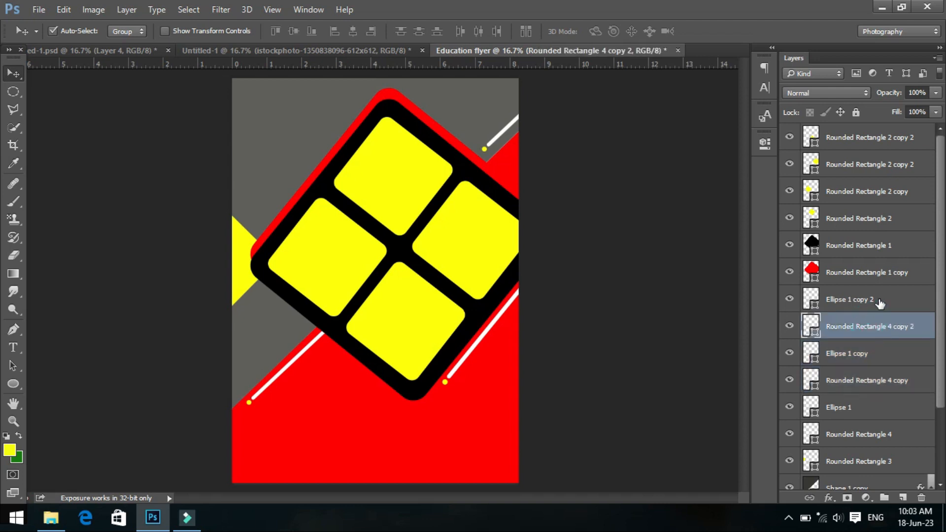
left_click(880, 301, "shift")
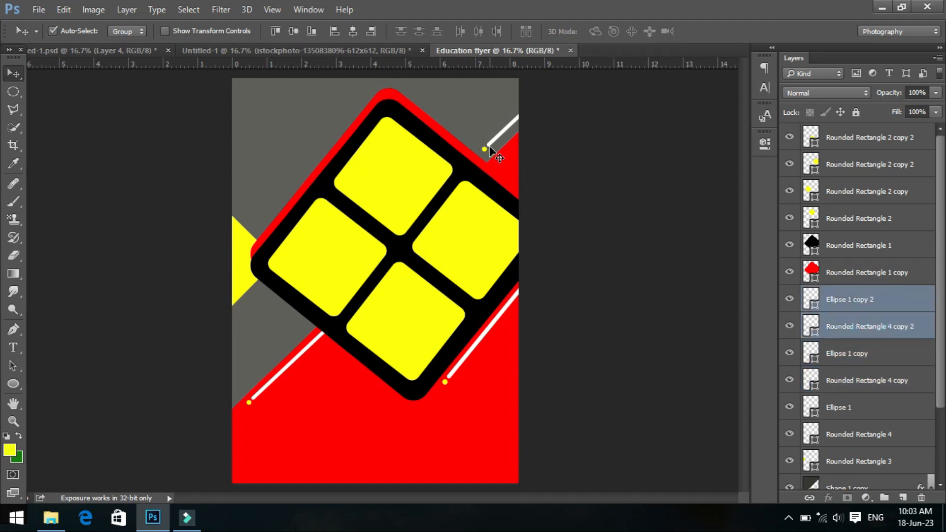
key("shift+Down")
key("shift+Down")
key("shift+Down")
key("shift+Down")
key("shift+Down")
key("shift+Down")
key("shift+Right")
key("shift+Up")
Draw a thin vertical yellow rounded rectangle, about 19 by 661 px, on a new layer in the red area below the diamond
left_click(17, 383)
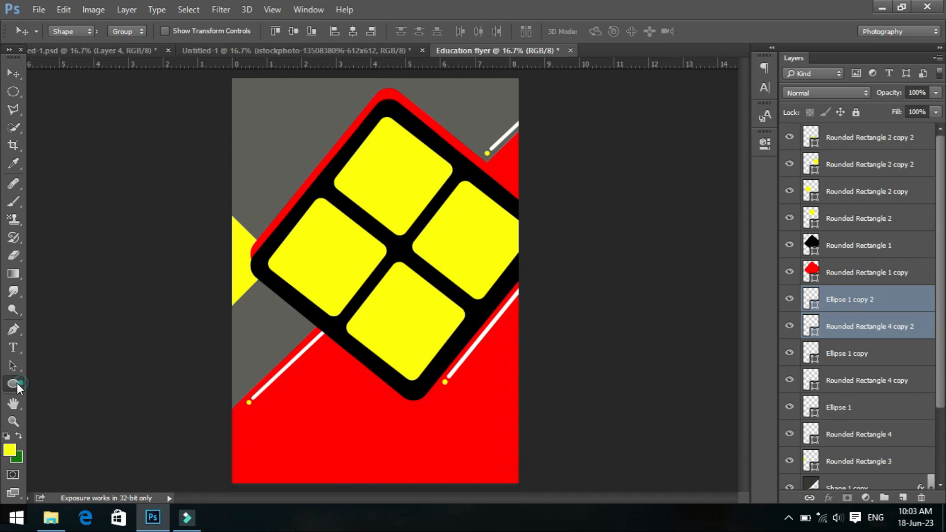
left_click(43, 395)
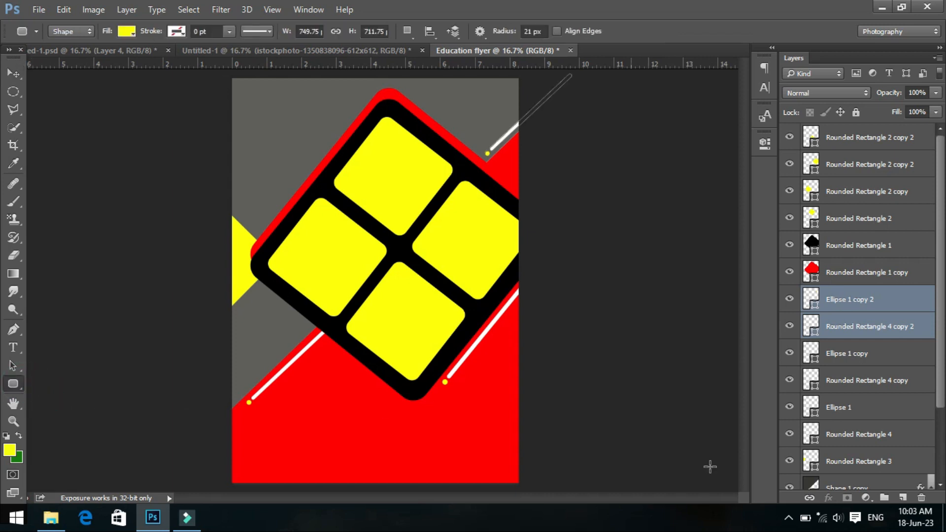
left_click(912, 310)
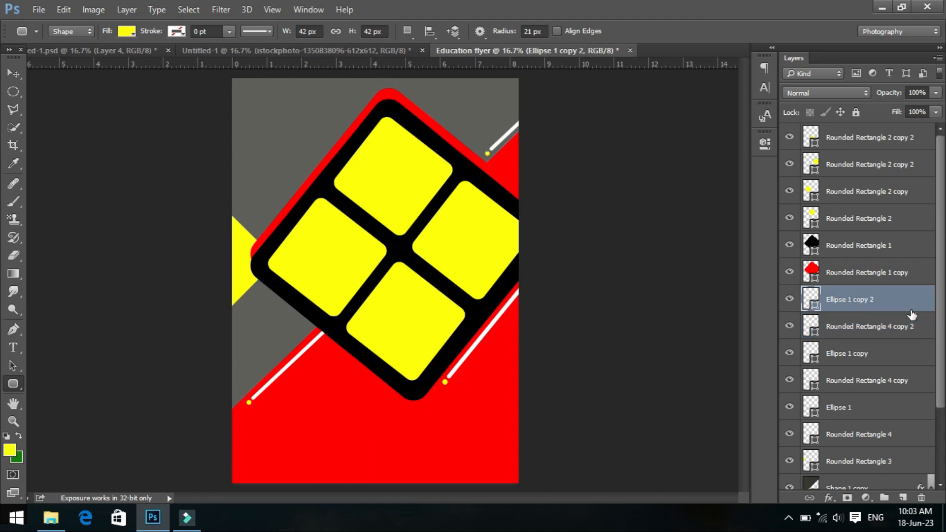
left_click(903, 497)
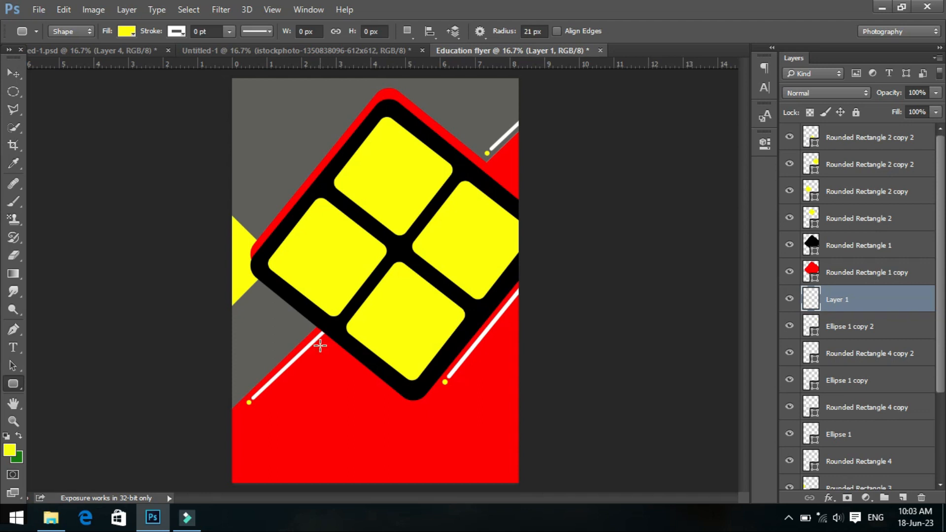
left_click_drag(320, 346, 322, 421)
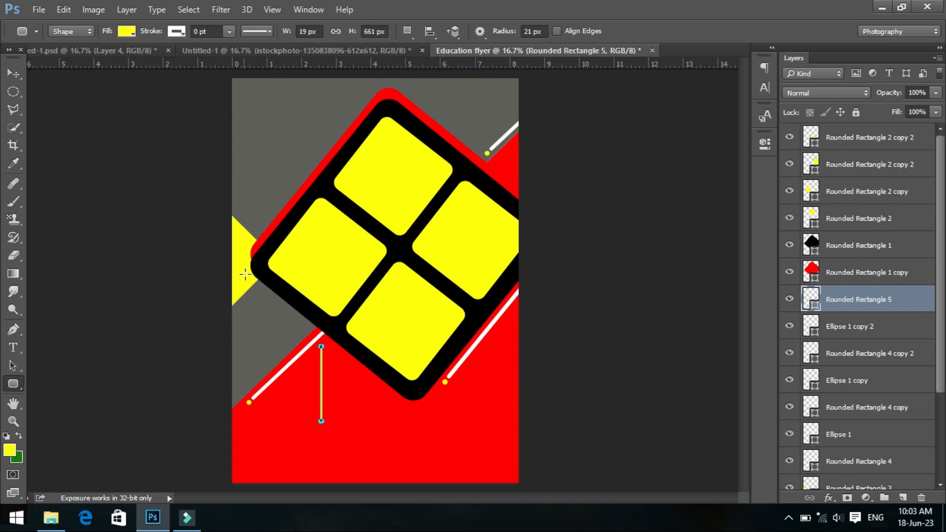
Rotate the thin yellow bar by about -50.83° and move it alongside the diamond's lower-left edge
left_click(14, 73)
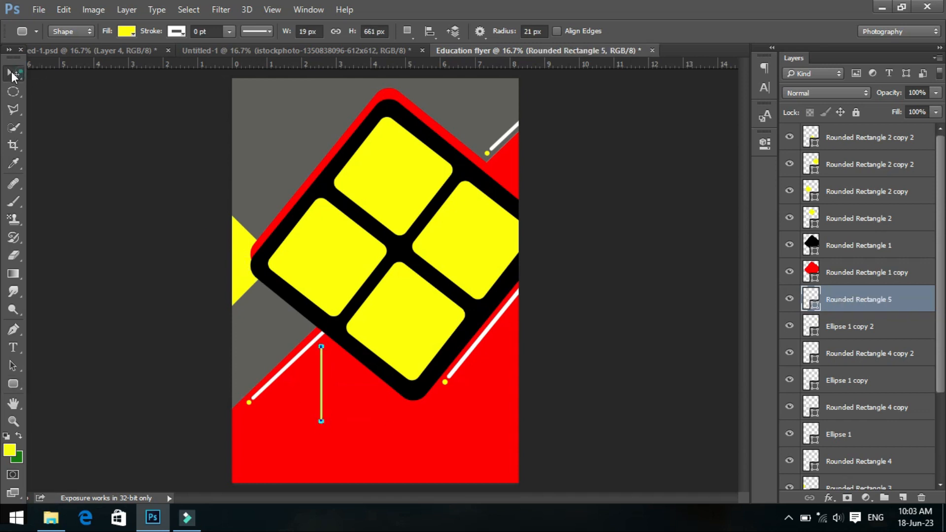
key("ctrl+t")
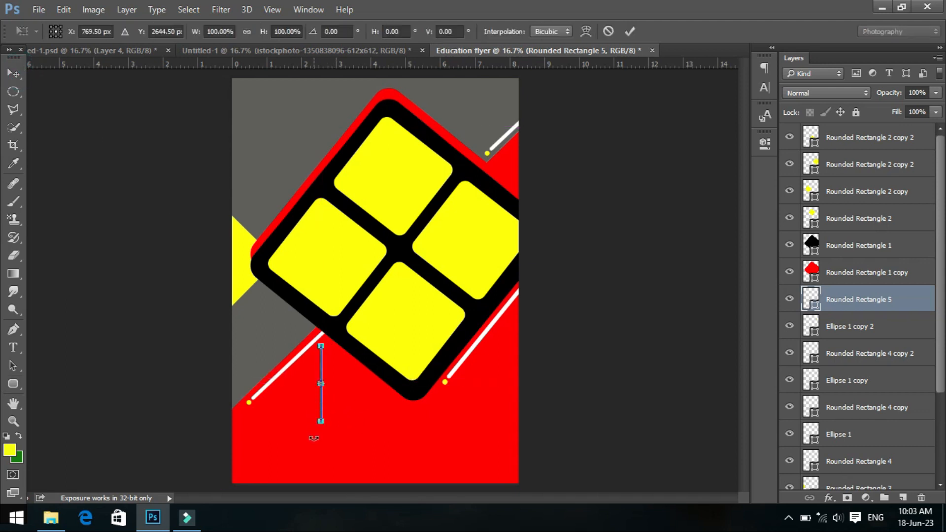
left_click_drag(313, 437, 358, 428)
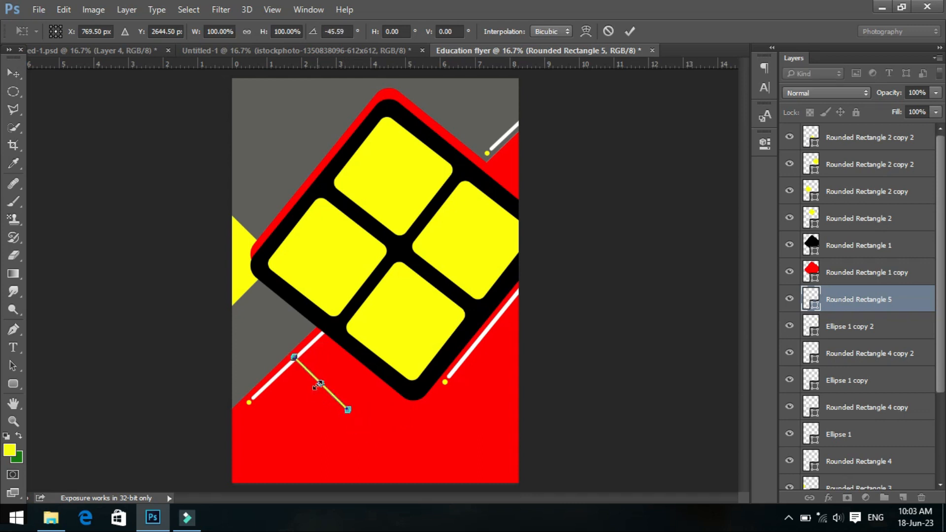
left_click_drag(316, 380, 351, 365)
left_click_drag(397, 398, 396, 398)
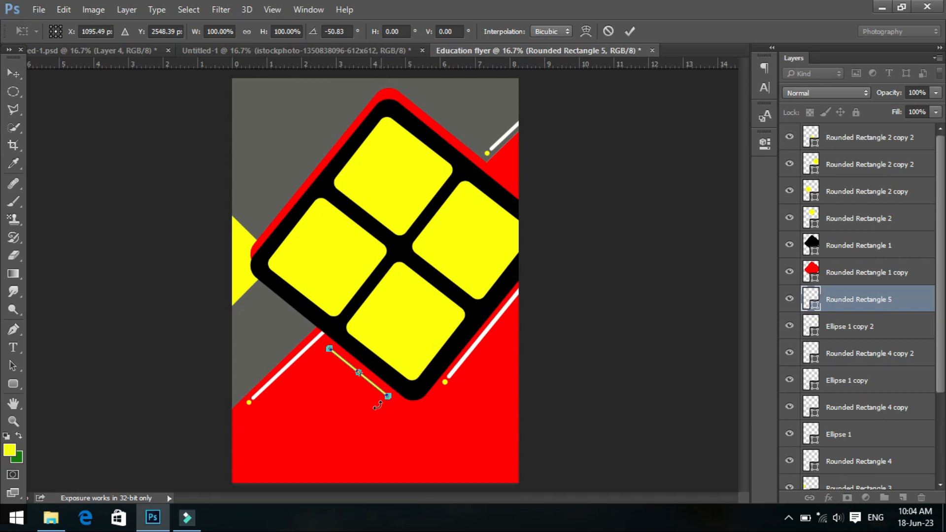
double_click(367, 382)
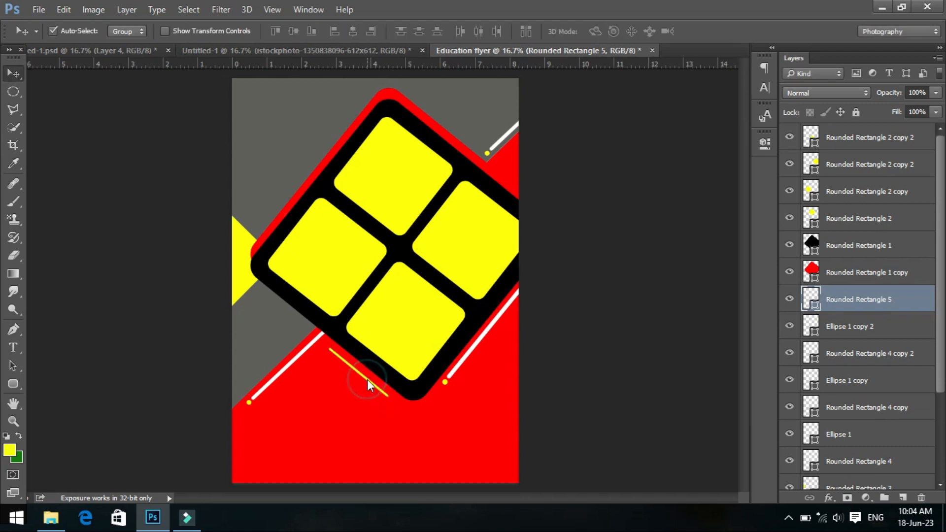
Nudge the rotated yellow bar up closer to the diamond's lower-left edge and slightly right
key("shift+Up")
key("shift+Up")
key("shift+Up")
key("shift+Up")
key("shift+Up")
key("shift+Up")
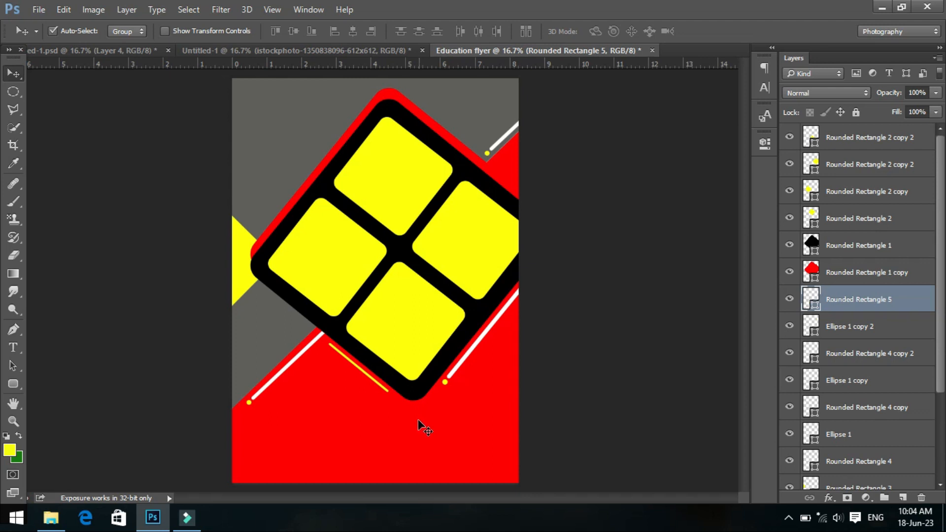
key("shift+Right")
key("shift+Right")
Copy the photo of the man at the laptop from Untitled-1 above the black diamond and clip it to the diamond
left_click(901, 218)
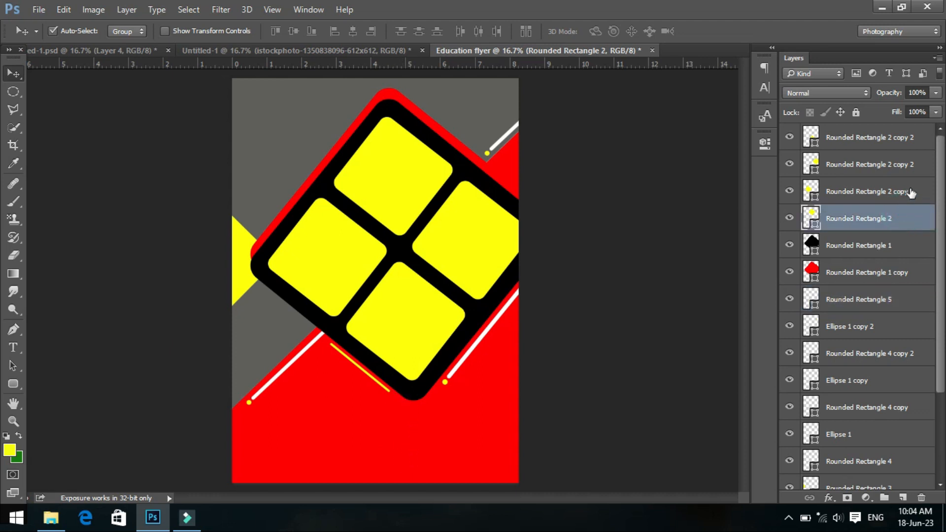
left_click(901, 244)
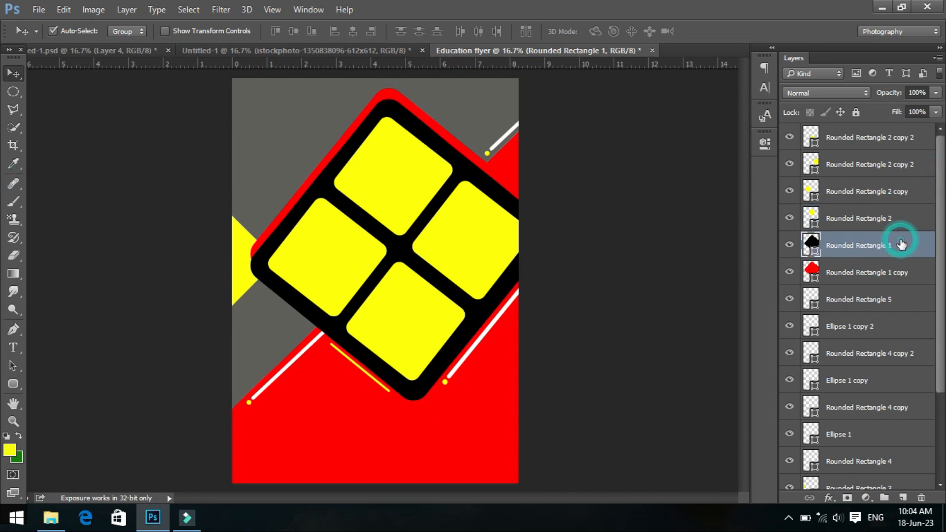
left_click(377, 51)
left_click_drag(429, 412, 430, 185)
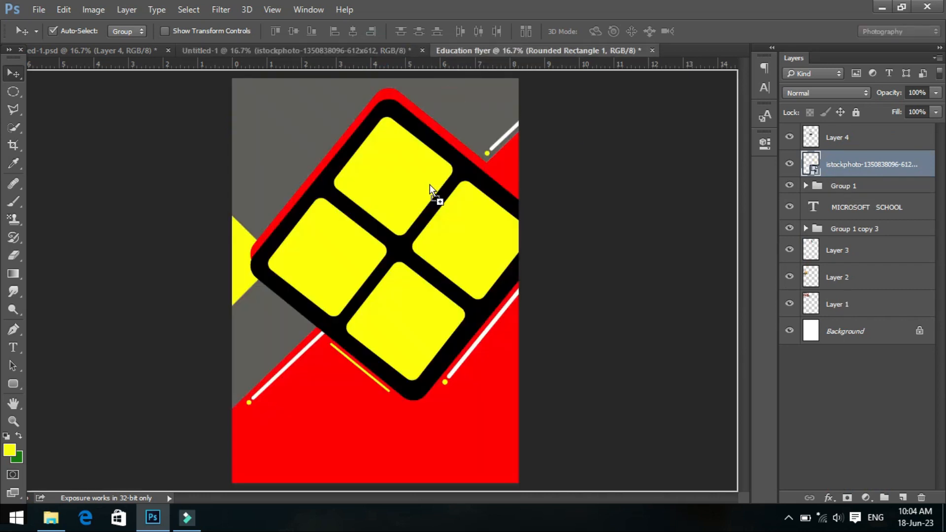
left_click_drag(401, 246, 396, 246)
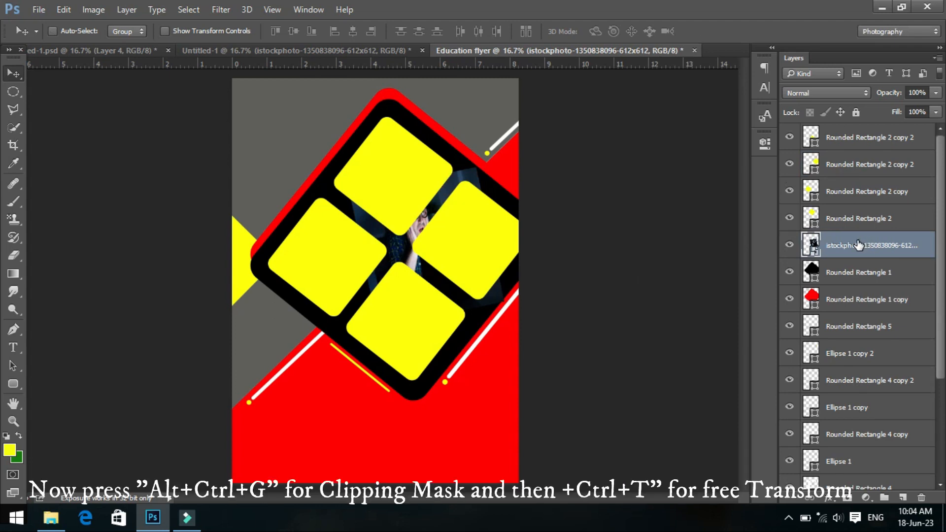
key("ctrl+alt+g")
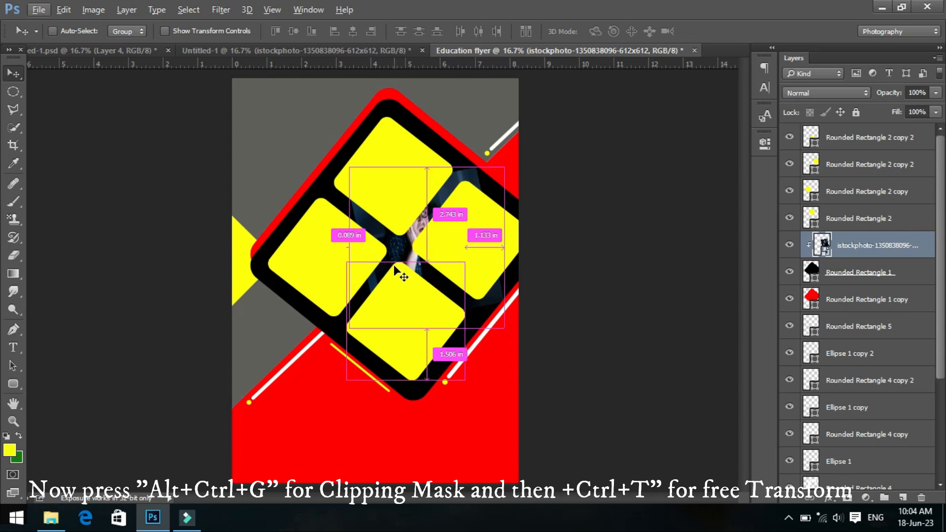
Enlarge the clipped laptop photo to cover the black diamond and set its rotation to about -4.35°
key("ctrl+t")
left_click_drag(505, 301, 548, 361)
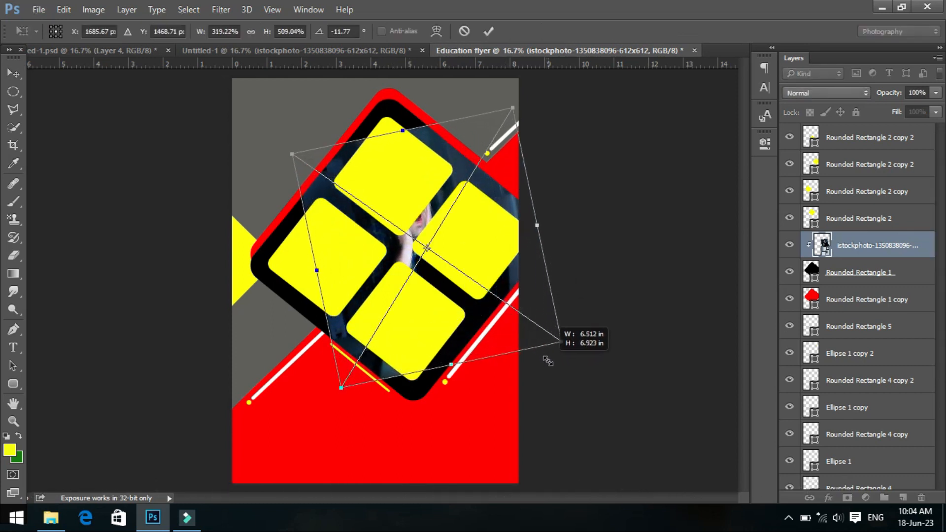
left_click_drag(579, 297, 509, 304)
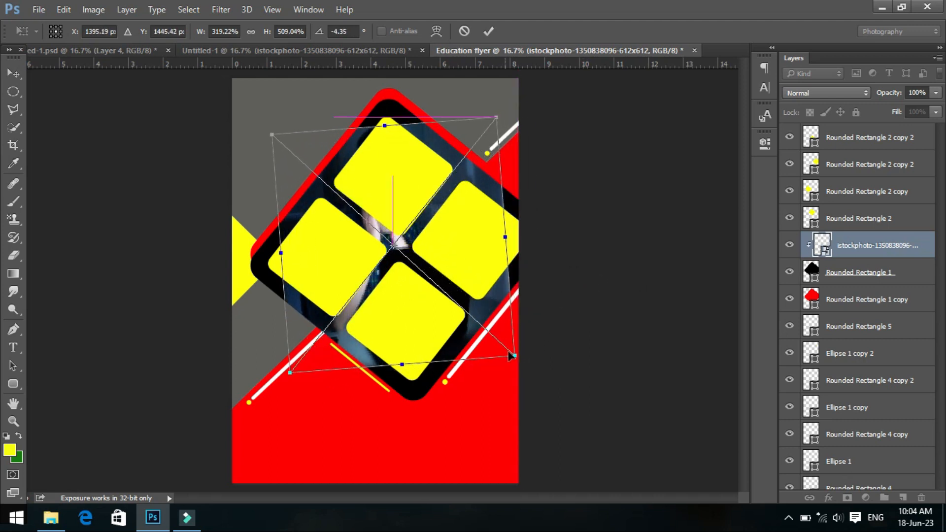
left_click_drag(511, 355, 544, 398)
double_click(513, 292)
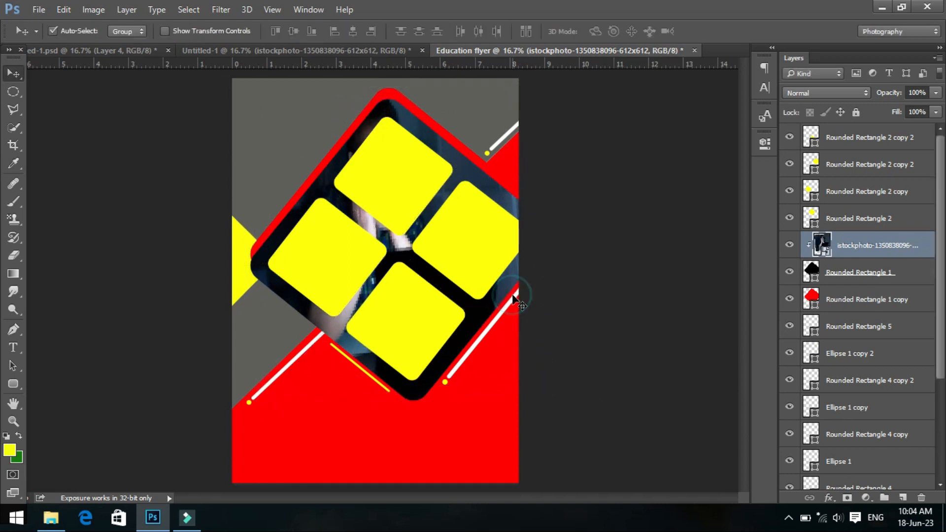
Copy the photo of children playing with blocks from Untitled-1 onto the uppermost yellow square and clip it to that square
left_click(899, 220)
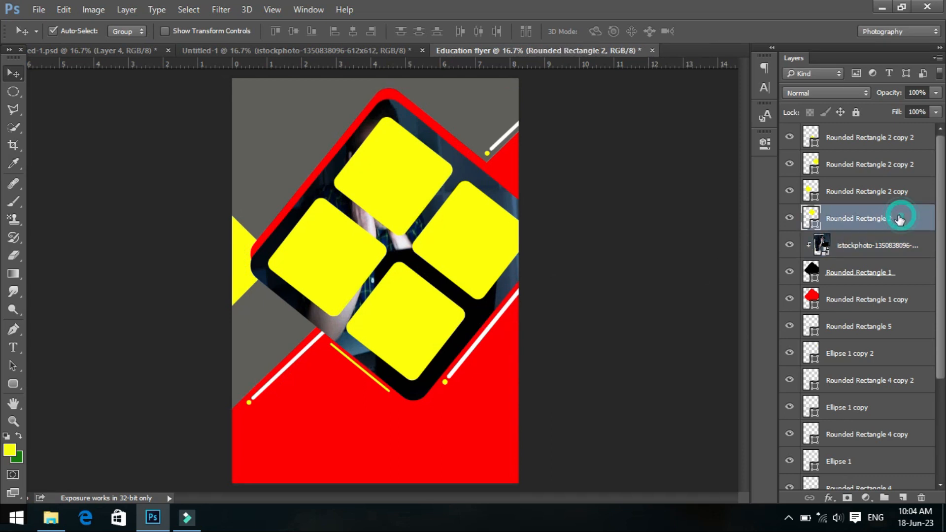
left_click(377, 50)
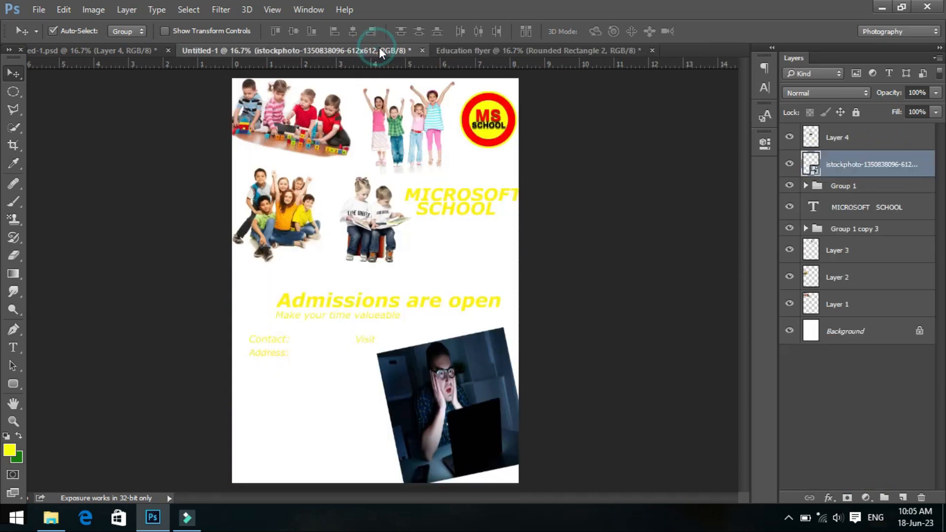
left_click(298, 143)
left_click_drag(297, 143, 388, 178)
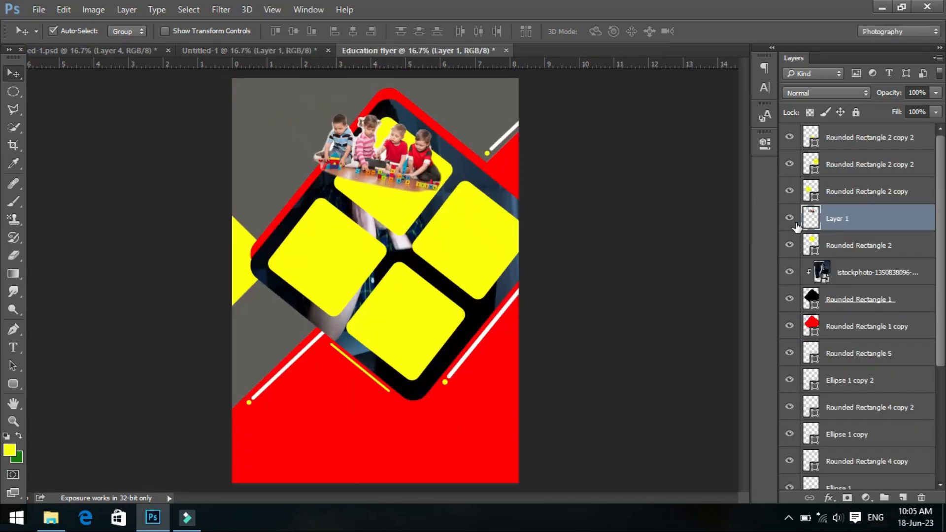
key("ctrl+alt+g")
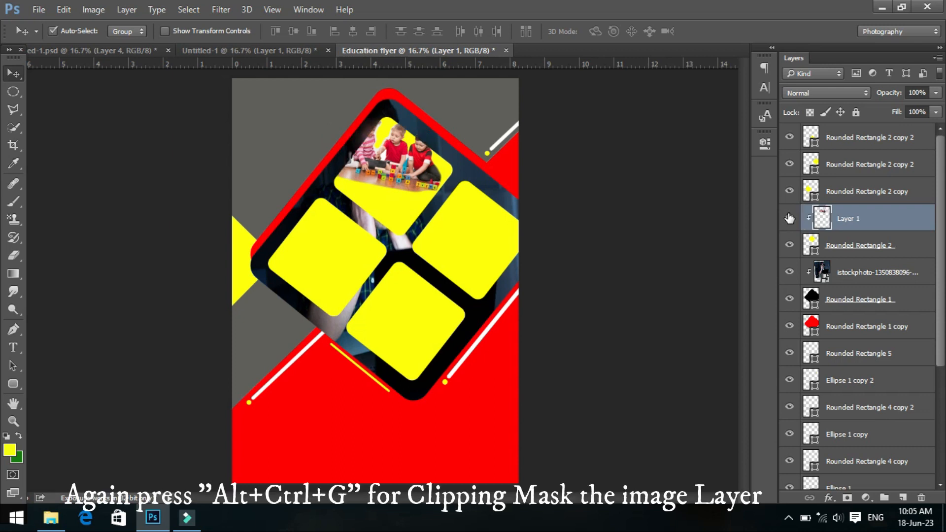
Move the clipped block-playing children lower and resize the image so that all four children fit within the uppermost yellow square
key("ctrl+t")
left_click_drag(383, 189, 400, 228)
left_click_drag(472, 204, 475, 198)
left_click_drag(408, 206, 405, 185)
left_click_drag(403, 235, 402, 248)
key("Return")
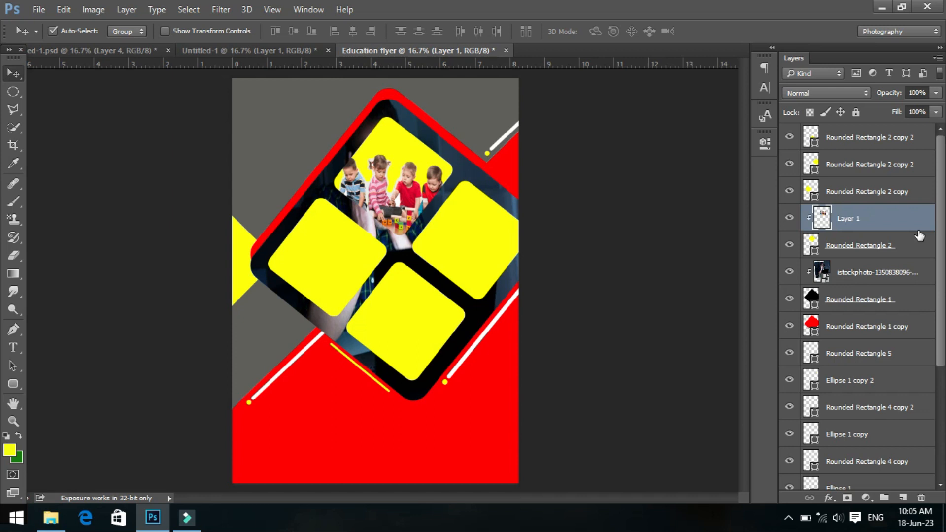
Copy the photo of the seated cheering children from Untitled-1 onto the leftmost yellow square and clip it to that square
left_click(915, 186)
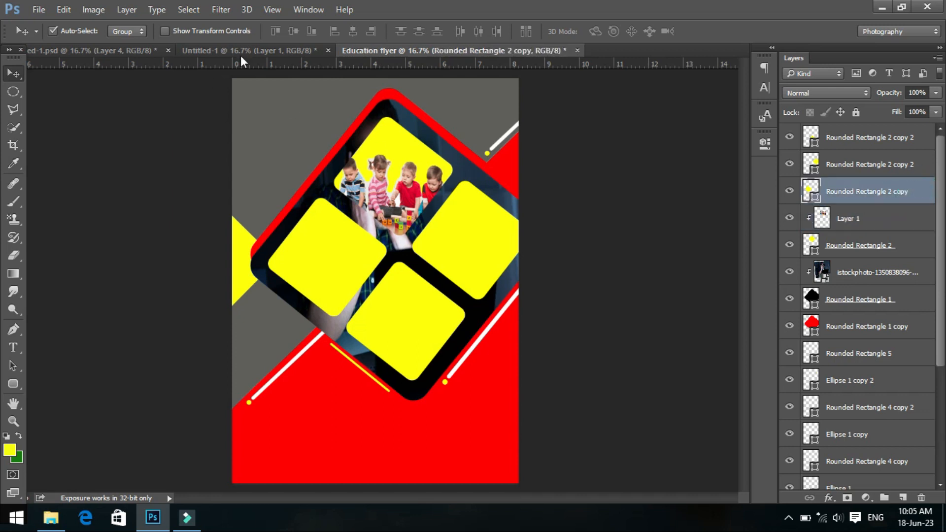
left_click(301, 49)
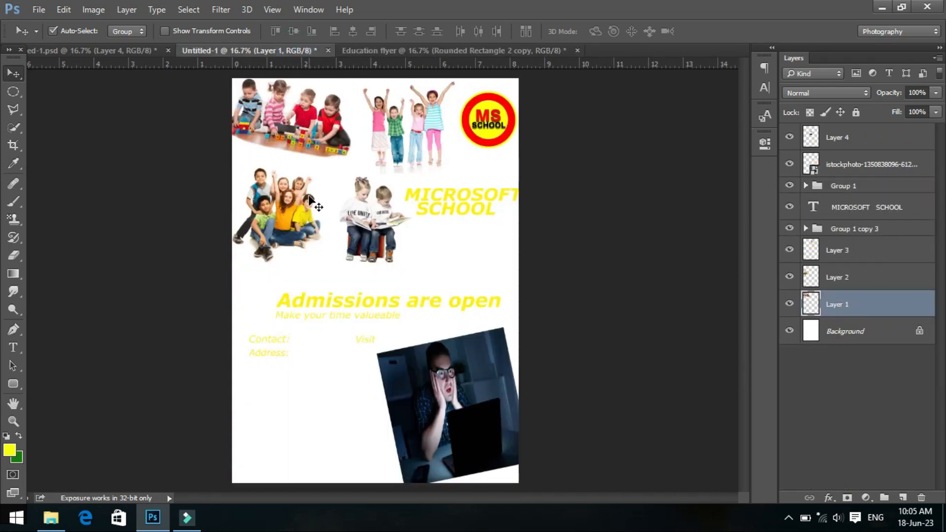
left_click_drag(289, 198, 359, 193)
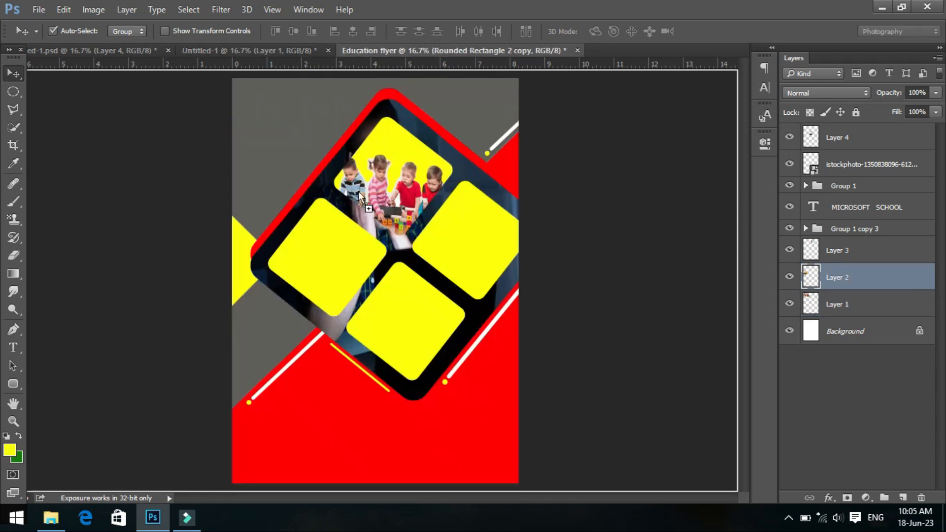
left_click_drag(326, 245, 326, 245)
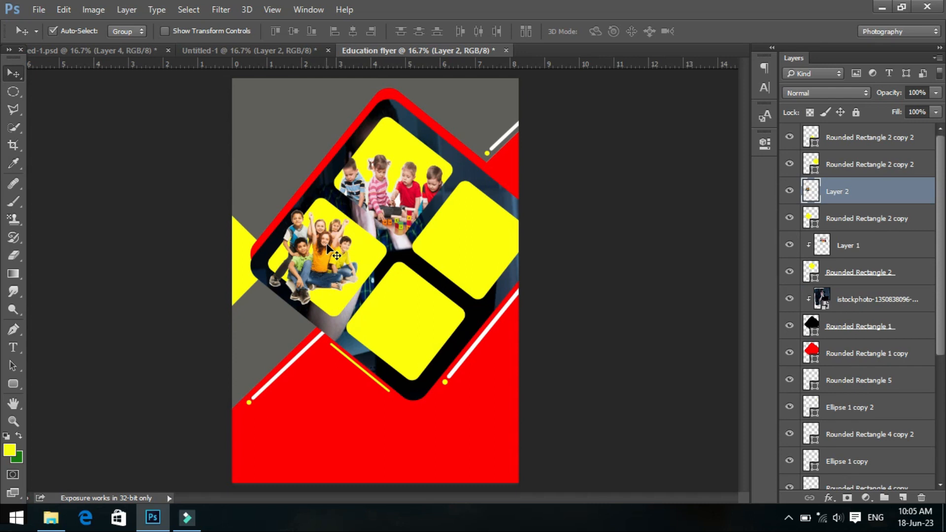
key("ctrl+alt+g")
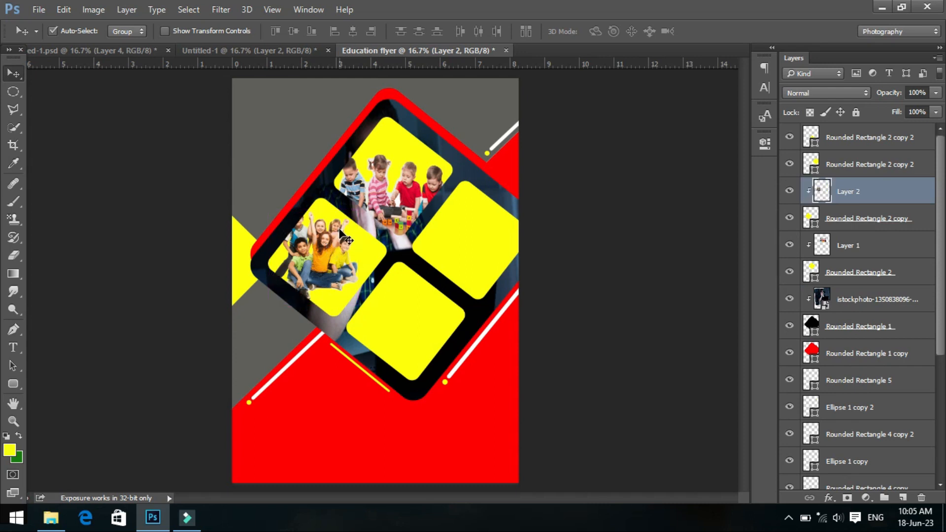
Reposition the clipped photo of the seated cheering children so that the whole group fits within the leftmost yellow square
key("ctrl+t")
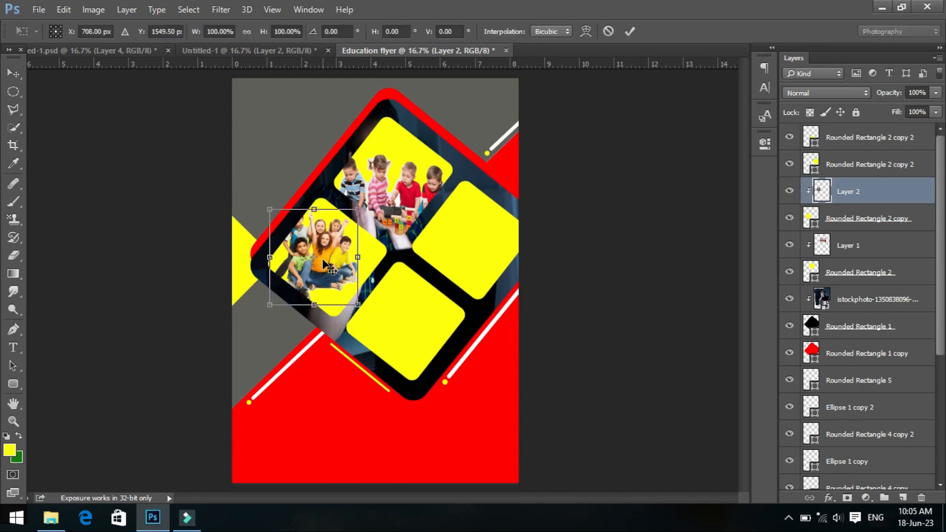
left_click_drag(326, 257, 341, 272)
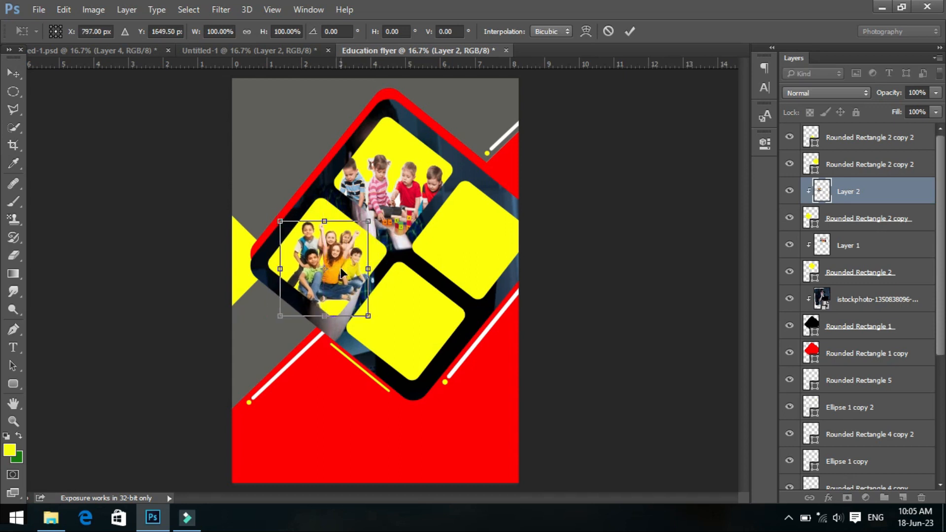
double_click(341, 272)
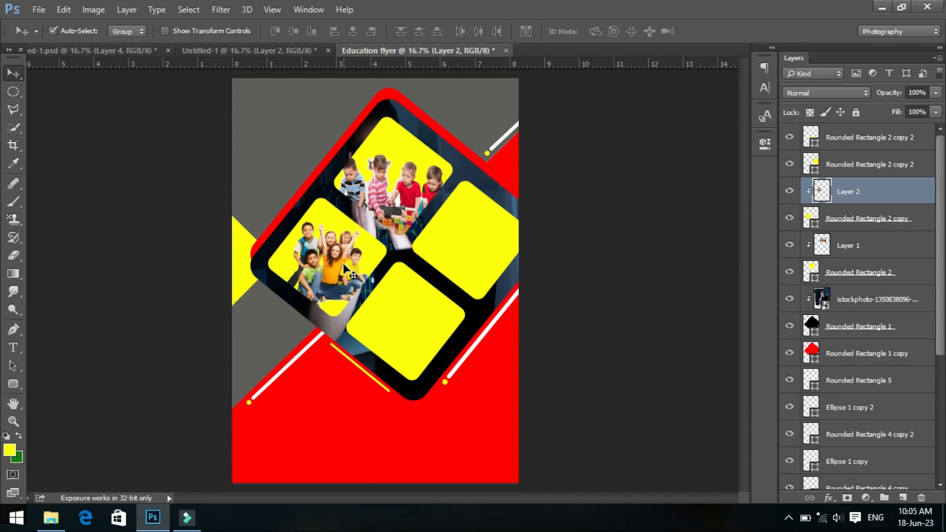
left_click_drag(338, 274, 360, 266)
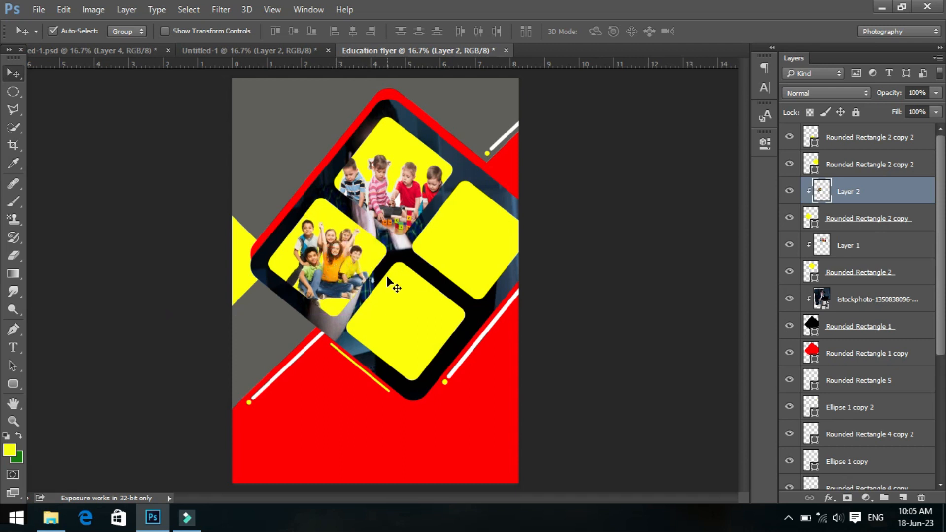
Copy the photo of four children with raised arms from Untitled-1 onto the rightmost yellow square and clip it to that square
left_click(930, 166)
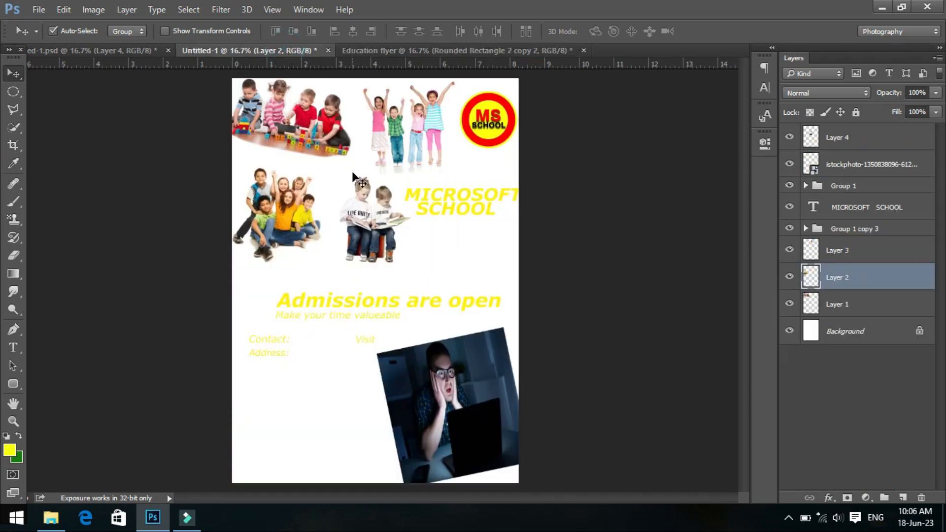
left_click_drag(387, 130, 459, 228)
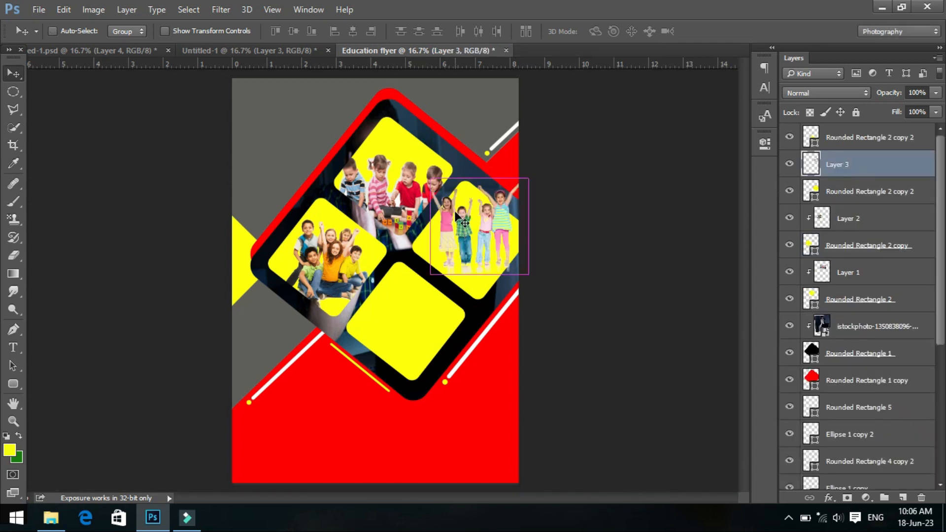
key("ctrl+alt+g")
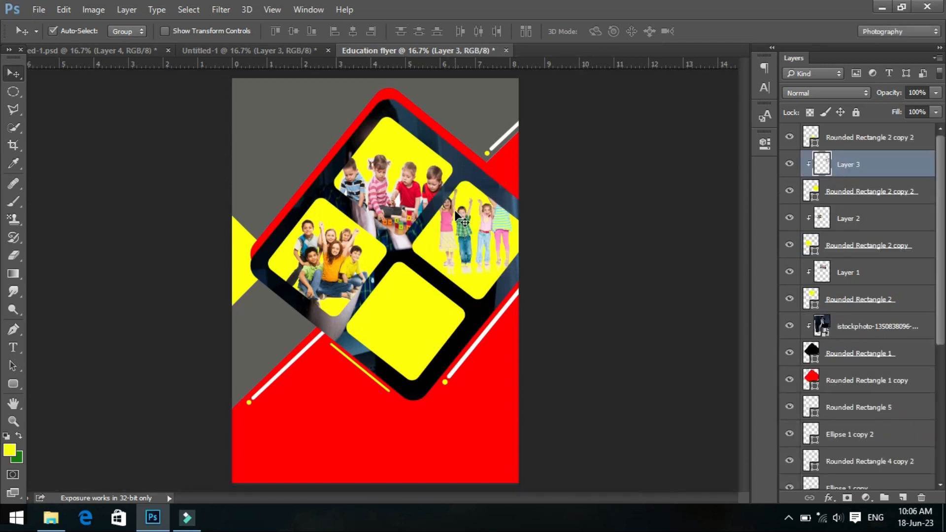
Move the clipped photo of the four children with raised arms lower in its square and rotate it about 3.3°
key("ctrl+t")
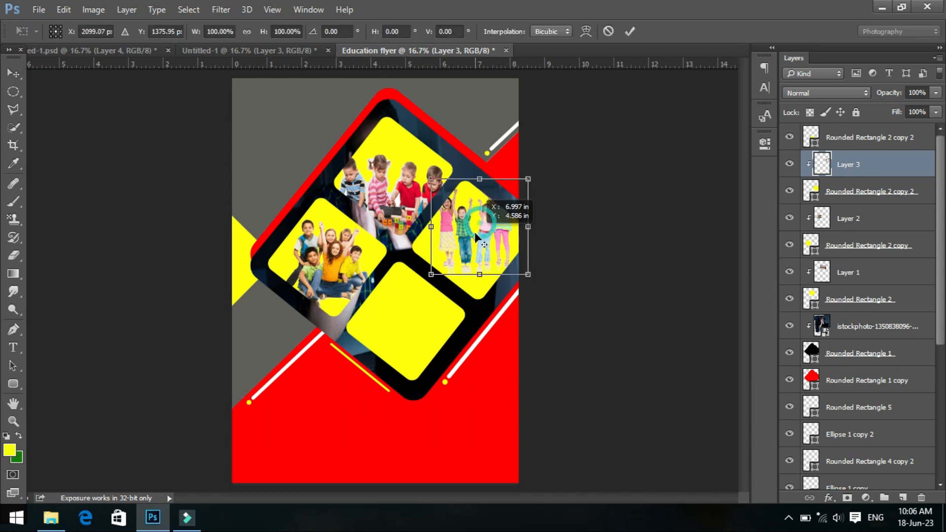
left_click_drag(480, 233, 500, 270)
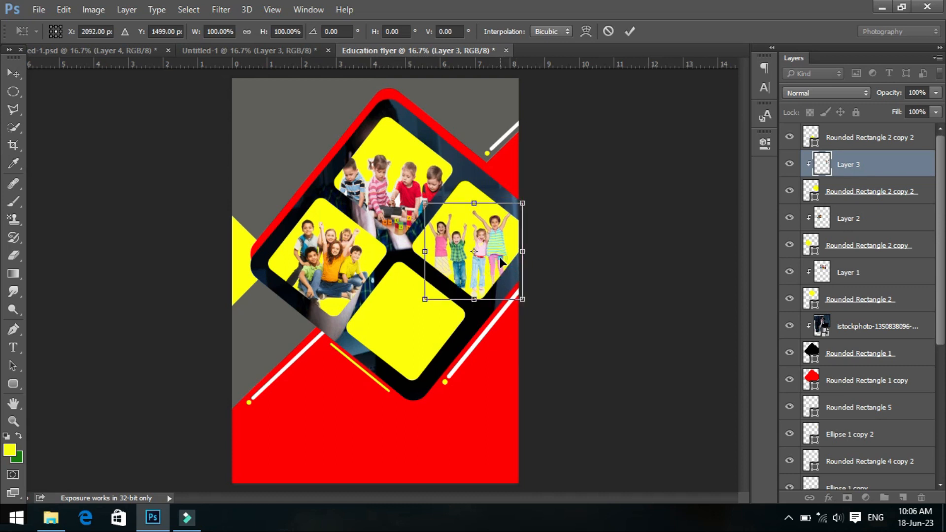
key("Return")
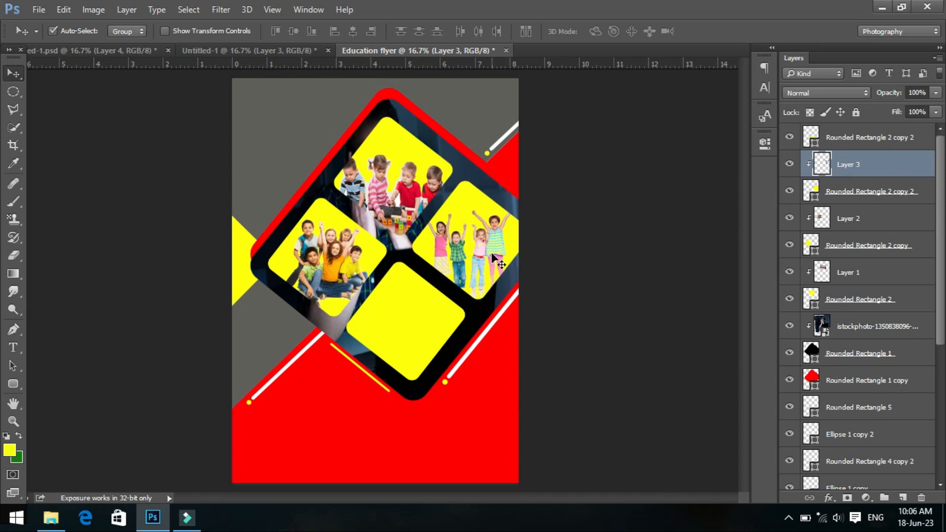
key("ctrl")
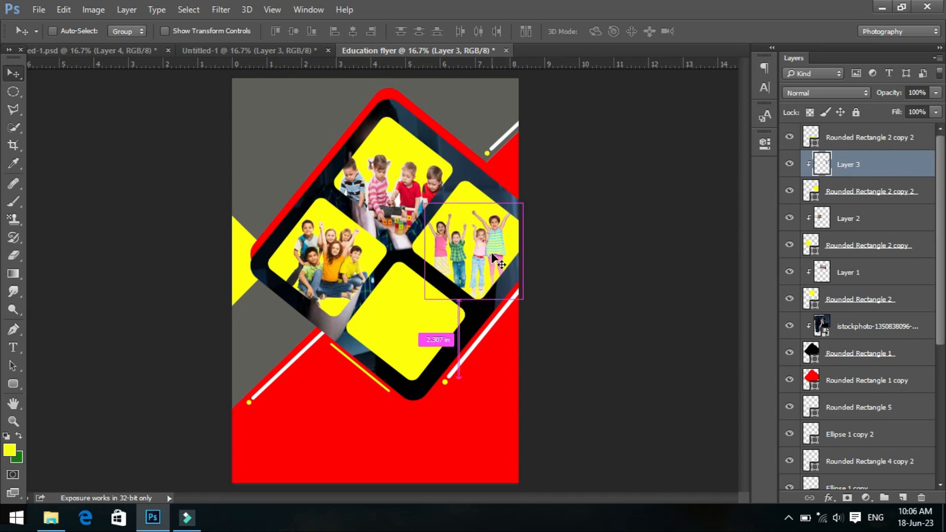
key("ctrl+t")
mouse_move(543, 231)
left_mouse_down()
mouse_move(547, 237)
mouse_move(545, 228)
left_mouse_up()
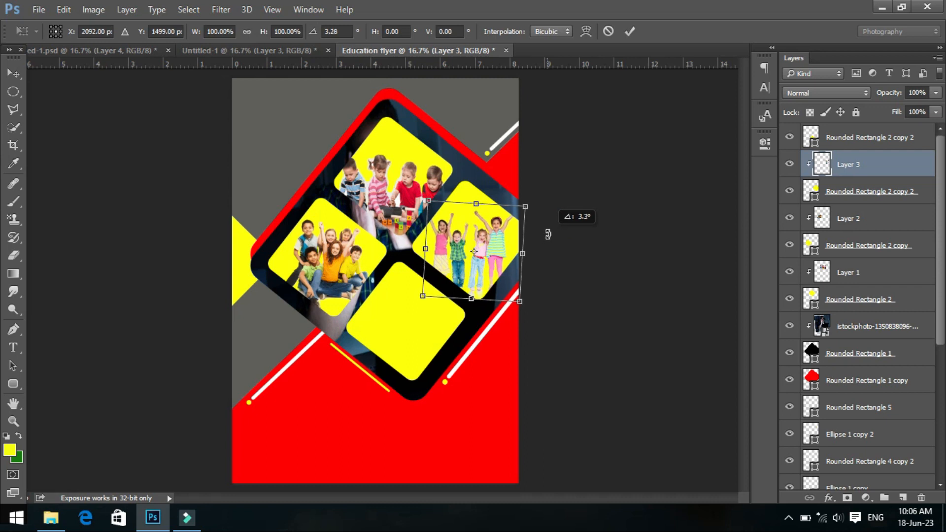
double_click(507, 233)
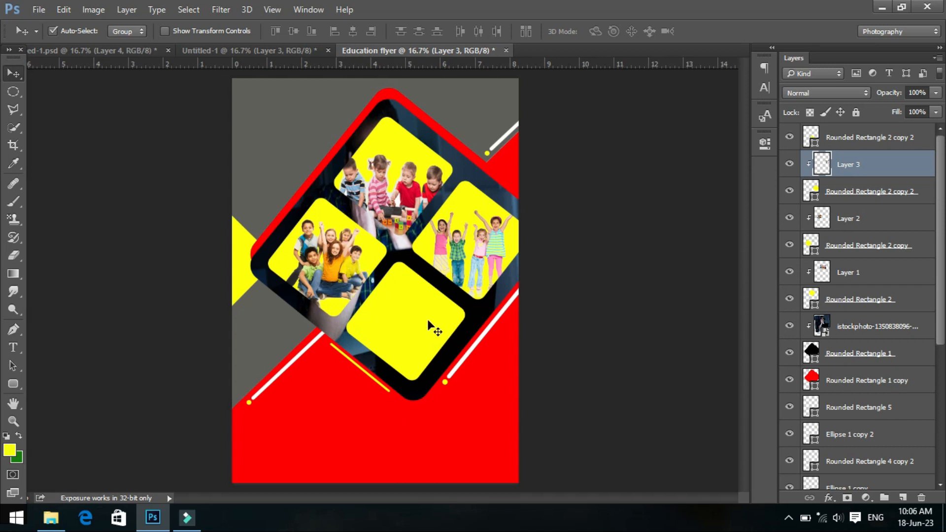
Copy the photo of the two reading children from Untitled-1 onto the lowest yellow square and clip it to that square
left_click(877, 140)
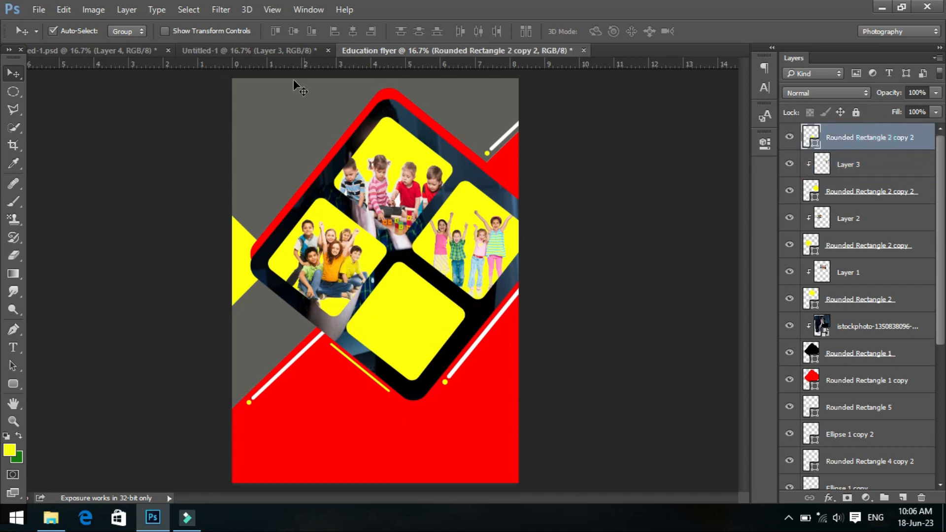
left_click(274, 51)
left_click_drag(356, 220, 408, 324)
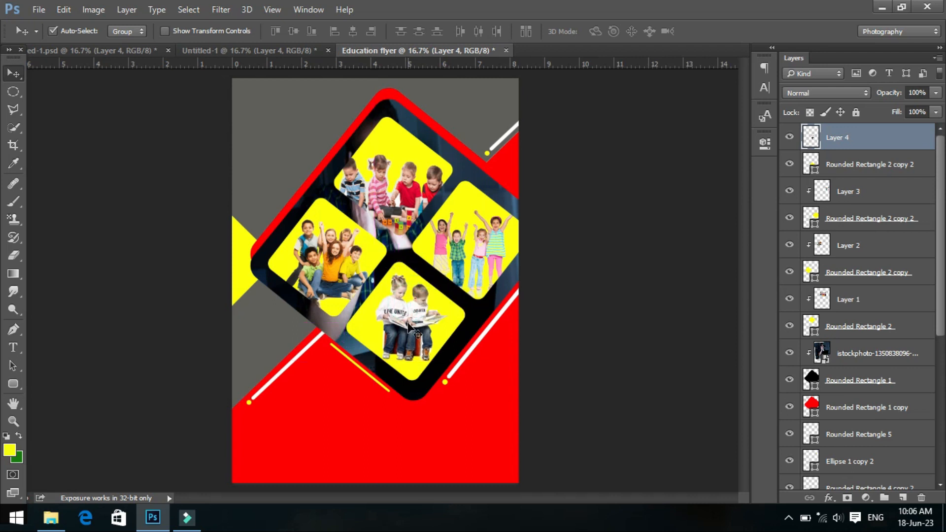
key("ctrl+alt+g")
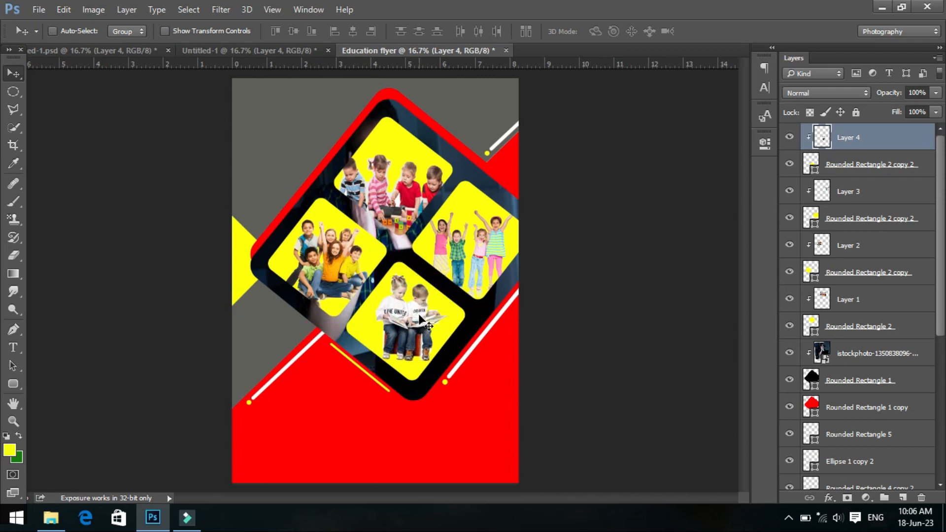
Move the clipped photo of the two reading children slightly lower in its square and tilt it slightly counterclockwise
key("ctrl+t")
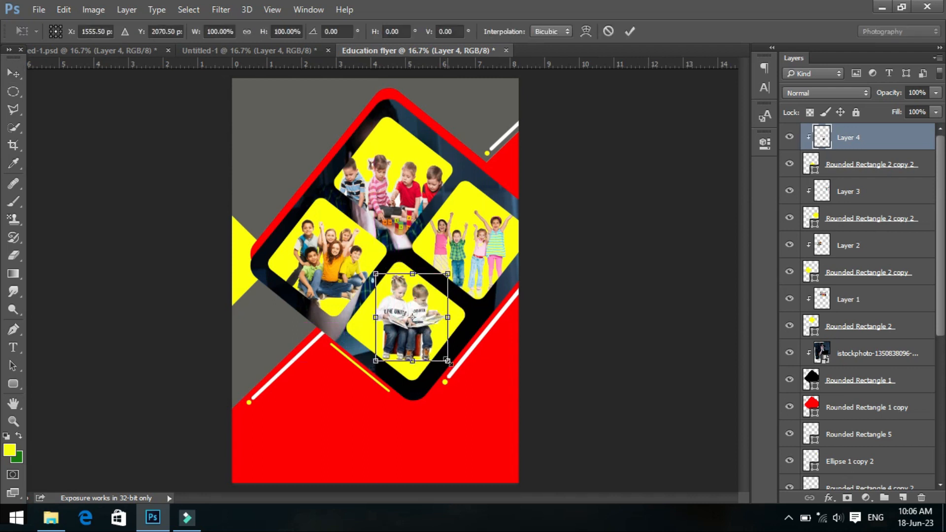
left_click_drag(439, 350, 468, 325)
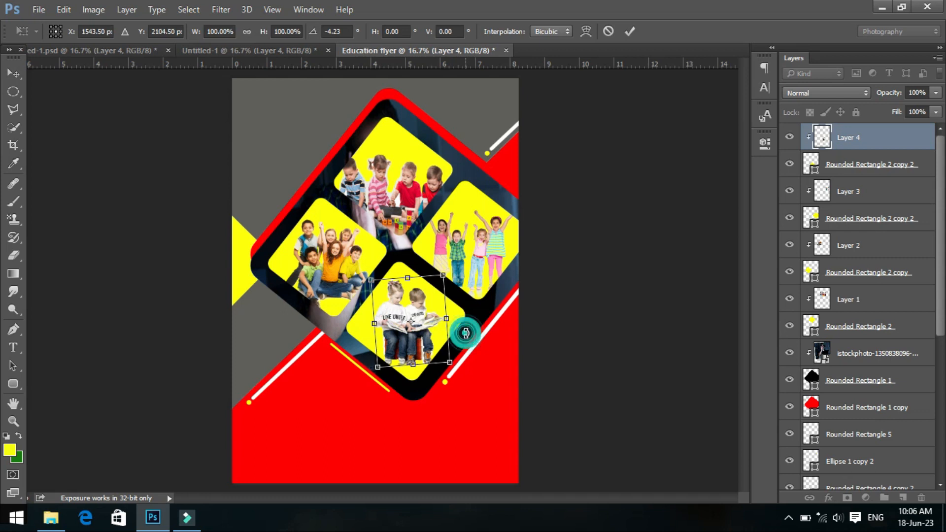
left_click_drag(464, 334, 463, 337)
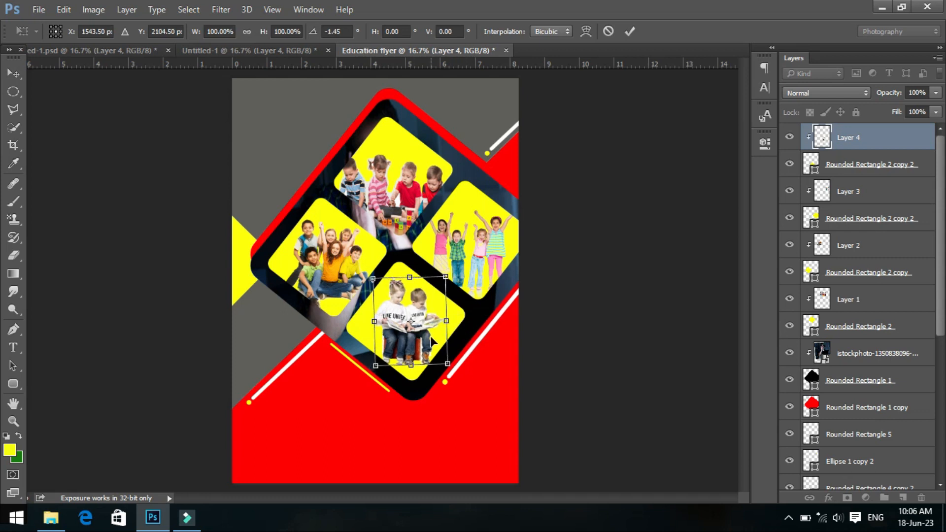
left_click_drag(462, 340, 463, 336)
key("Return")
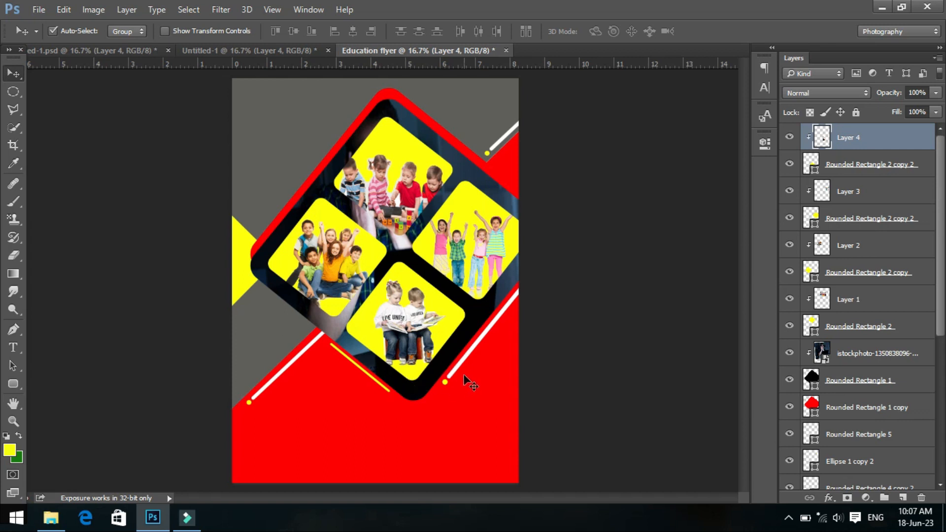
Copy the round MS School logo from Untitled-1 into the upper-left grey corner of the flyer
left_click(241, 49)
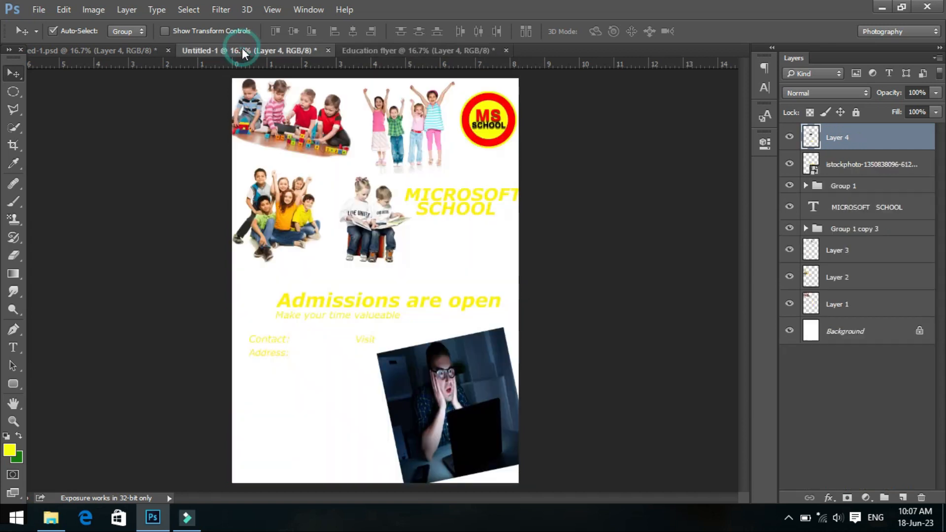
left_click_drag(486, 129, 356, 91)
left_click_drag(261, 105, 267, 121)
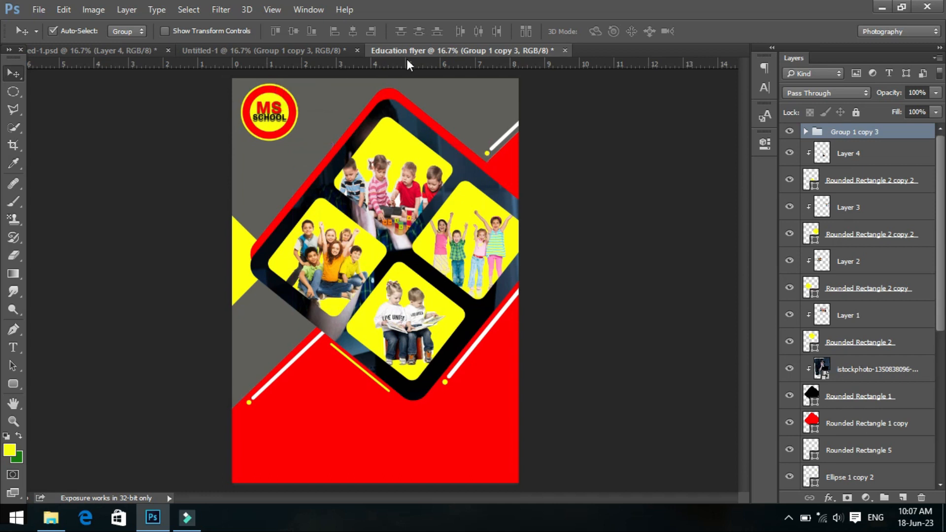
Copy the MICROSOFT SCHOOL title from Untitled-1 into the flyer's upper-right corner and scale it to about 88.1% within the page
left_click(298, 51)
left_click_drag(451, 205, 450, 102)
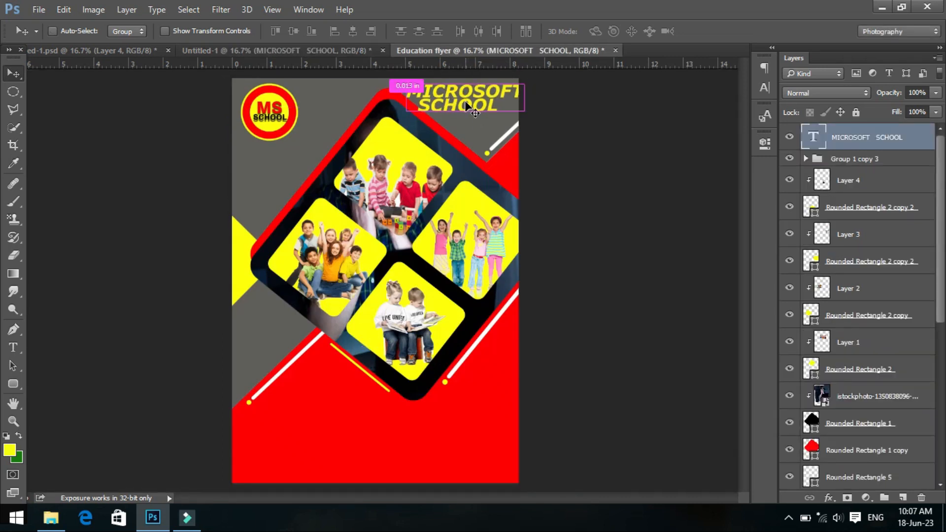
key("ctrl+t")
left_click_drag(522, 117, 514, 113)
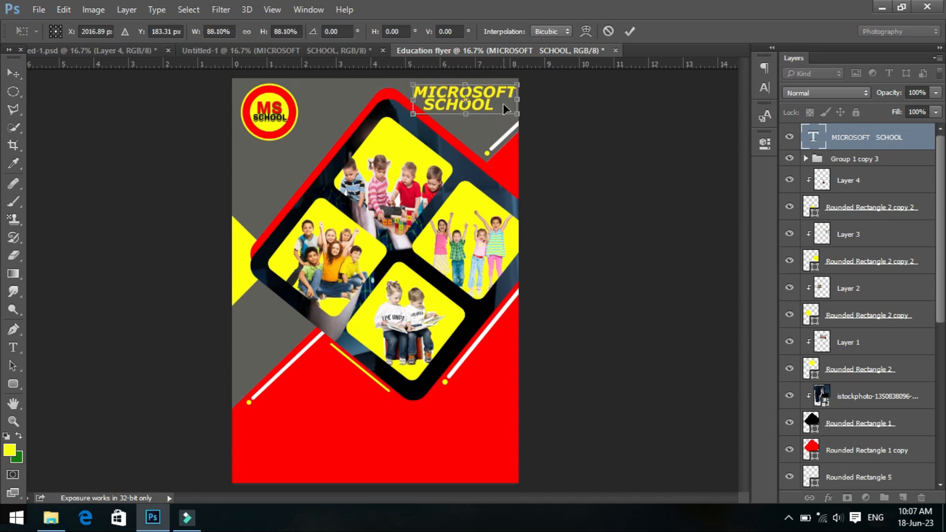
key("Return")
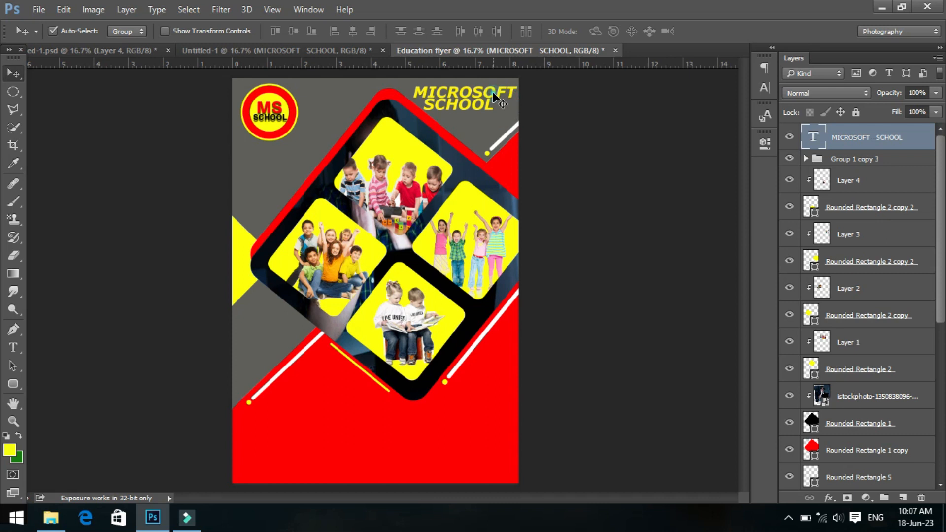
Fine-tune the position of the MS School logo, shifting it slightly lower and to the right in the grey corner
left_click_drag(264, 109, 265, 114)
key("shift+Up")
key("shift+Up")
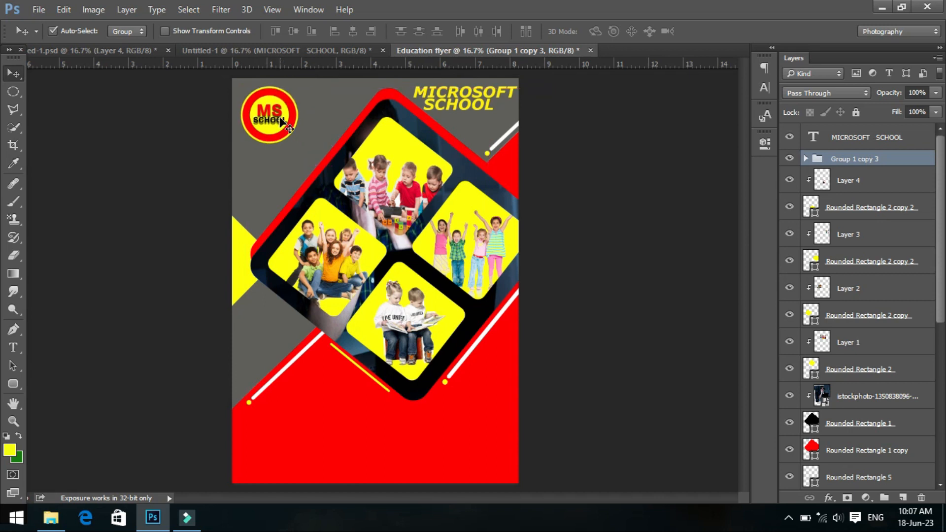
key("shift+Right")
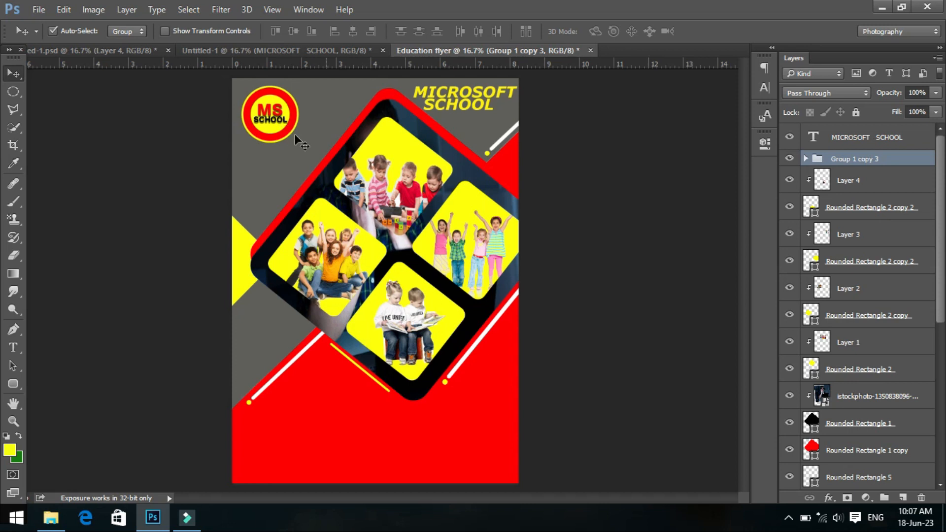
Copy the "Admissions are open" and contact text group from Untitled-1 into the red area at the flyer's foot and select the school title layer
left_click(223, 48)
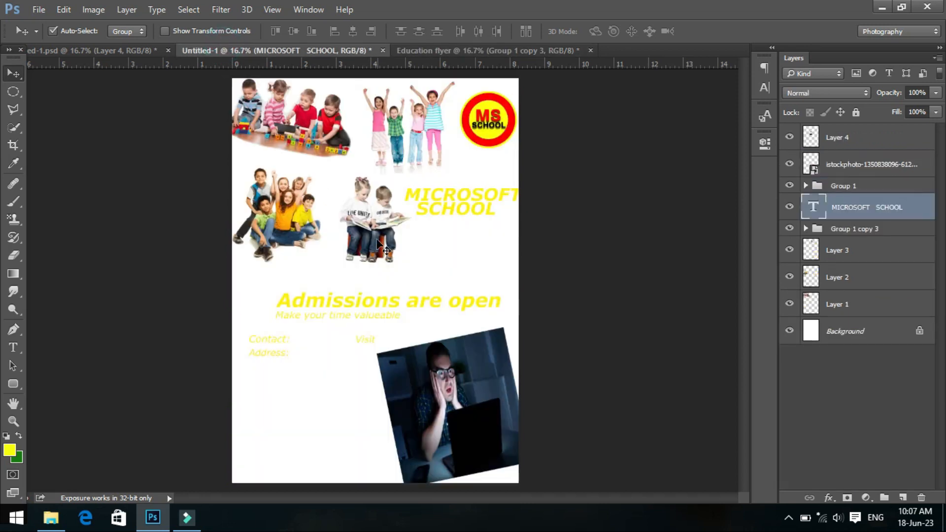
left_click_drag(368, 306, 365, 423)
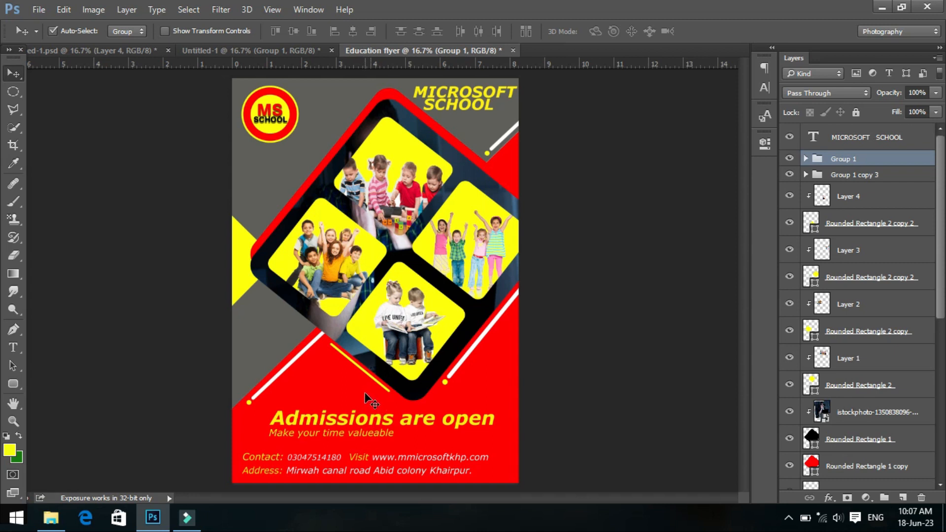
left_click(905, 140)
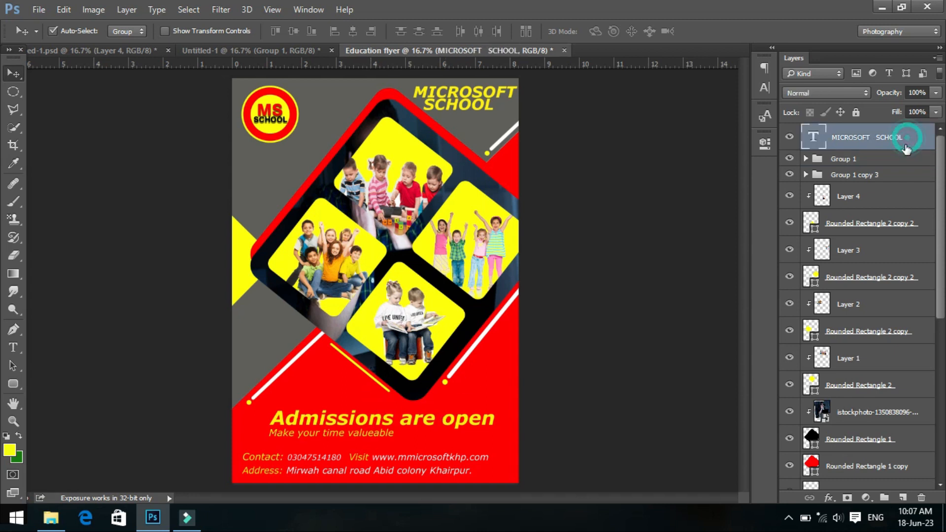